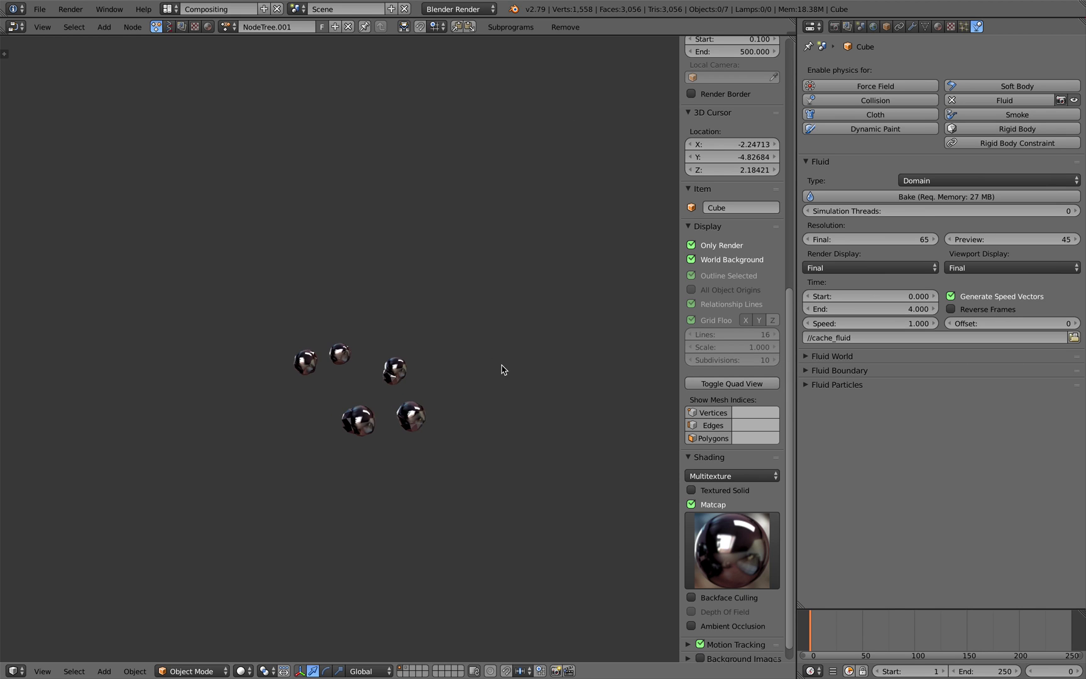
# - Review the finished fluid wiggle animation at several frames and bring its node tree into view above the 3D view
pyautogui.click(817, 624)
pyautogui.moveTo(817, 624); pyautogui.dragTo(922, 650)
pyautogui.moveTo(438, 437); pyautogui.dragTo(406, 211, button='middle')
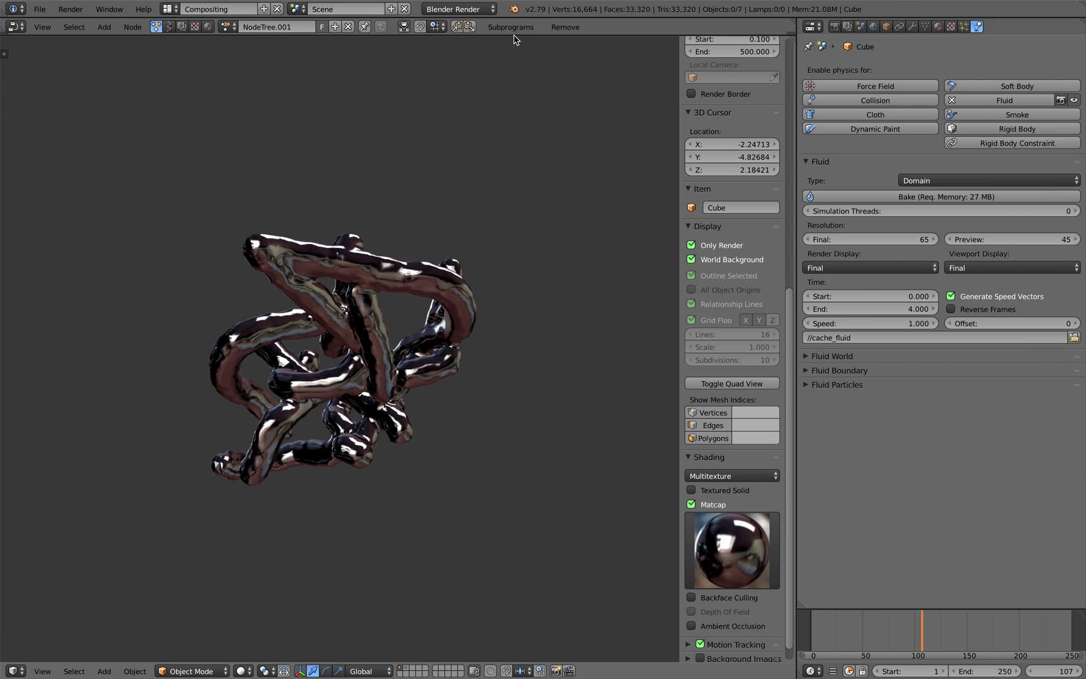
pyautogui.moveTo(514, 39); pyautogui.dragTo(503, 241)
pyautogui.scroll(1, 449, 92)
pyautogui.moveTo(458, 327); pyautogui.dragTo(454, 382, button='middle')
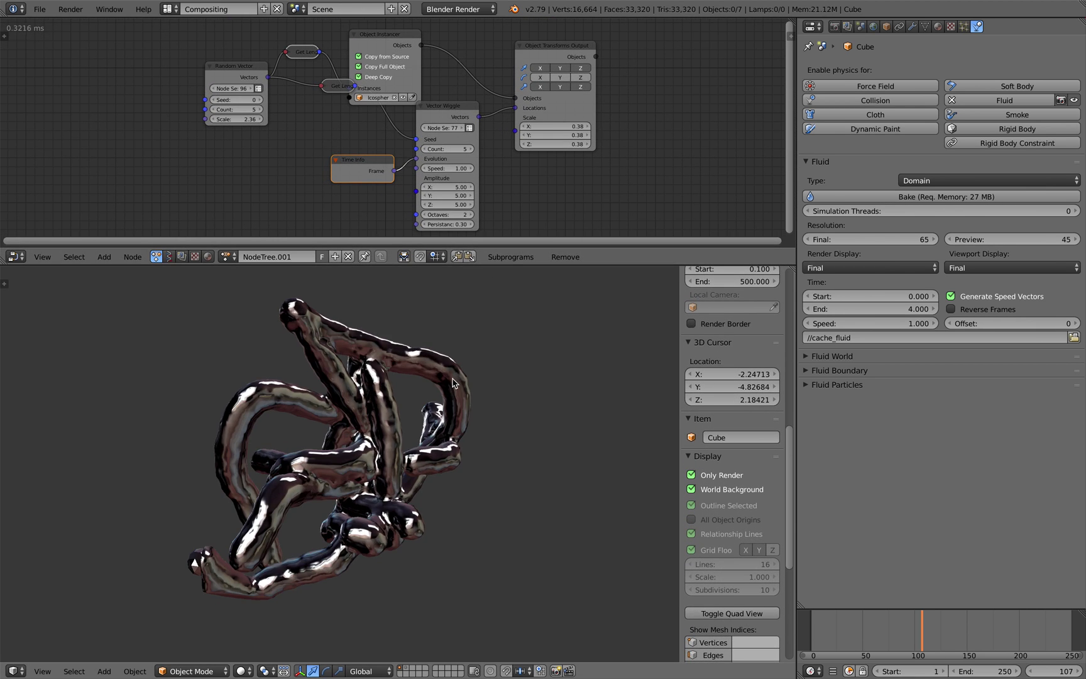
pyautogui.moveTo(810, 629); pyautogui.dragTo(934, 641)
pyautogui.moveTo(396, 489); pyautogui.dragTo(494, 515, button='middle')
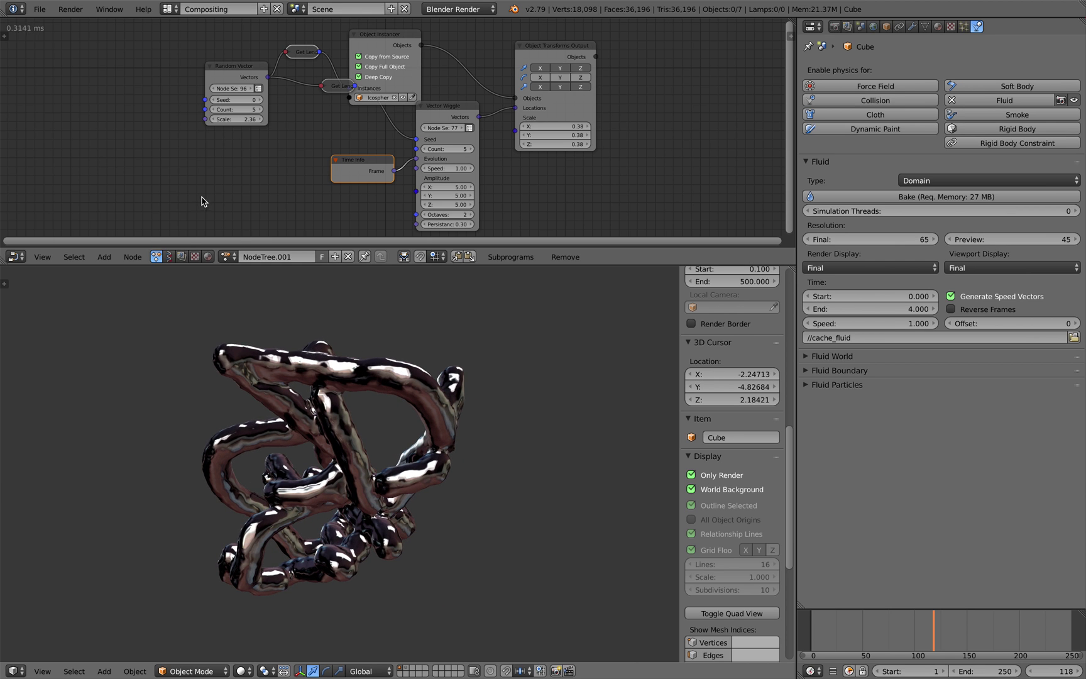
# - Start a new default scene and delete its camera and lamp
pyautogui.click(39, 9)
pyautogui.click(54, 30)
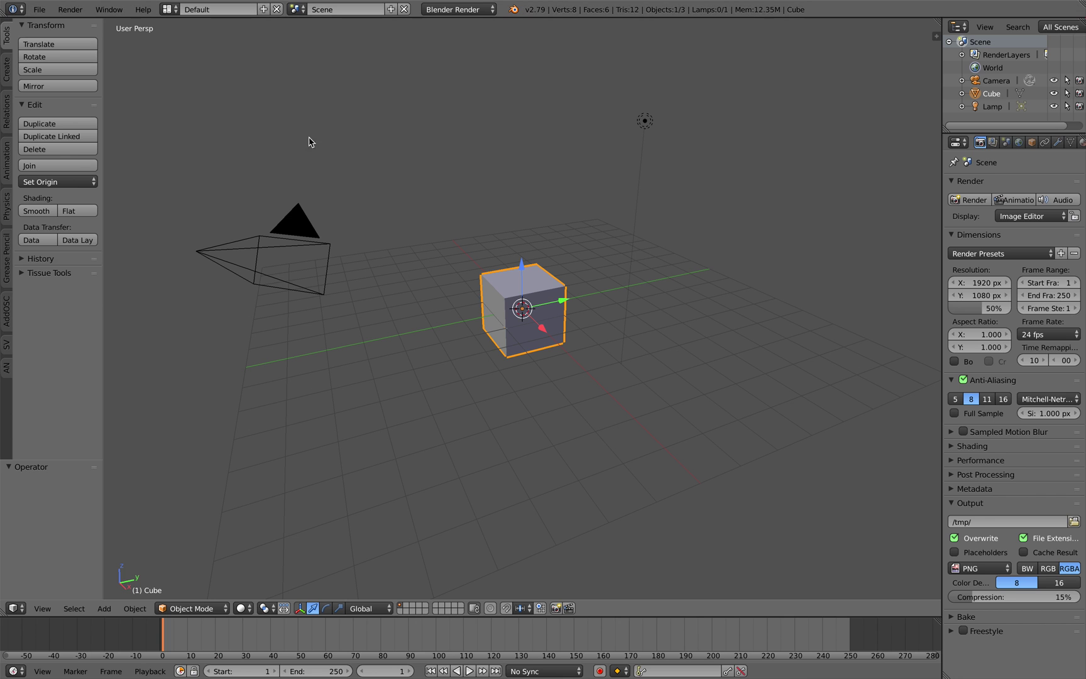
pyautogui.moveTo(587, 236); pyautogui.dragTo(597, 229, button='middle')
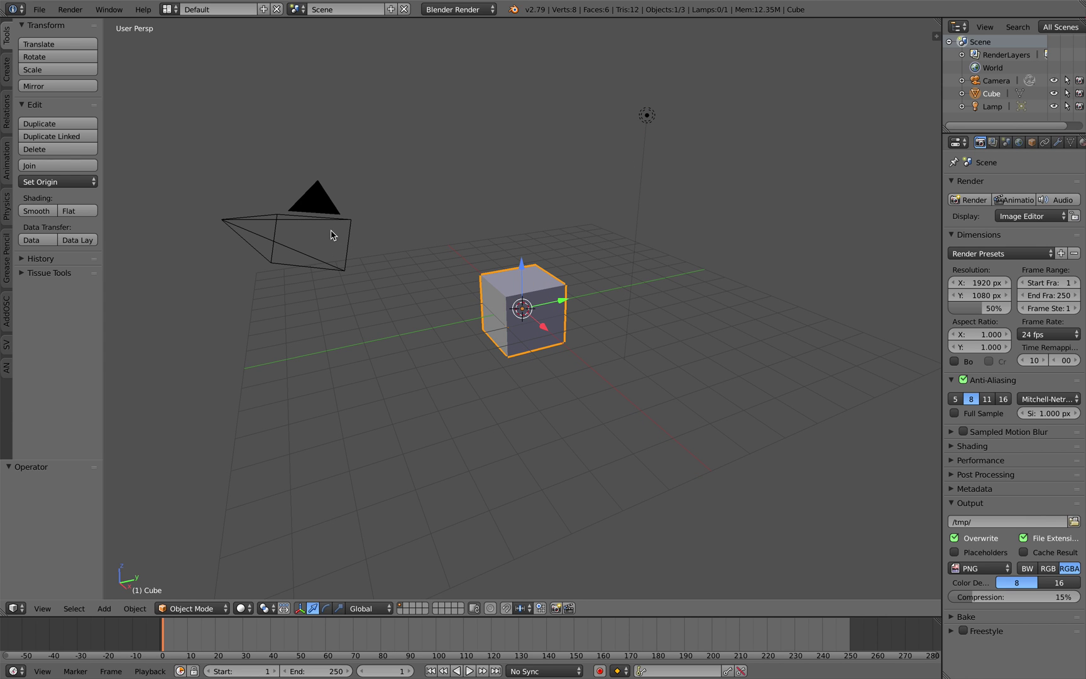
pyautogui.rightClick(352, 223)
pyautogui.keyDown('shift'); pyautogui.rightClick(647, 120); pyautogui.keyUp('shift')
pyautogui.press('Delete')
# - Scale the cube up uniformly by a factor of about 3.037
pyautogui.press('a')
pyautogui.press('s')
pyautogui.click(806, 435)
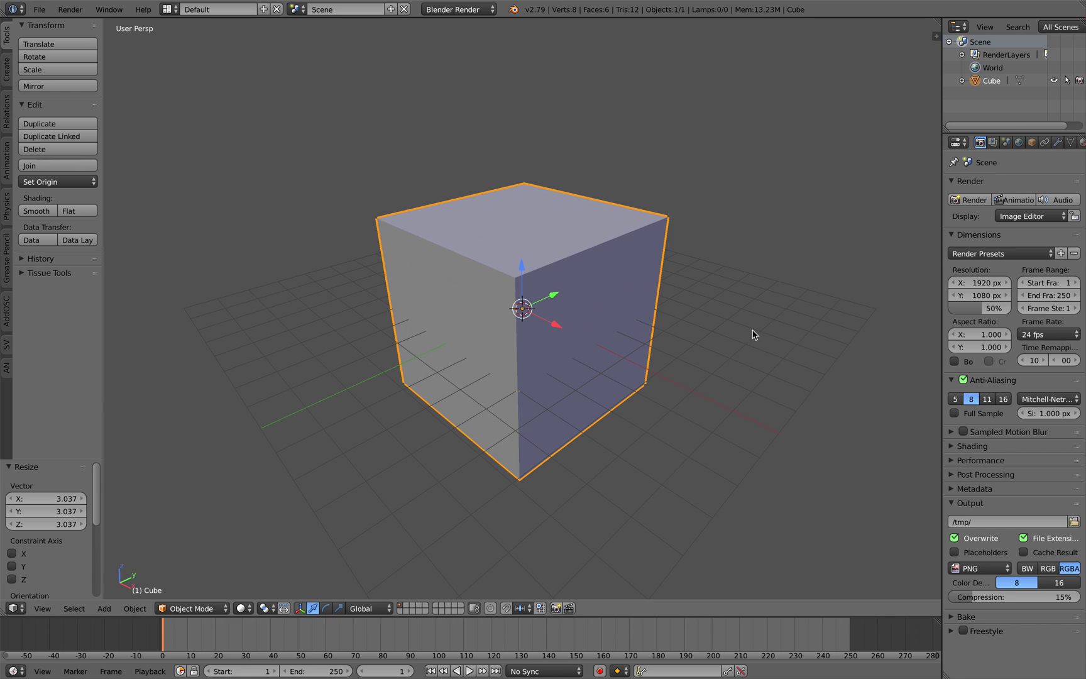
# - Switch to the Compositing screen layout and merge the image editor area into the 3D view
pyautogui.moveTo(942, 161); pyautogui.dragTo(853, 161)
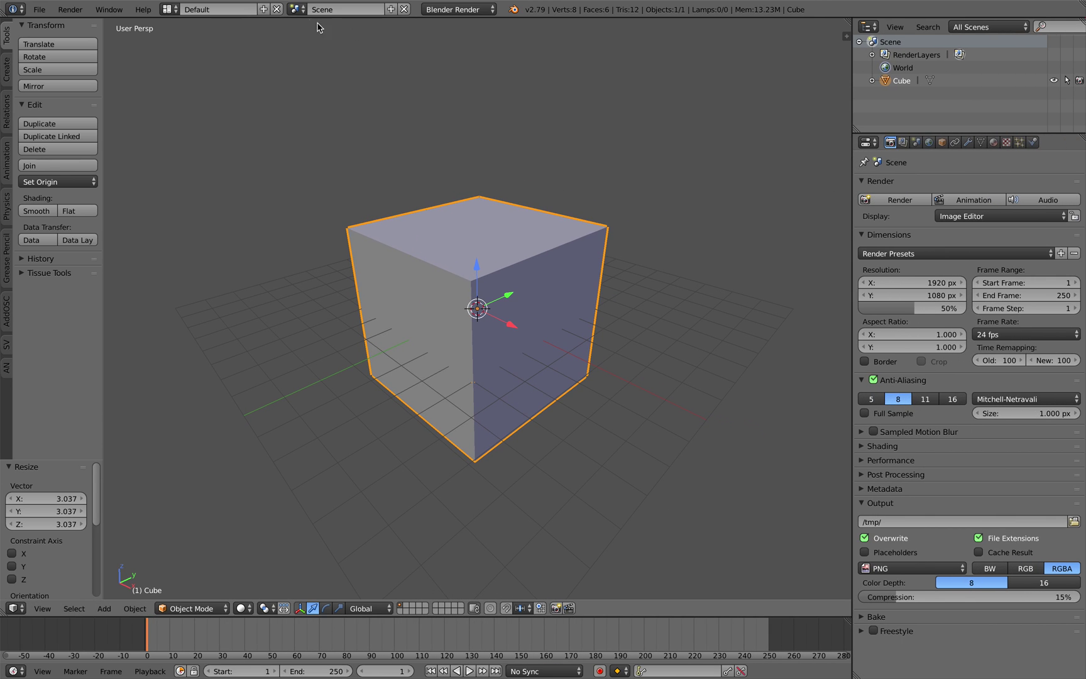
pyautogui.click(169, 9)
pyautogui.click(183, 54)
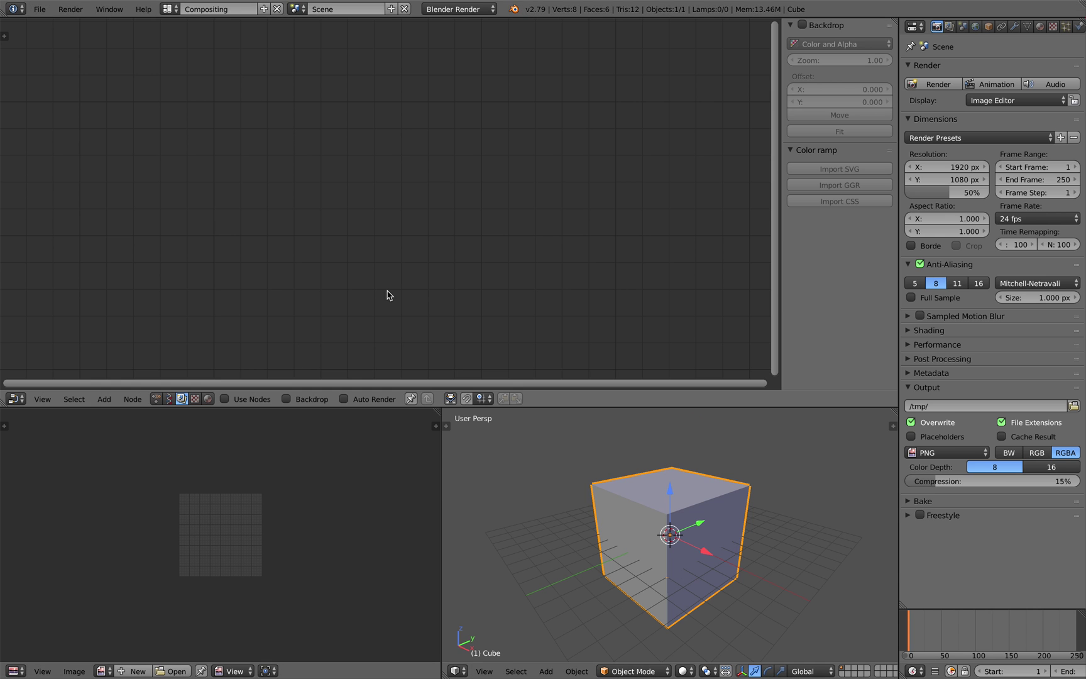
pyautogui.moveTo(448, 416); pyautogui.dragTo(434, 418)
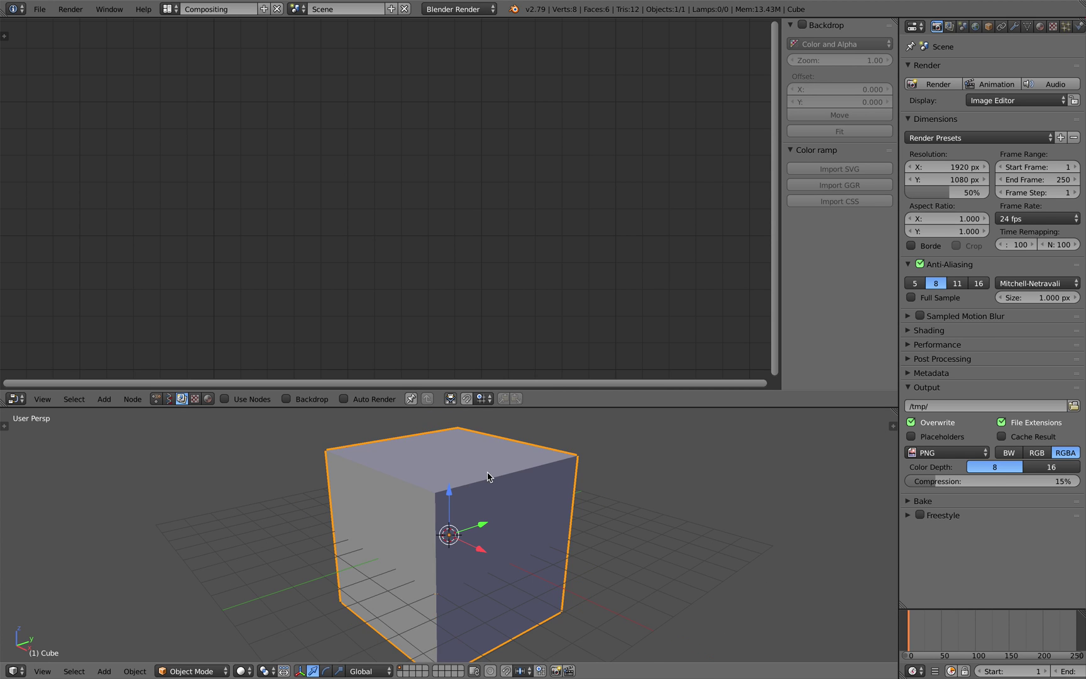
# - Enable Fluid physics on the cube and set its type to Domain
pyautogui.click(1079, 27)
pyautogui.click(1022, 103)
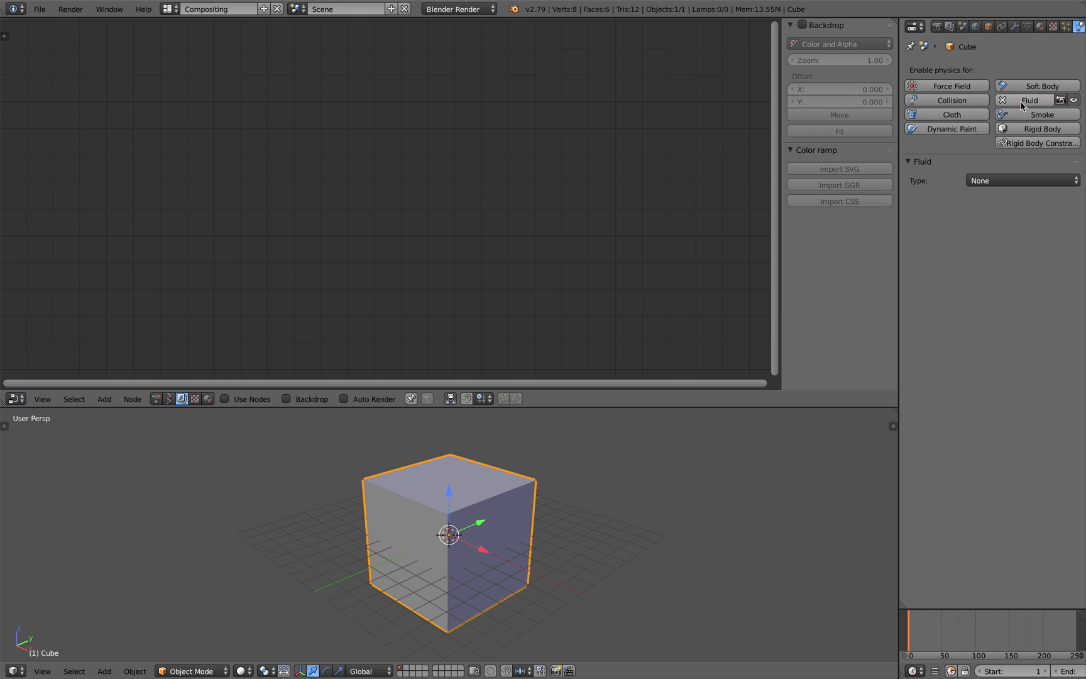
pyautogui.click(1003, 181)
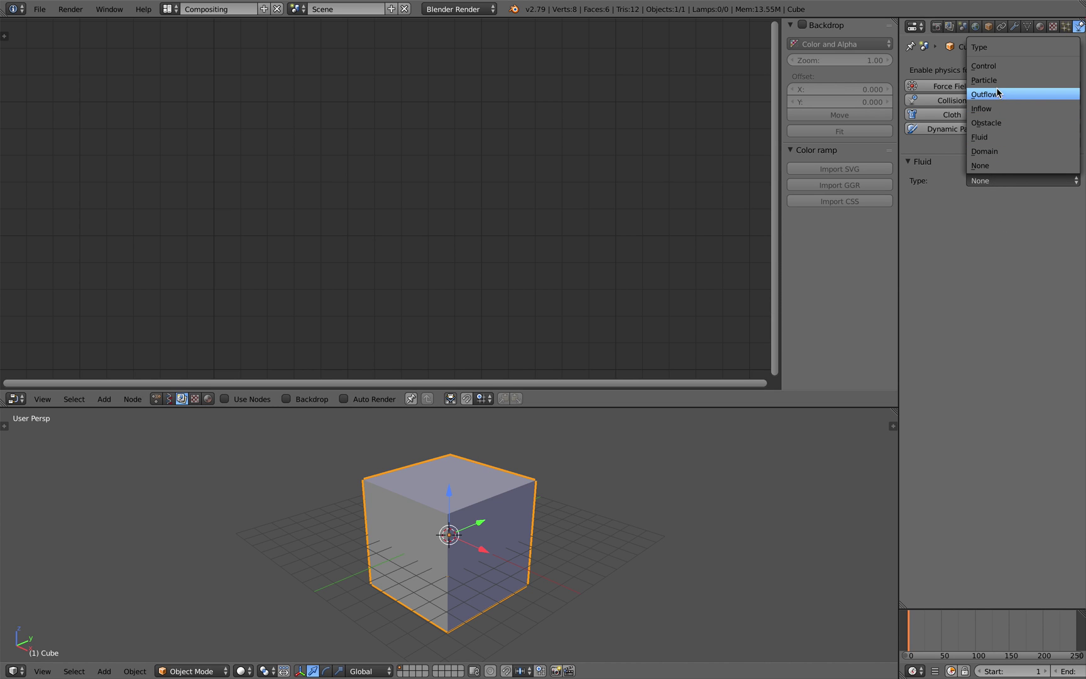
pyautogui.click(985, 151)
pyautogui.scroll(-2, 604, 486)
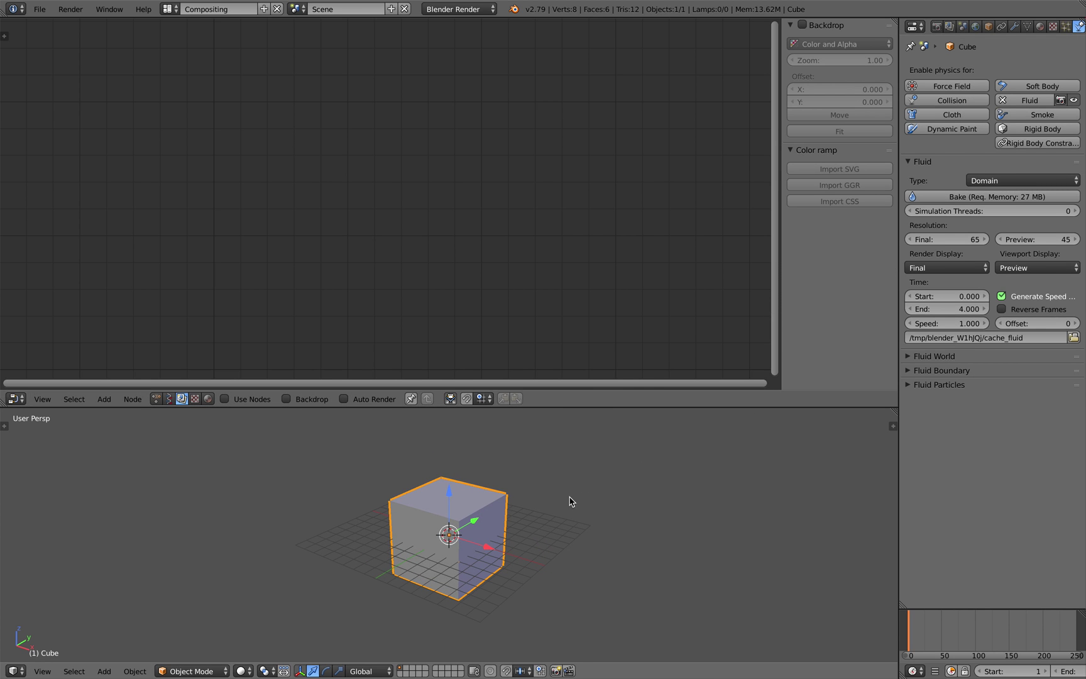
# - Scale the domain cube up further and make the 3D view area taller to fit it
pyautogui.press('s')
pyautogui.click(740, 504)
pyautogui.moveTo(739, 504); pyautogui.dragTo(558, 500, button='middle')
pyautogui.scroll(-1, 558, 496)
pyautogui.moveTo(599, 408); pyautogui.dragTo(597, 333)
pyautogui.keyDown('shift'); pyautogui.moveTo(590, 410); pyautogui.dragTo(591, 395, button='middle'); pyautogui.keyUp('shift')
pyautogui.moveTo(592, 395)
pyautogui.mouseDown(button='middle')
pyautogui.moveTo(591, 407)
pyautogui.moveTo(600, 402)
pyautogui.mouseUp(button='middle')
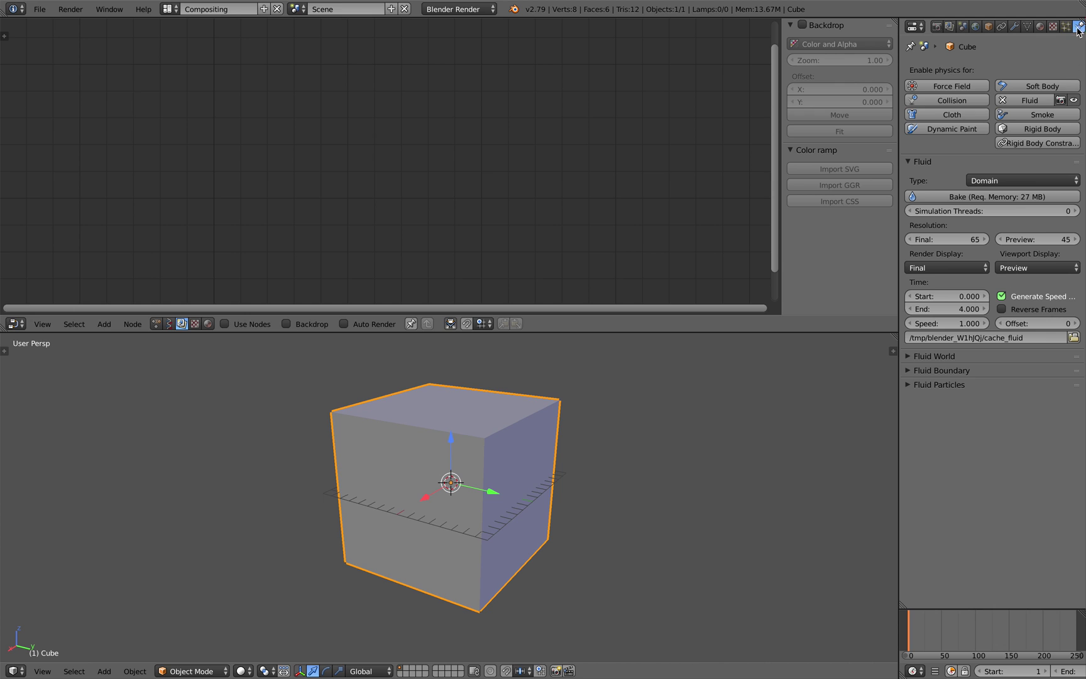
# - Split the properties area in two and turn the upper part into an Outliner
pyautogui.moveTo(1082, 17); pyautogui.dragTo(1066, 218)
pyautogui.click(914, 24)
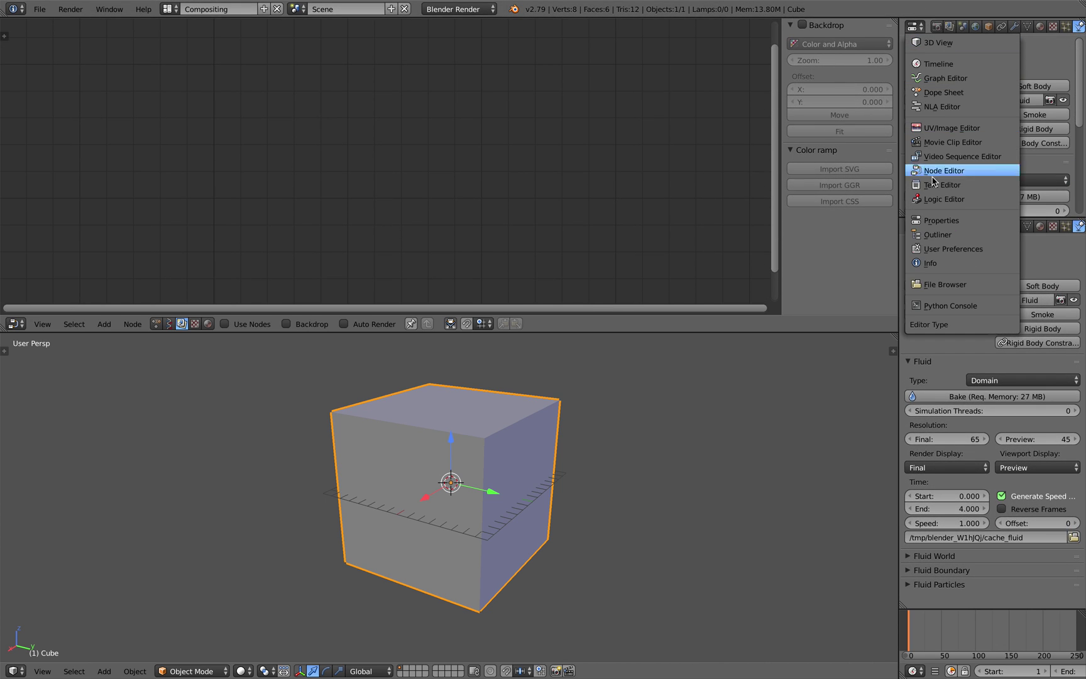
pyautogui.click(936, 230)
# - Save the scene on the Desktop as AN_Fluid_wiggle_001.blend
pyautogui.moveTo(562, 405); pyautogui.dragTo(562, 409, button='middle')
pyautogui.hotkey('ctrl', 's')
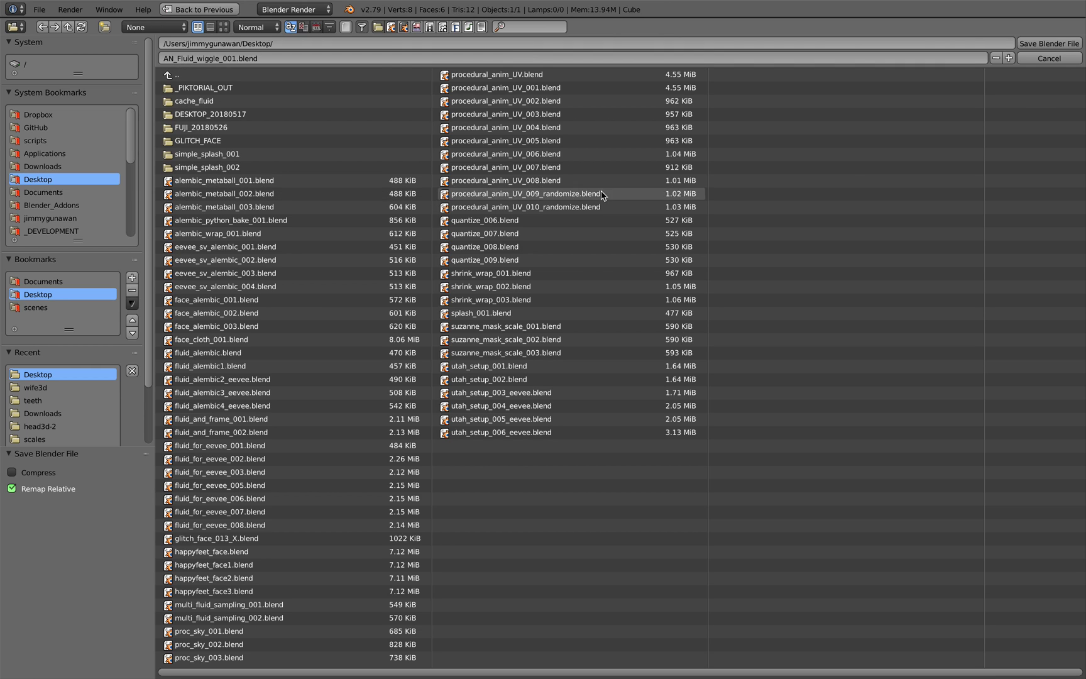
pyautogui.click(1036, 42)
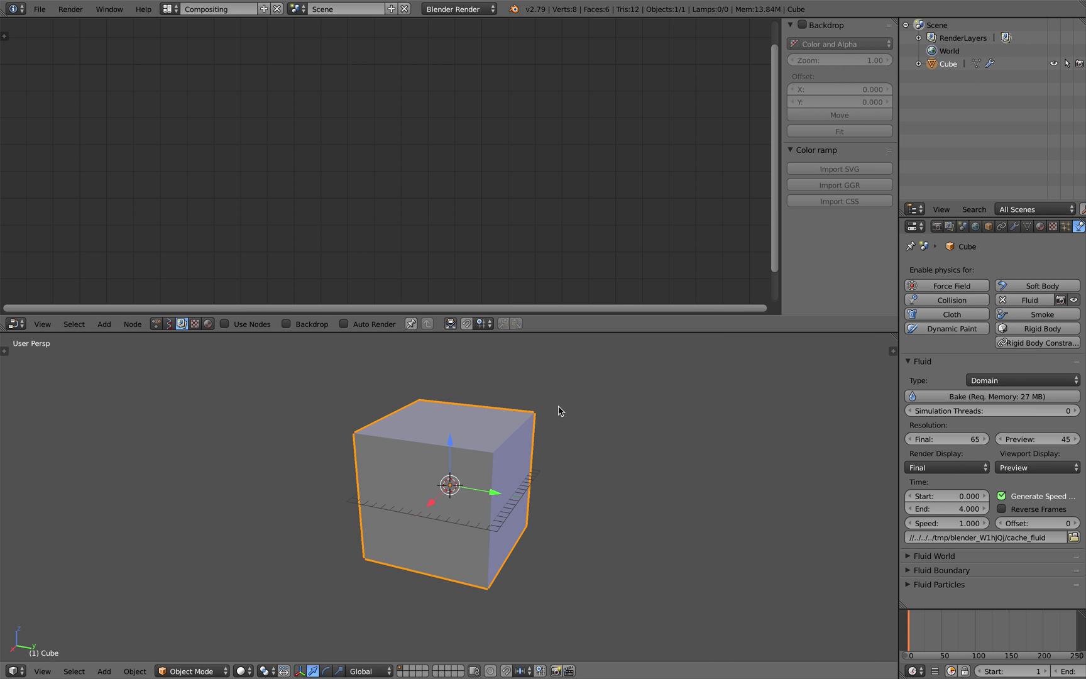
# - Add an icosphere and move it outside the domain cube, beside it
pyautogui.hotkey('shift', 'a')
pyautogui.click(669, 475)
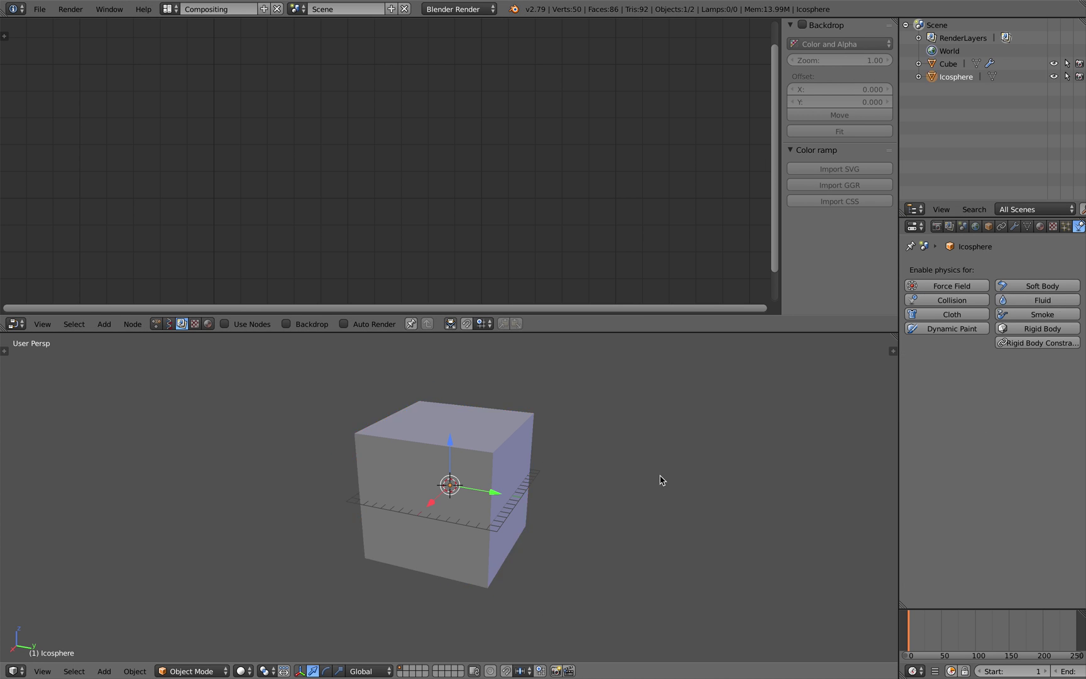
pyautogui.press('g')
pyautogui.click(670, 447)
pyautogui.scroll(3, 659, 451)
pyautogui.scroll(-2, 658, 450)
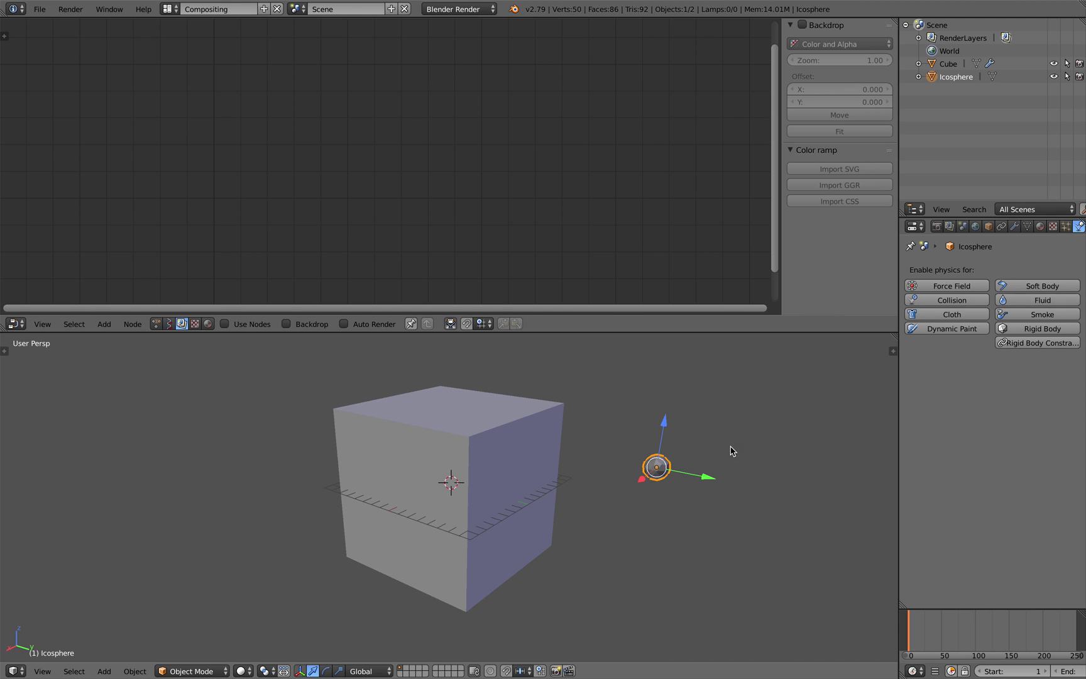
# - Enable Fluid physics of type Inflow on the icosphere and move the sphere slightly lower beside the cube
pyautogui.click(1043, 300)
pyautogui.click(1000, 379)
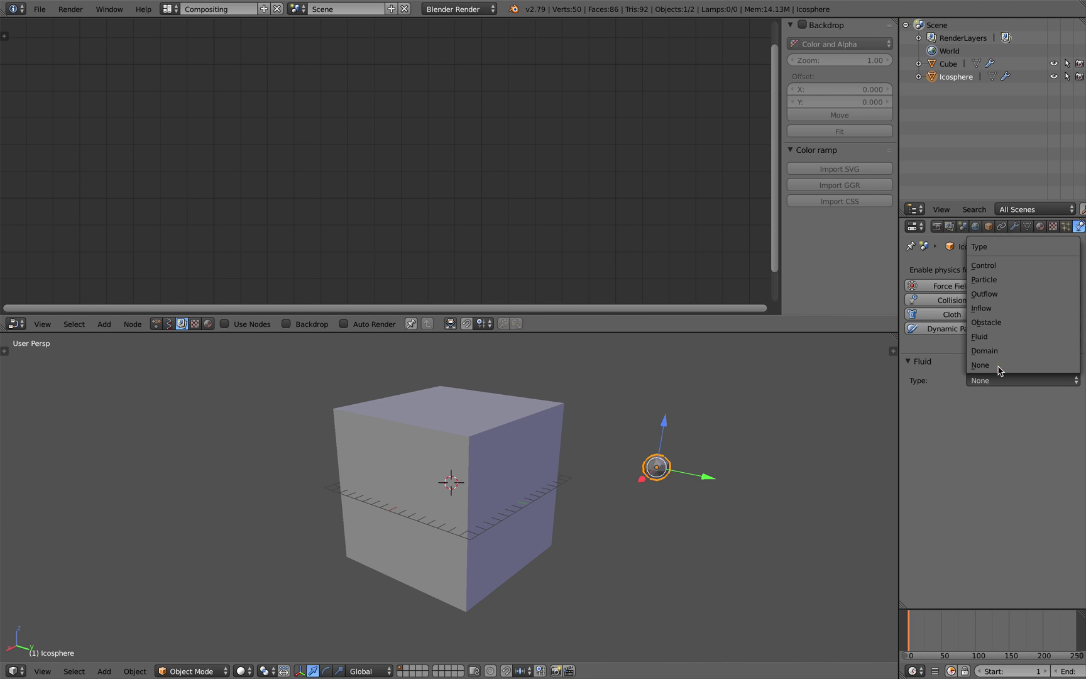
pyautogui.click(999, 309)
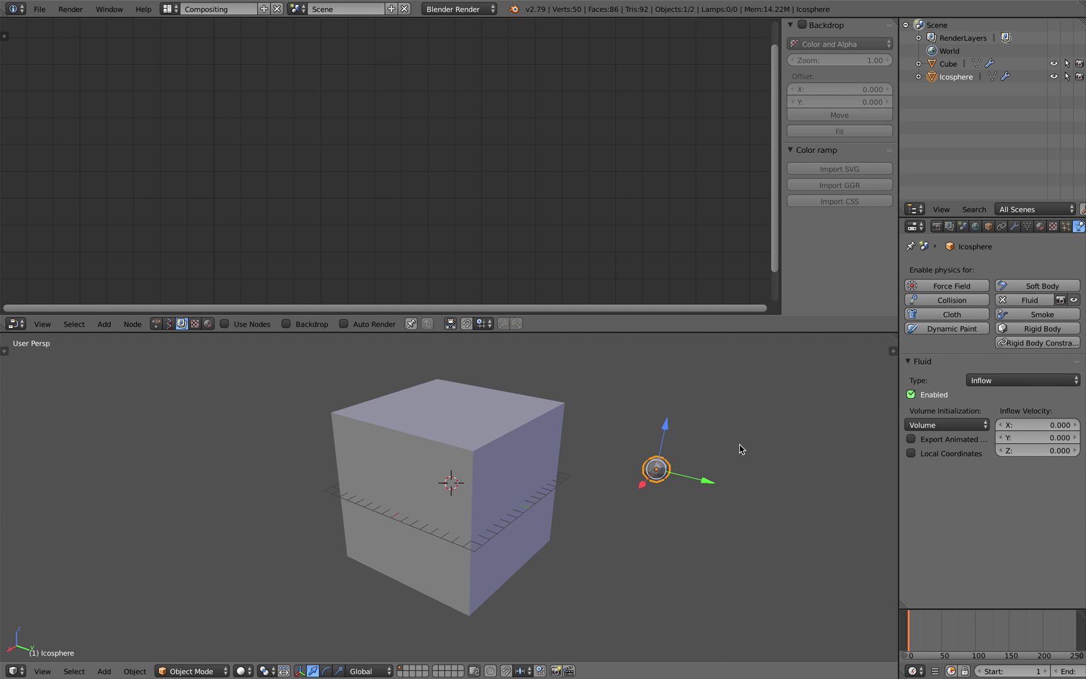
pyautogui.press('g')
pyautogui.click(645, 488)
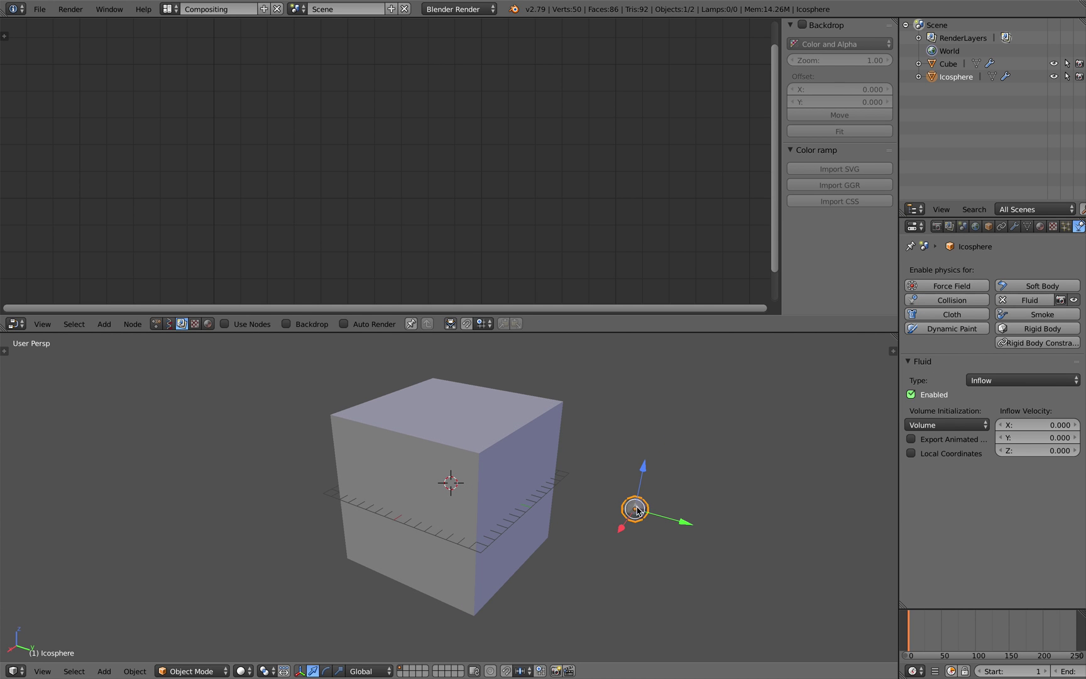
# - Create a new Animation Nodes tree and add an Object Instancer node to it
pyautogui.click(161, 324)
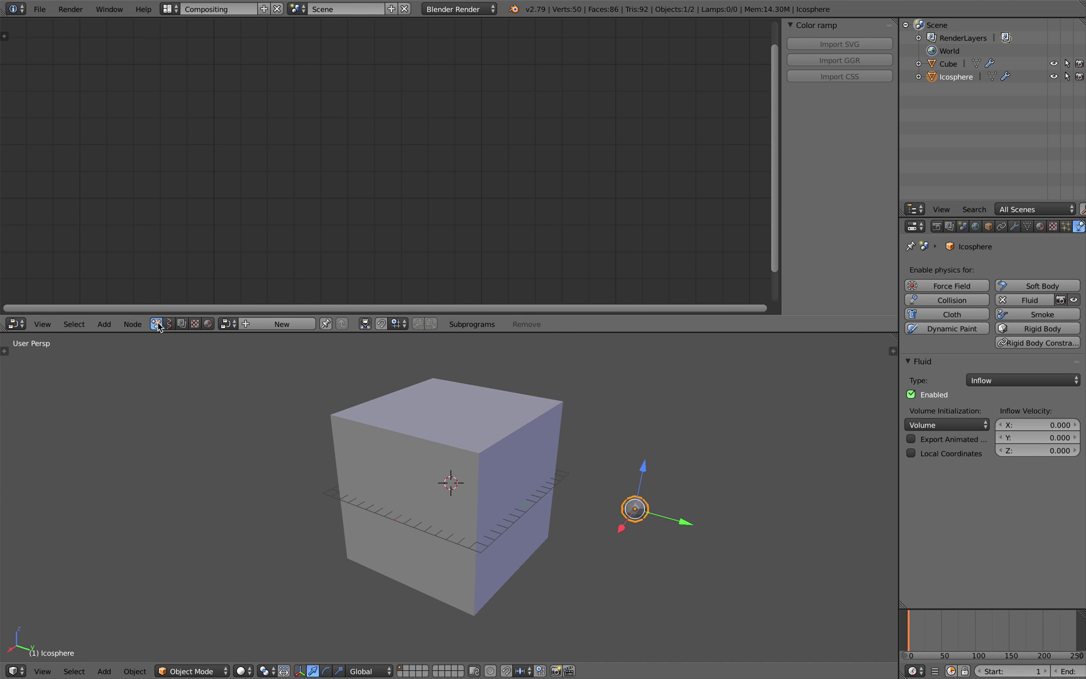
pyautogui.click(263, 324)
pyautogui.hotkey('shift', 'a')
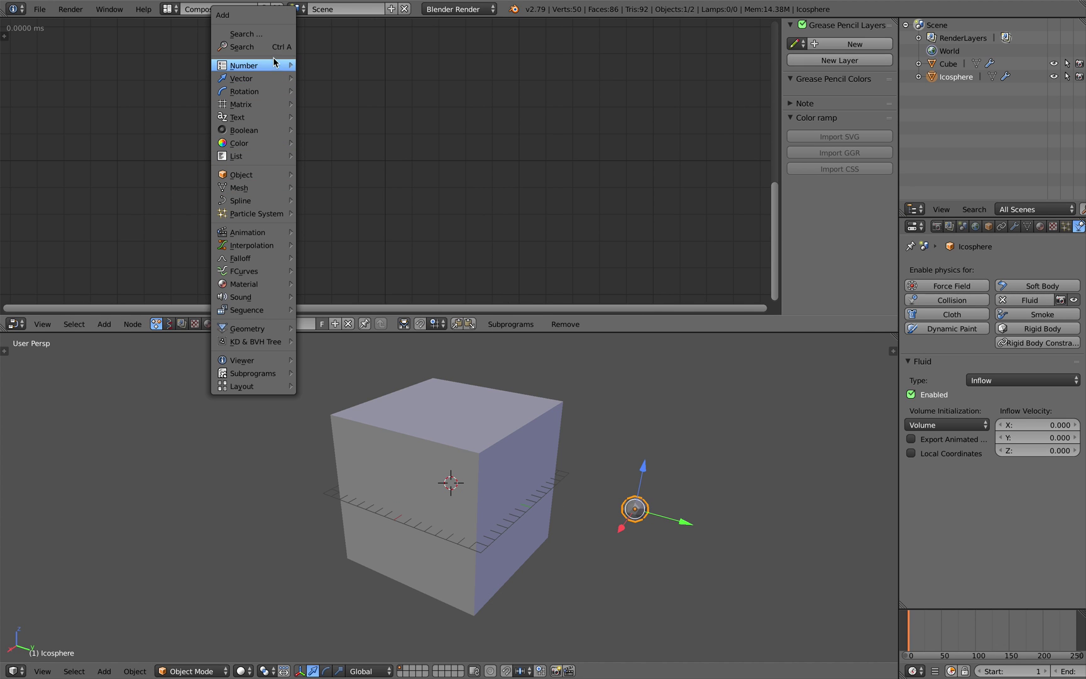
pyautogui.click(273, 49)
pyautogui.write('object ins')
pyautogui.press('Return')
pyautogui.click(341, 61)
pyautogui.scroll(-3, 340, 63)
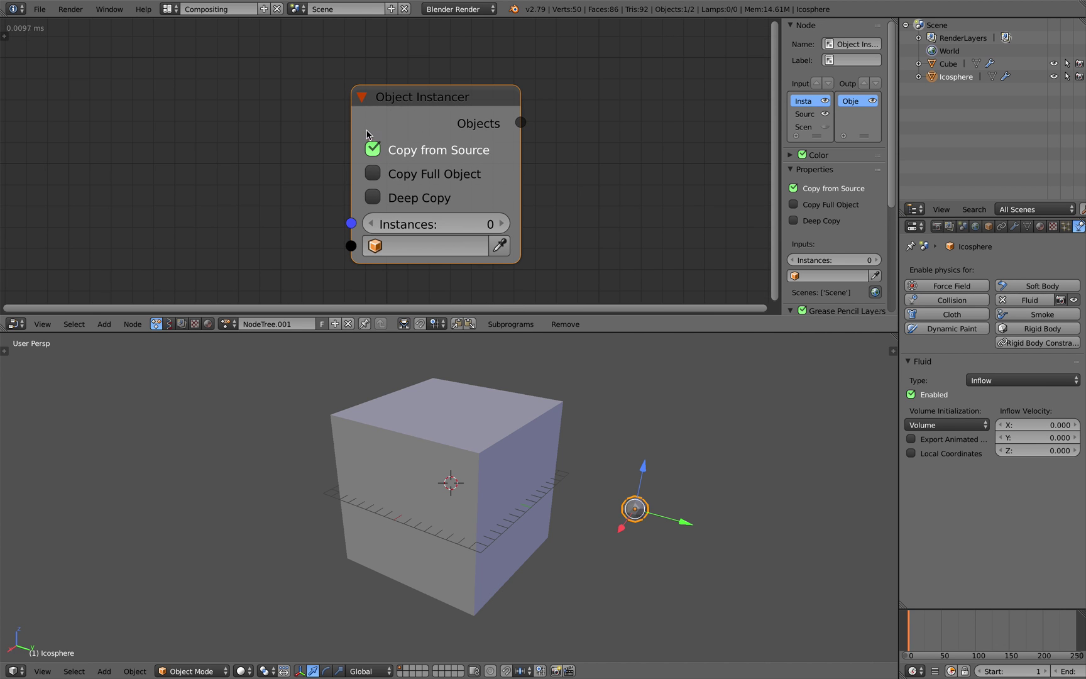
# - Turn on Copy Full Object and Deep Copy in the Object Instancer and set the icosphere as its source object
pyautogui.click(440, 138)
pyautogui.click(441, 157)
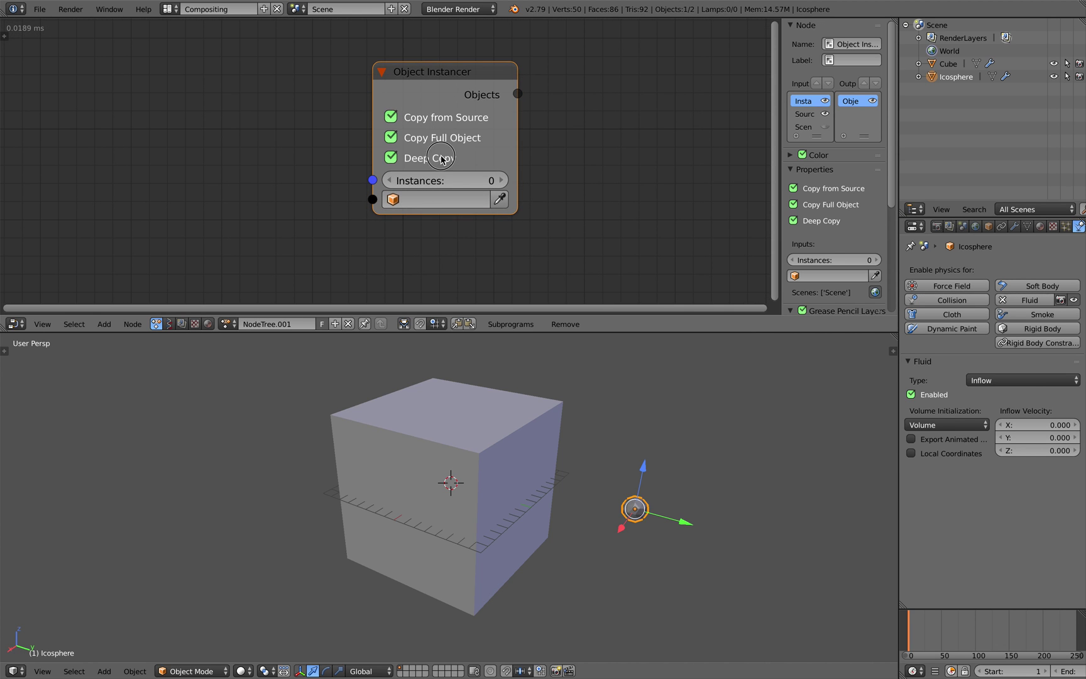
pyautogui.click(500, 199)
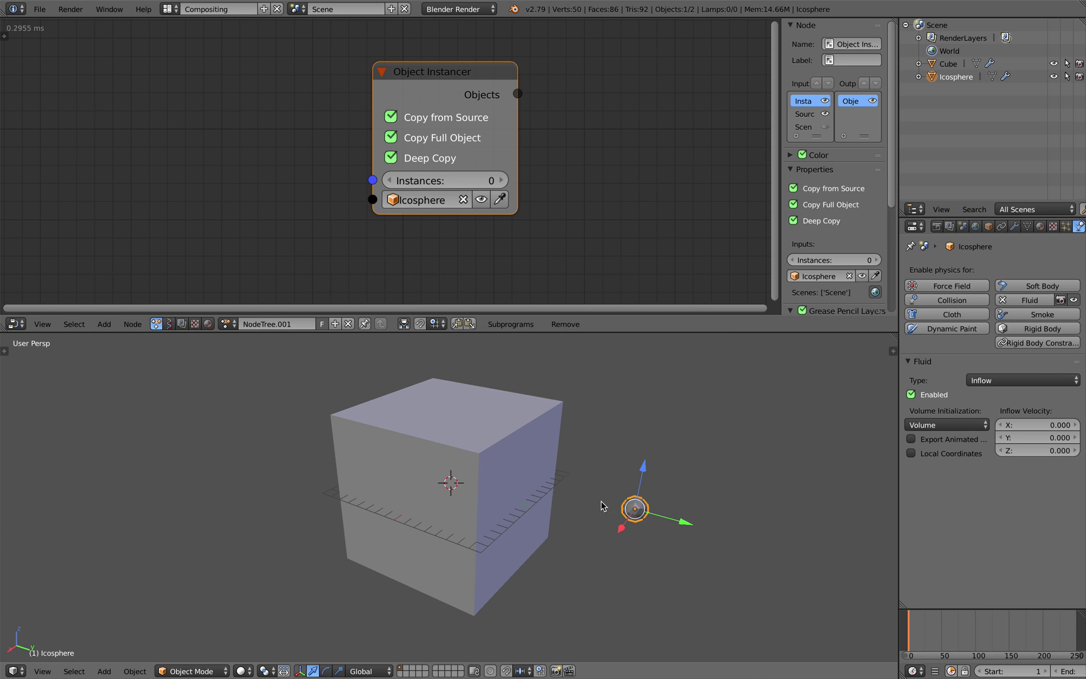
pyautogui.scroll(-1, 484, 139)
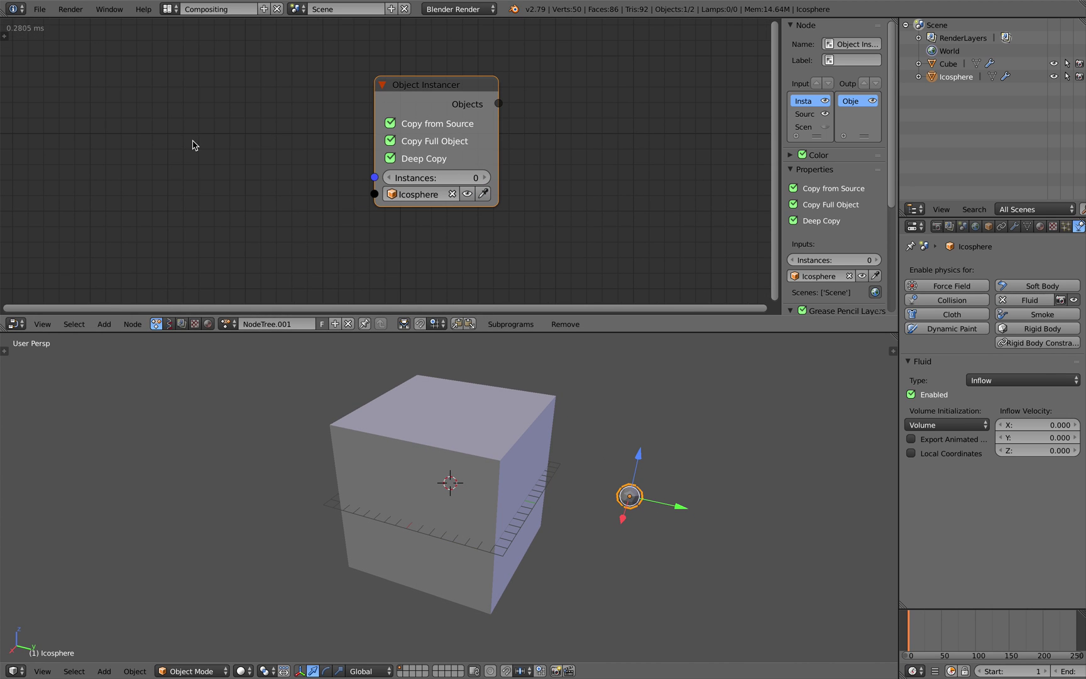
# - Add a Vector Wiggle node beside the Object Instancer node
pyautogui.hotkey('ctrl', 'a')
pyautogui.write('rand')
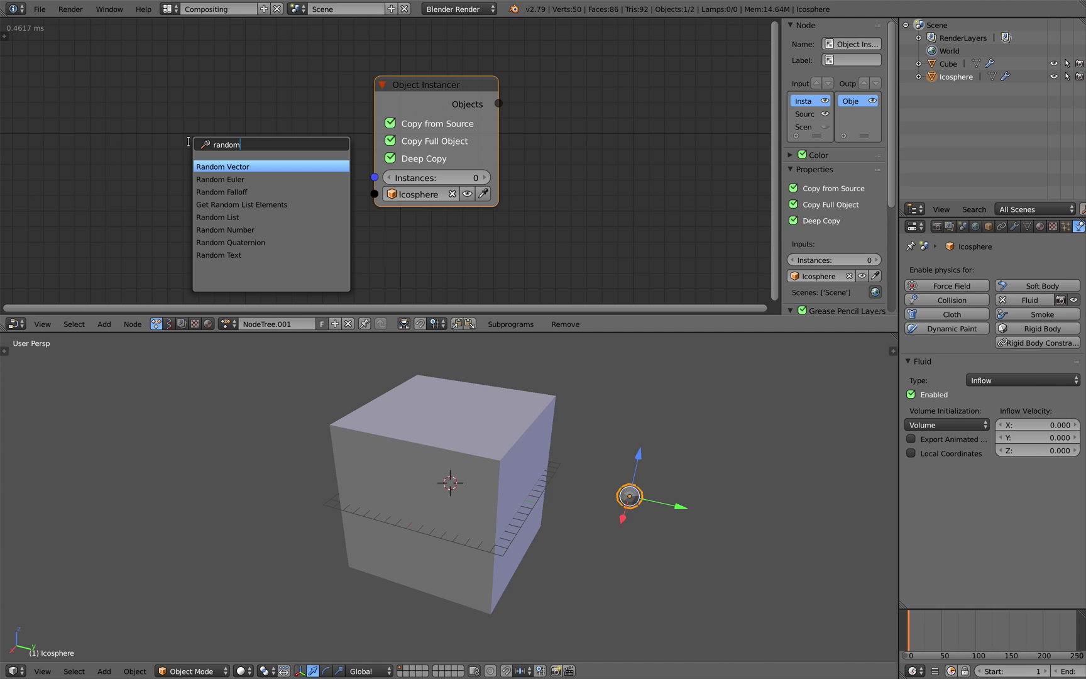
pyautogui.write(' ar')
pyautogui.press('BackSpace')
pyautogui.press('BackSpace')
pyautogui.press('BackSpace')
pyautogui.write('a')
pyautogui.write('vec')
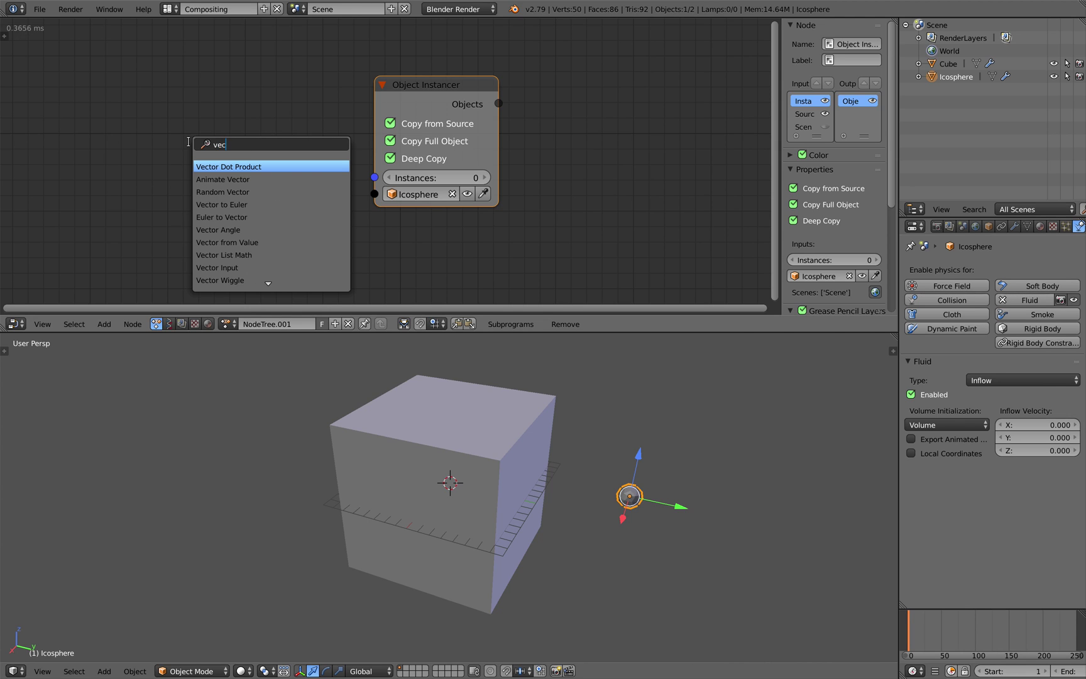
pyautogui.write('tor')
pyautogui.click(220, 242)
pyautogui.click(267, 134)
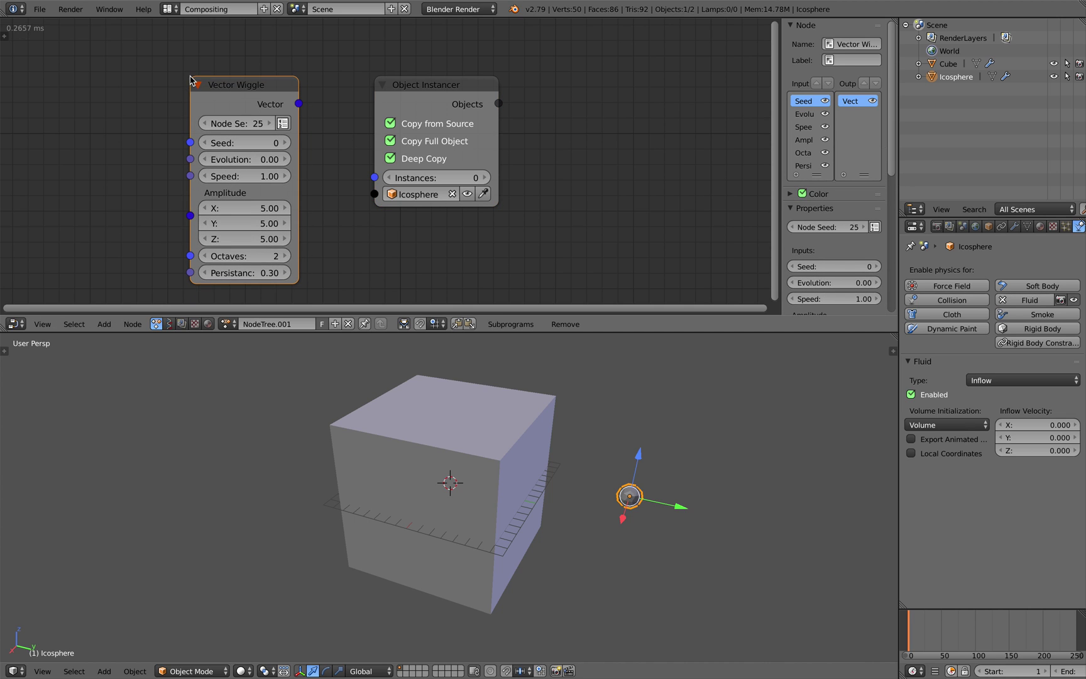
# - Switch the Vector Wiggle node to output a list of vectors and widen the node
pyautogui.scroll(-1, 267, 134)
pyautogui.click(291, 127)
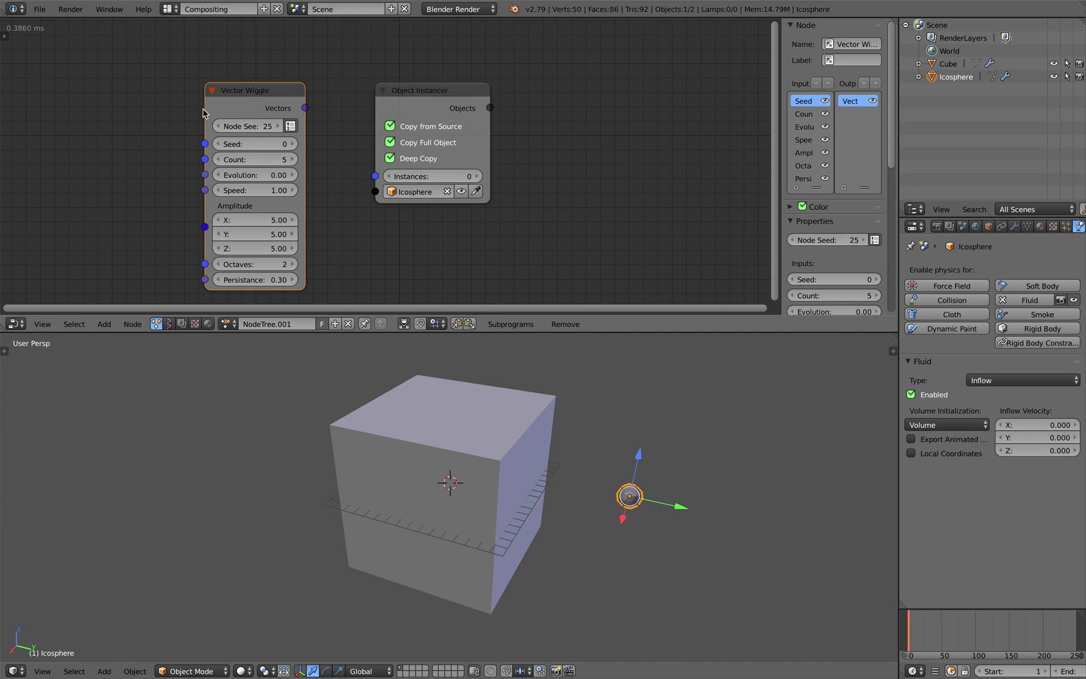
pyautogui.moveTo(206, 108); pyautogui.dragTo(157, 108)
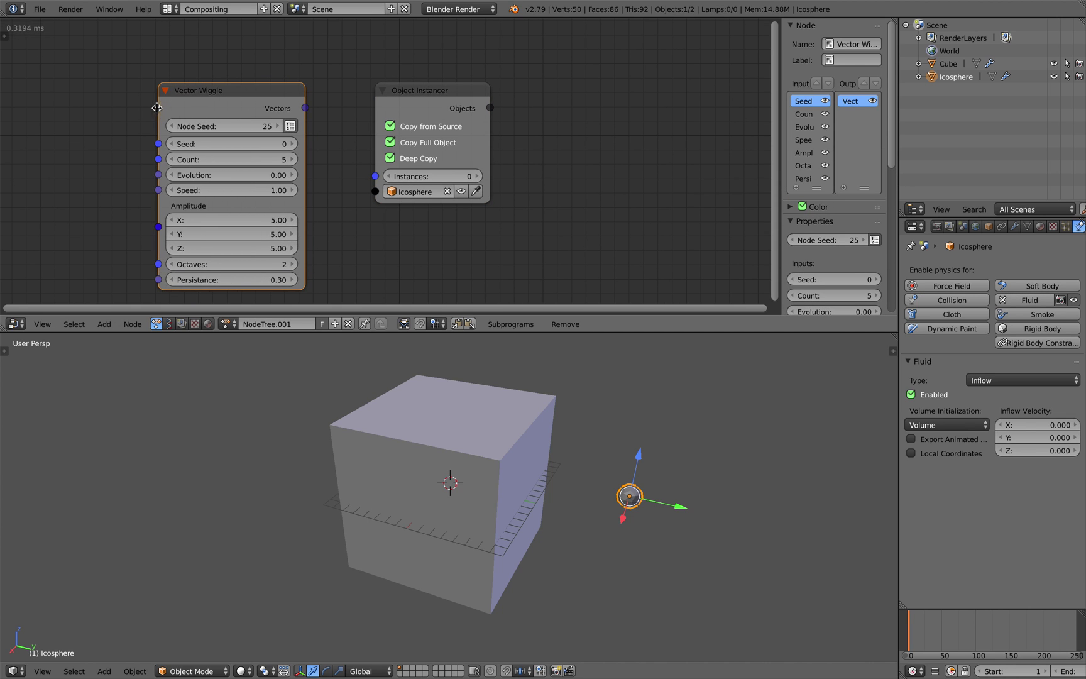
# - Set the Vector Wiggle node's Count to 10 and its Evolution to -1.20
pyautogui.click(232, 158)
pyautogui.write('10')
pyautogui.press('Return')
pyautogui.click(263, 175)
pyautogui.moveTo(262, 175); pyautogui.dragTo(186, 175)
pyautogui.scroll(-1, 162, 177)
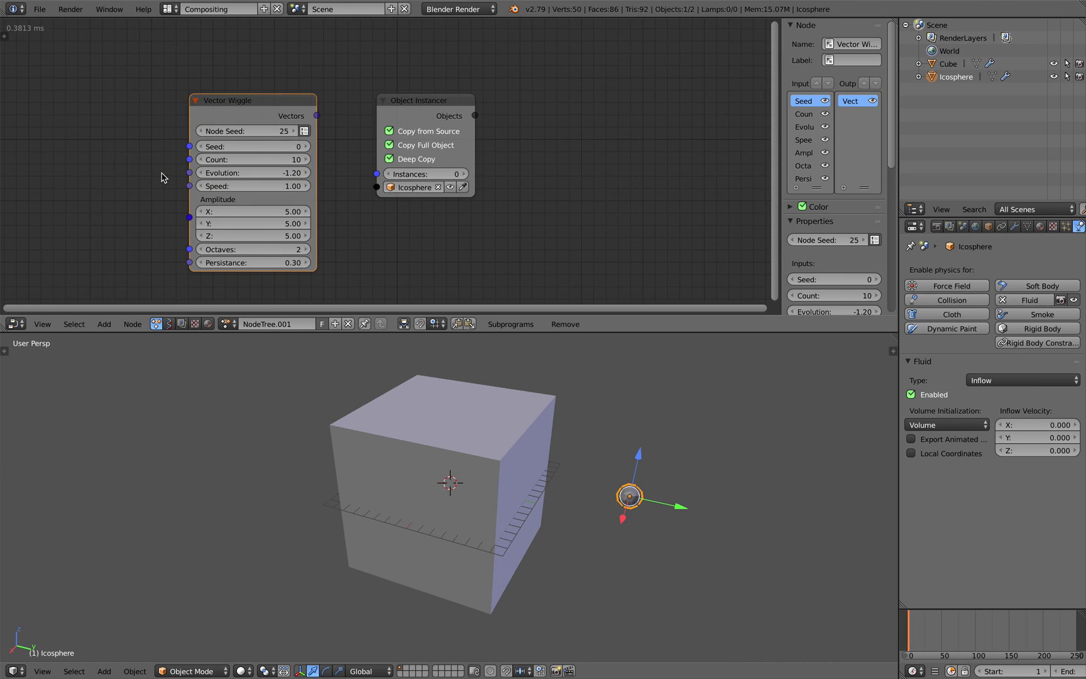
# - Add a Time Info node in front of the Vector Wiggle node and save over AN_Fluid_wiggle_001.blend
pyautogui.moveTo(162, 177); pyautogui.dragTo(237, 163, button='middle')
pyautogui.hotkey('shift', 'a')
pyautogui.click(162, 164)
pyautogui.write('fra')
pyautogui.click(184, 202)
pyautogui.click(49, 116)
pyautogui.hotkey('ctrl', 'shift', 'o')
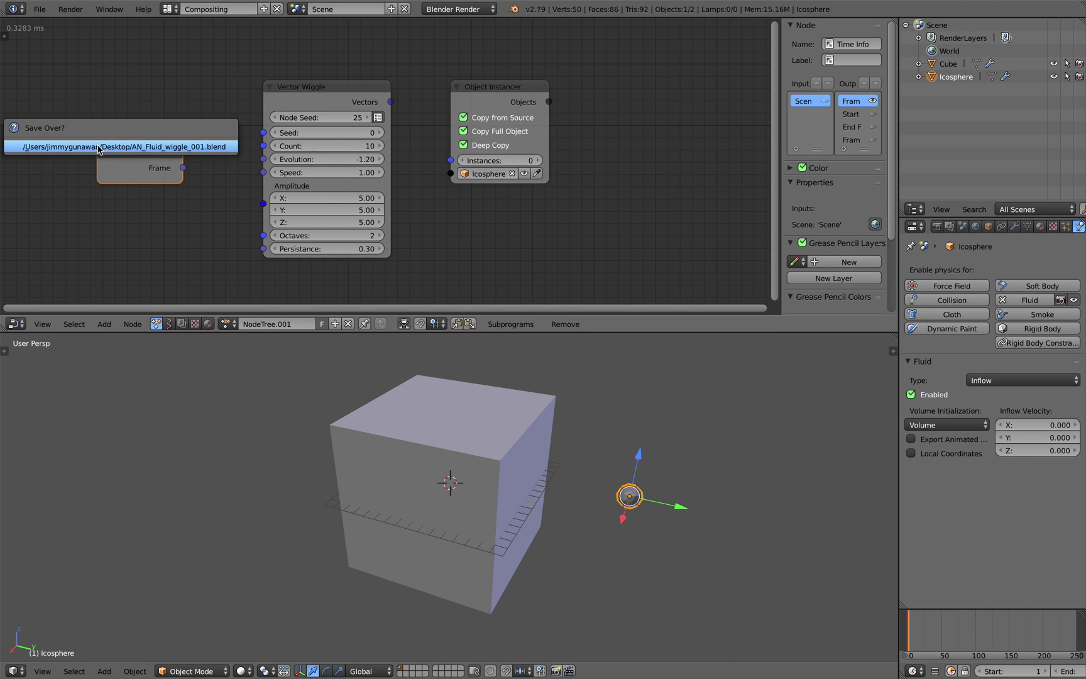
# - Connect the Time Info node's Frame output to the Vector Wiggle's Evolution input and reposition the Time Info node
pyautogui.moveTo(197, 161); pyautogui.dragTo(210, 166)
pyautogui.moveTo(205, 171); pyautogui.dragTo(264, 159)
pyautogui.moveTo(176, 162); pyautogui.dragTo(135, 175)
# - Save the file again and move the Vector Wiggle node closer to the Time Info node
pyautogui.hotkey('ctrl', 's')
pyautogui.click(133, 175)
pyautogui.moveTo(302, 100); pyautogui.dragTo(247, 100)
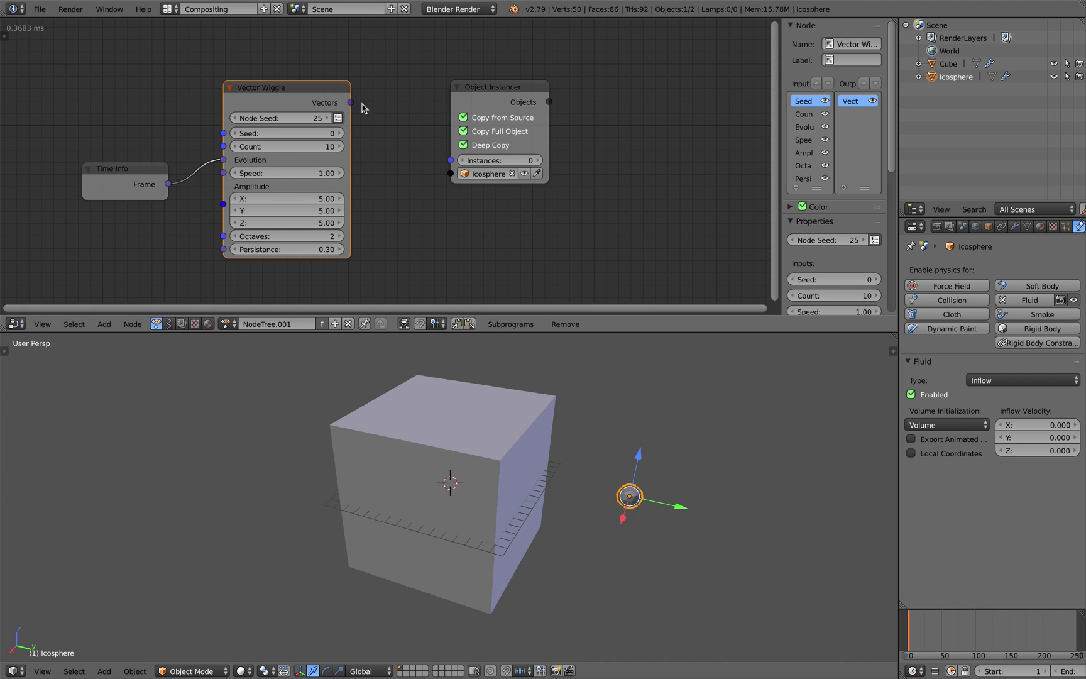
# - Move the Object Instancer closer to the Vector Wiggle node and add an Object Transforms Output node beyond it
pyautogui.moveTo(476, 93); pyautogui.dragTo(435, 75)
pyautogui.press('Home')
pyautogui.hotkey('shift', 'a')
pyautogui.click(507, 93)
pyautogui.write('objec')
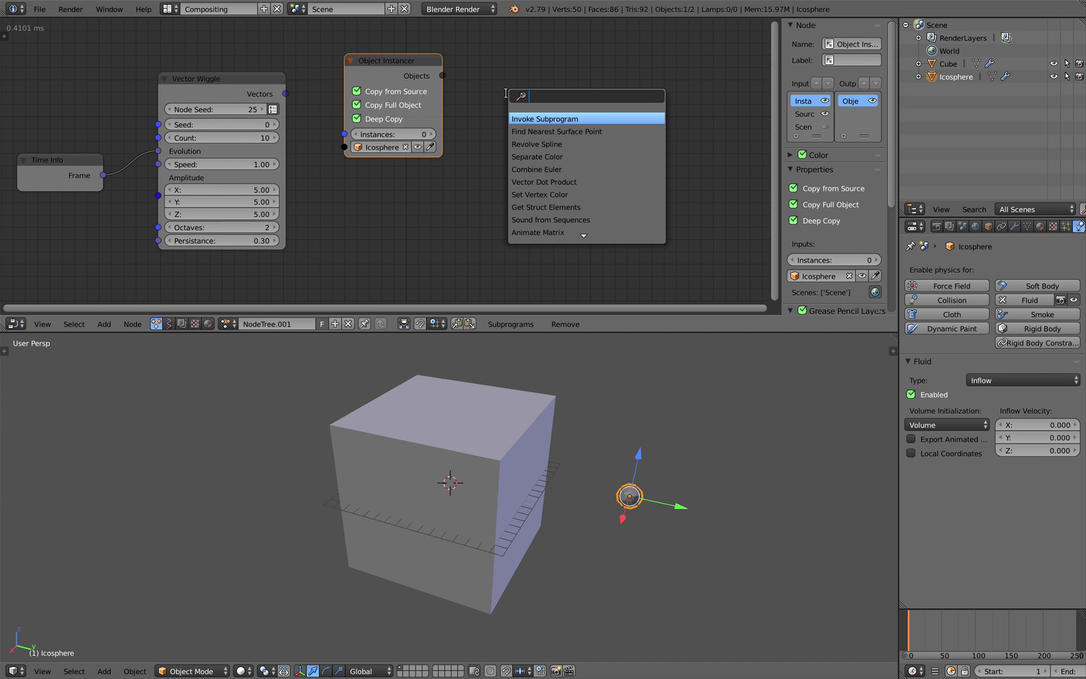
pyautogui.write('t tran')
pyautogui.press('Down')
pyautogui.press('Return')
pyautogui.click(507, 95)
# - Enable X, Y and Z location on the Object Transforms Output node and space it and the Object Instancer apart
pyautogui.moveTo(536, 133); pyautogui.dragTo(594, 133)
pyautogui.moveTo(531, 104); pyautogui.dragTo(543, 104)
pyautogui.moveTo(359, 84); pyautogui.dragTo(380, 81)
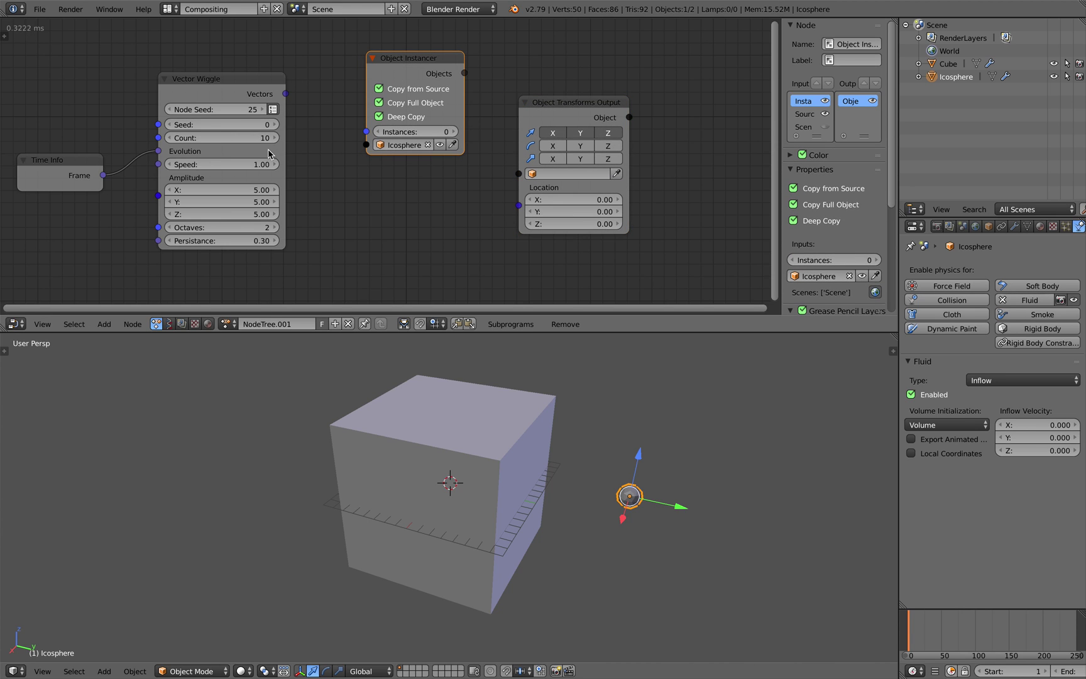
# - Connect Vector Wiggle's Vectors output to the Object Instancer's Instances input and rearrange the Vector Wiggle and list length nodes
pyautogui.moveTo(285, 94); pyautogui.dragTo(300, 102)
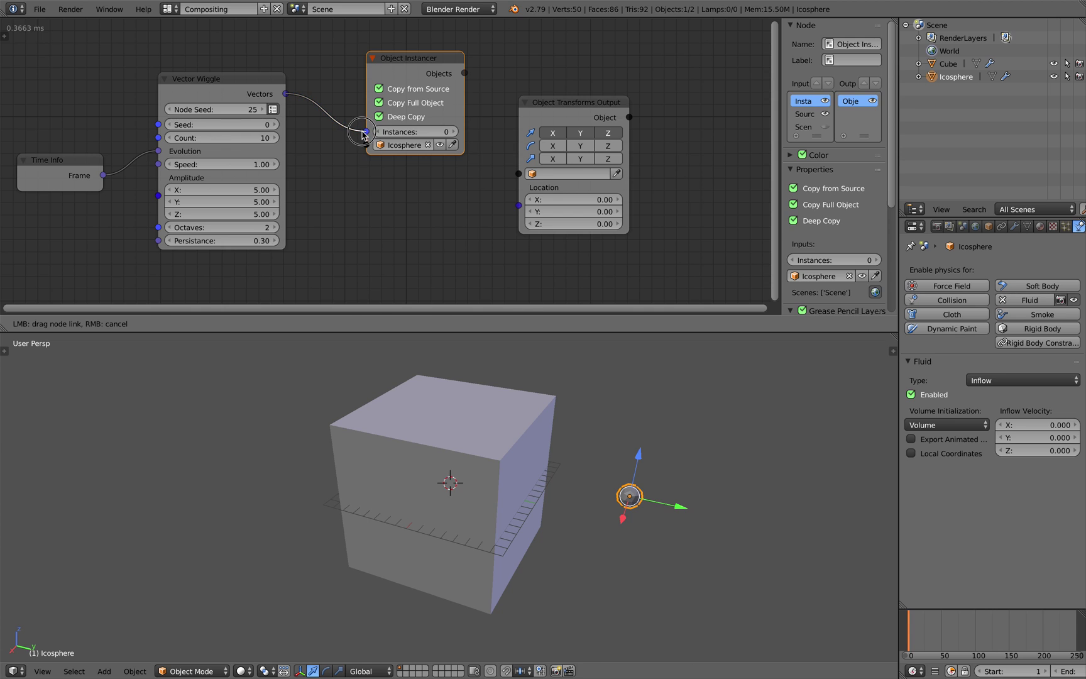
pyautogui.moveTo(363, 134); pyautogui.dragTo(365, 132)
pyautogui.moveTo(208, 89); pyautogui.dragTo(180, 95)
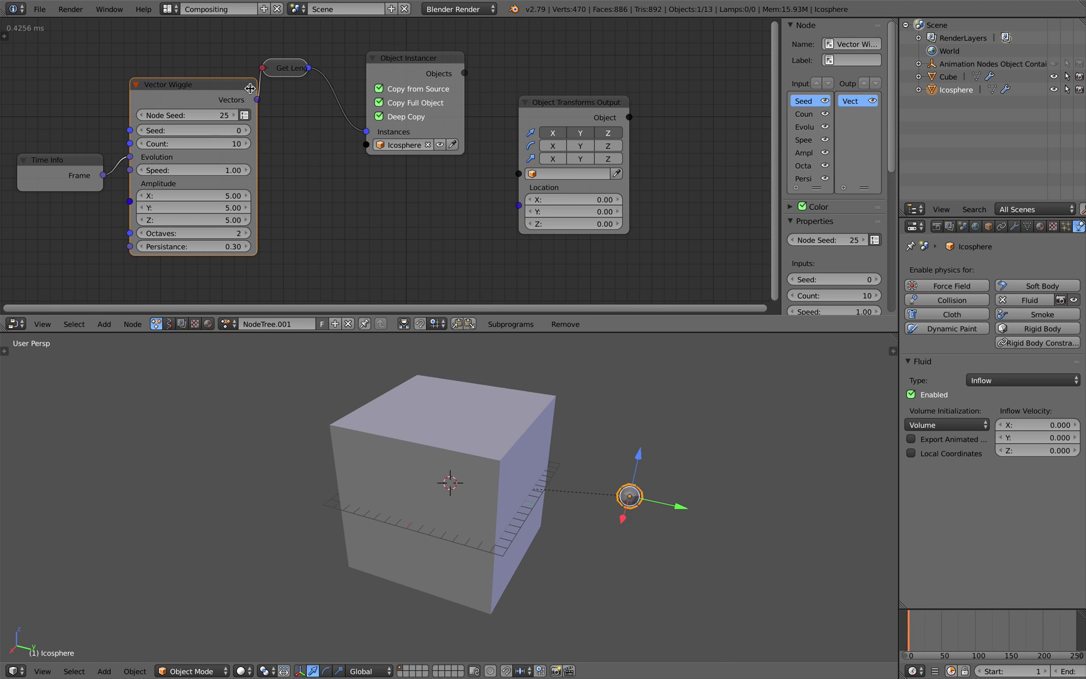
pyautogui.moveTo(284, 69); pyautogui.dragTo(298, 81)
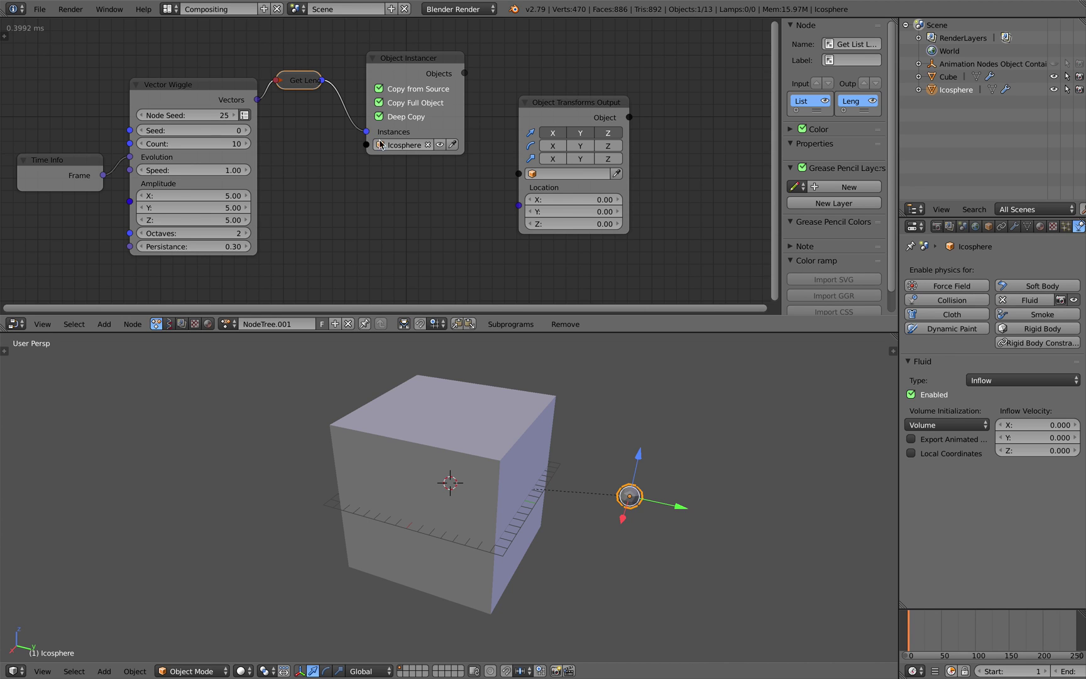
# - Link the Object Instancer's Objects and Vector Wiggle's Vectors to the object and location inputs of Object Transforms Output
pyautogui.moveTo(548, 116); pyautogui.dragTo(566, 109)
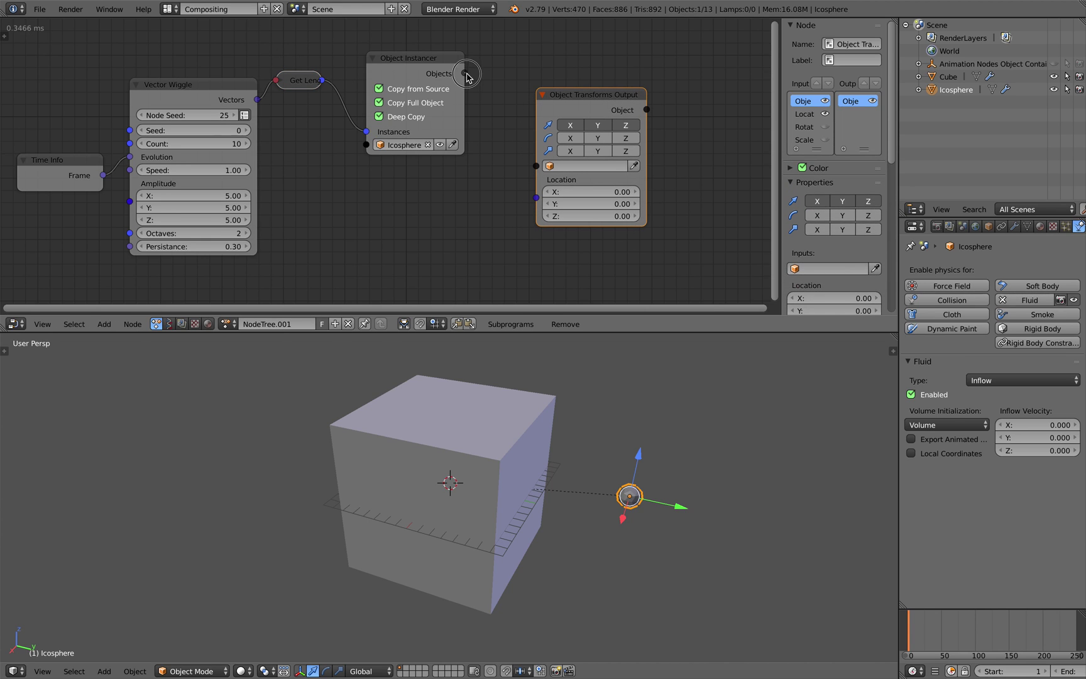
pyautogui.moveTo(467, 76); pyautogui.dragTo(541, 167)
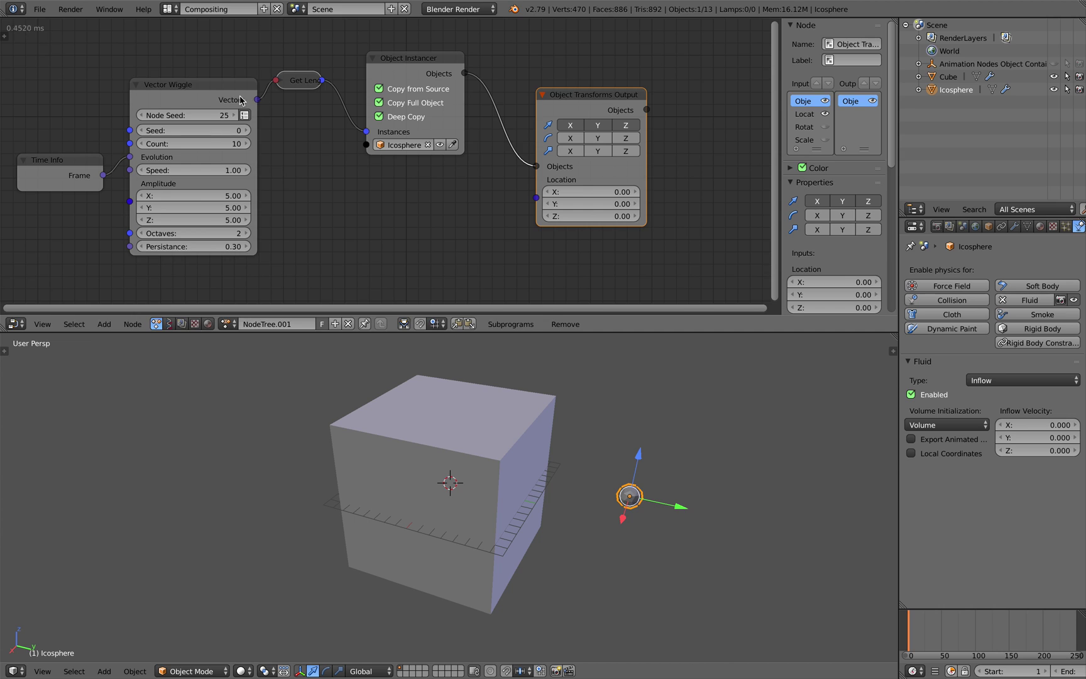
pyautogui.moveTo(237, 98); pyautogui.dragTo(254, 126)
pyautogui.moveTo(377, 184); pyautogui.dragTo(536, 198)
# - Show the viewport in wireframe and scrub the timeline to check the motion of the instanced icospheres
pyautogui.moveTo(513, 454); pyautogui.dragTo(507, 450, button='middle')
pyautogui.press('z')
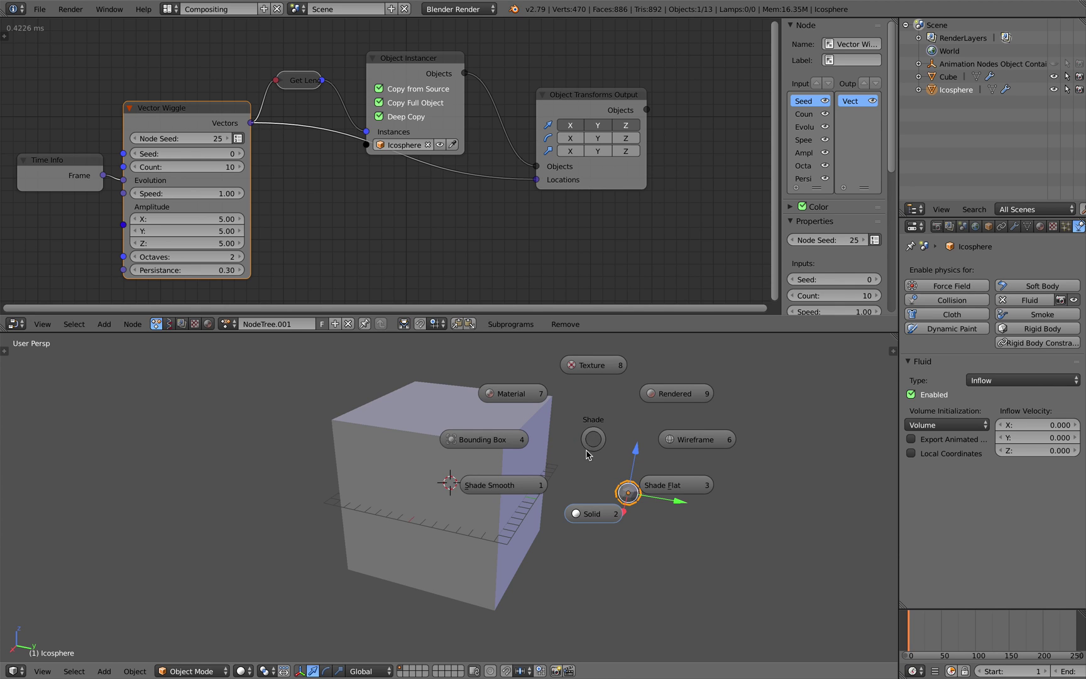
pyautogui.click(679, 435)
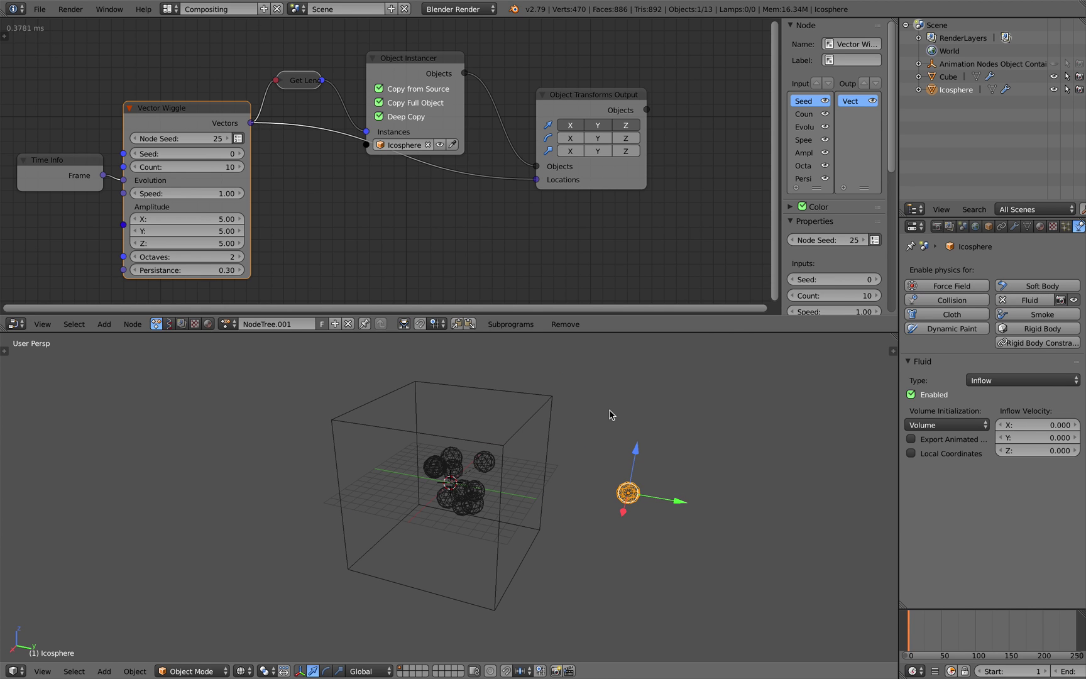
pyautogui.click(928, 630)
pyautogui.moveTo(928, 629); pyautogui.dragTo(1054, 630)
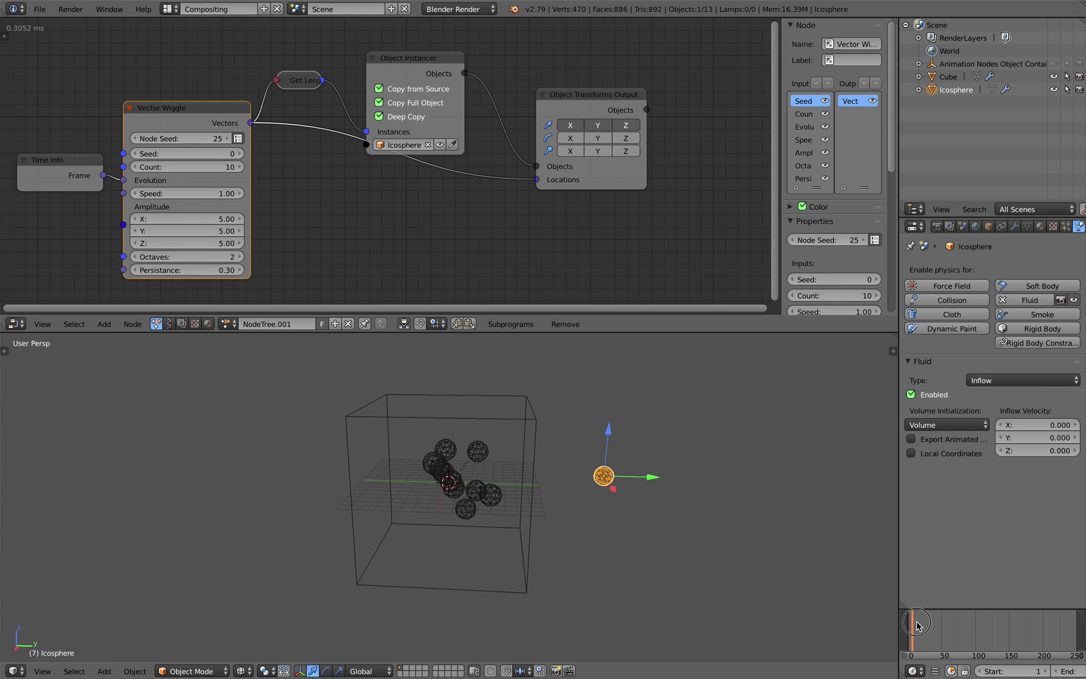
# - Widen the outliner and properties area and scrub the animation to frame 106
pyautogui.moveTo(899, 556); pyautogui.dragTo(816, 553)
pyautogui.scroll(2, 616, 501)
pyautogui.moveTo(616, 502); pyautogui.dragTo(608, 497, button='middle')
pyautogui.moveTo(833, 630); pyautogui.dragTo(935, 629)
pyautogui.moveTo(623, 495); pyautogui.dragTo(576, 495, button='middle')
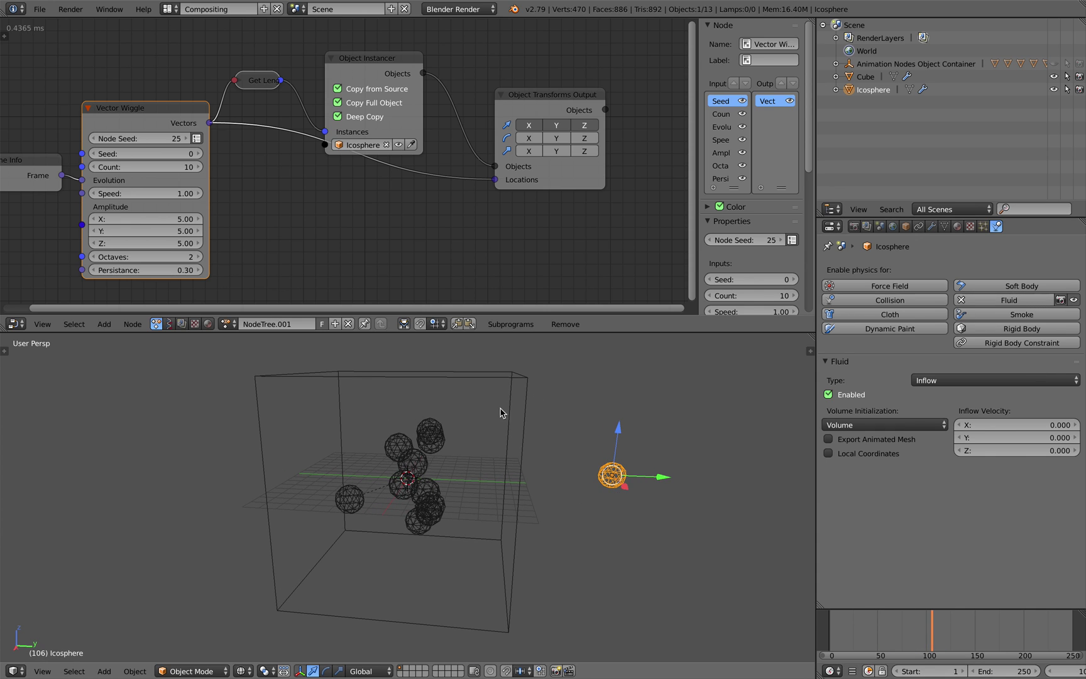
# - Collapse the node editor's sidebar to give the node tree more room
pyautogui.moveTo(506, 414); pyautogui.dragTo(516, 449, button='middle')
pyautogui.scroll(-2, 460, 262)
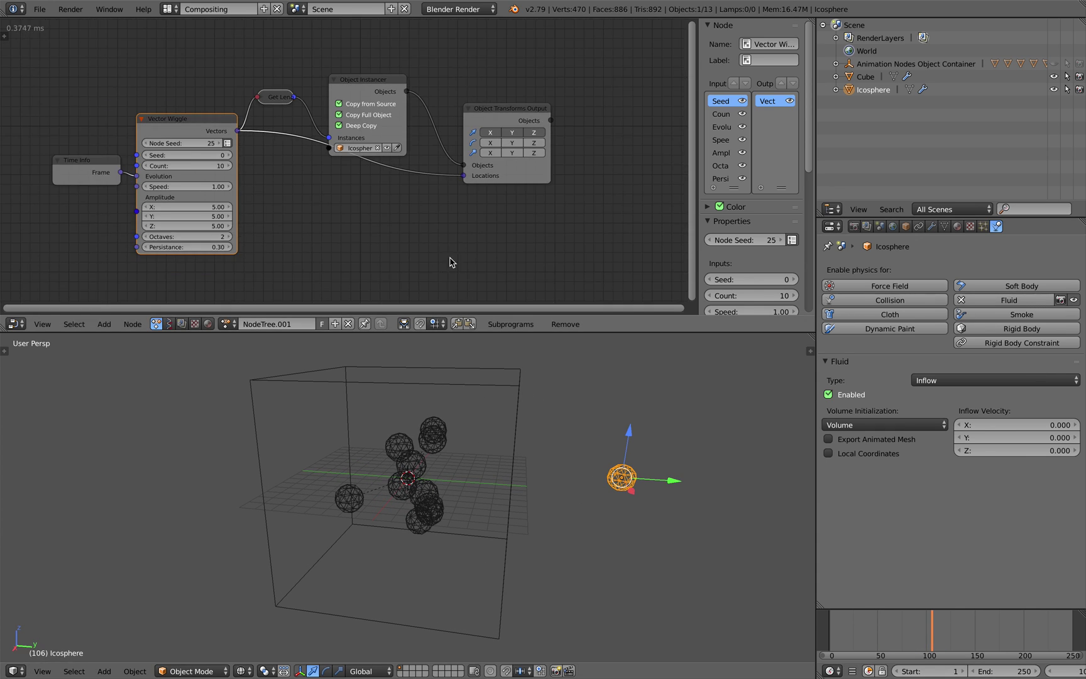
pyautogui.moveTo(697, 180); pyautogui.dragTo(791, 183)
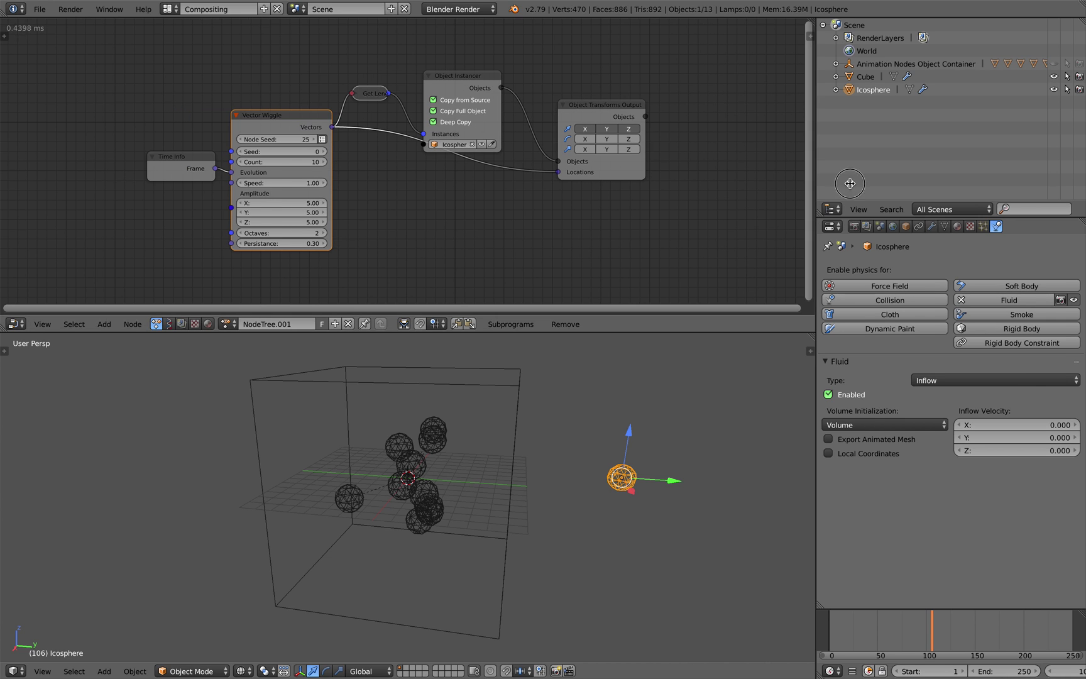
# - Select the Cube fluid domain and start baking its simulation
pyautogui.rightClick(514, 438)
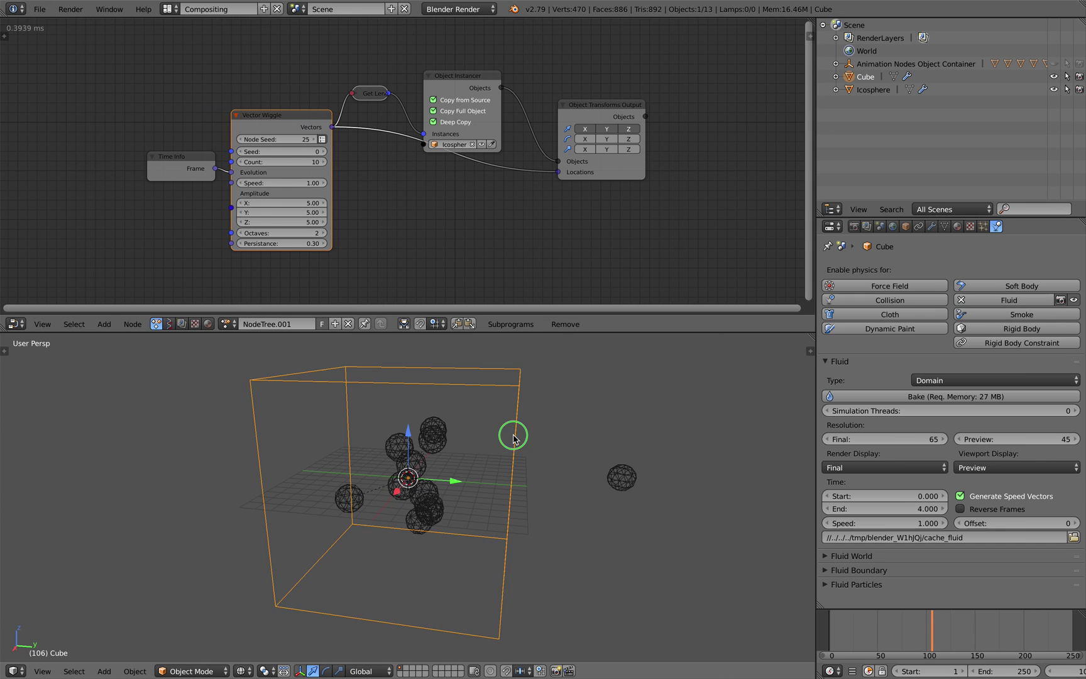
pyautogui.moveTo(515, 438); pyautogui.dragTo(489, 431, button='middle')
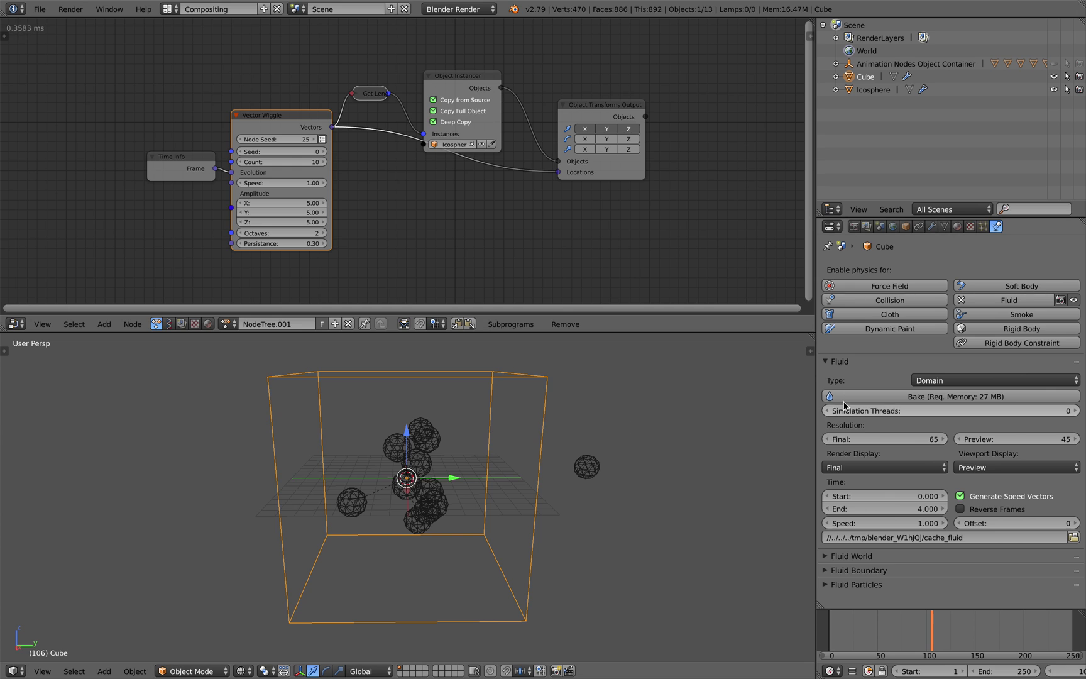
pyautogui.click(893, 396)
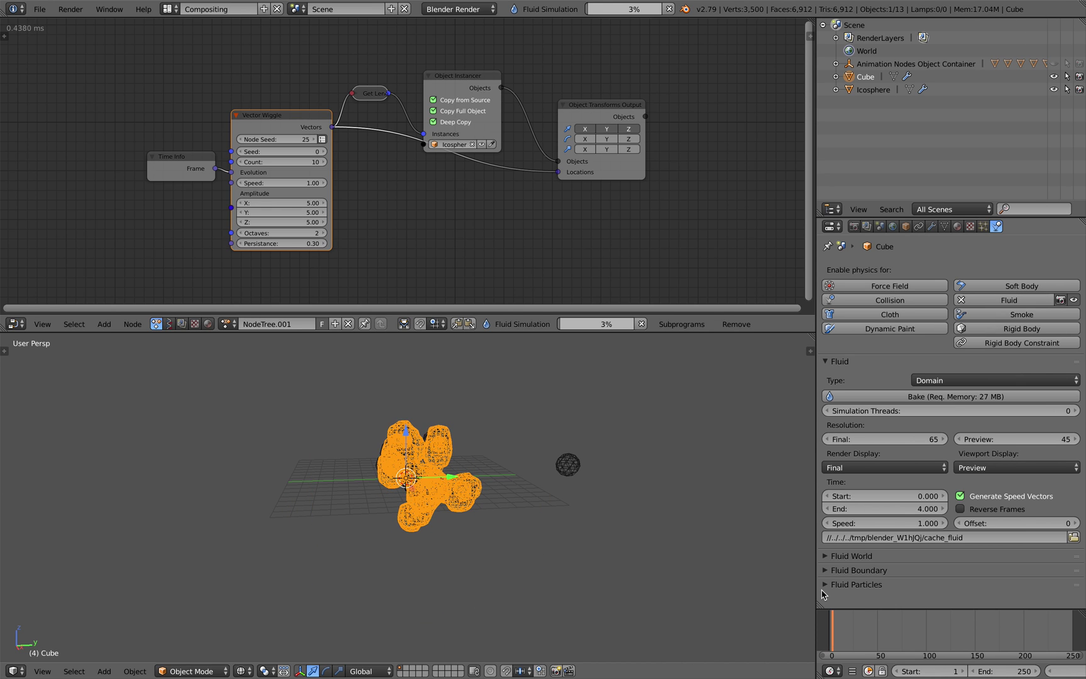
# - Switch the viewport to solid shading and scrub through the baked fluid to frame 19
pyautogui.moveTo(553, 515)
pyautogui.mouseDown(button='middle')
pyautogui.moveTo(568, 533)
pyautogui.moveTo(545, 506)
pyautogui.mouseUp(button='middle')
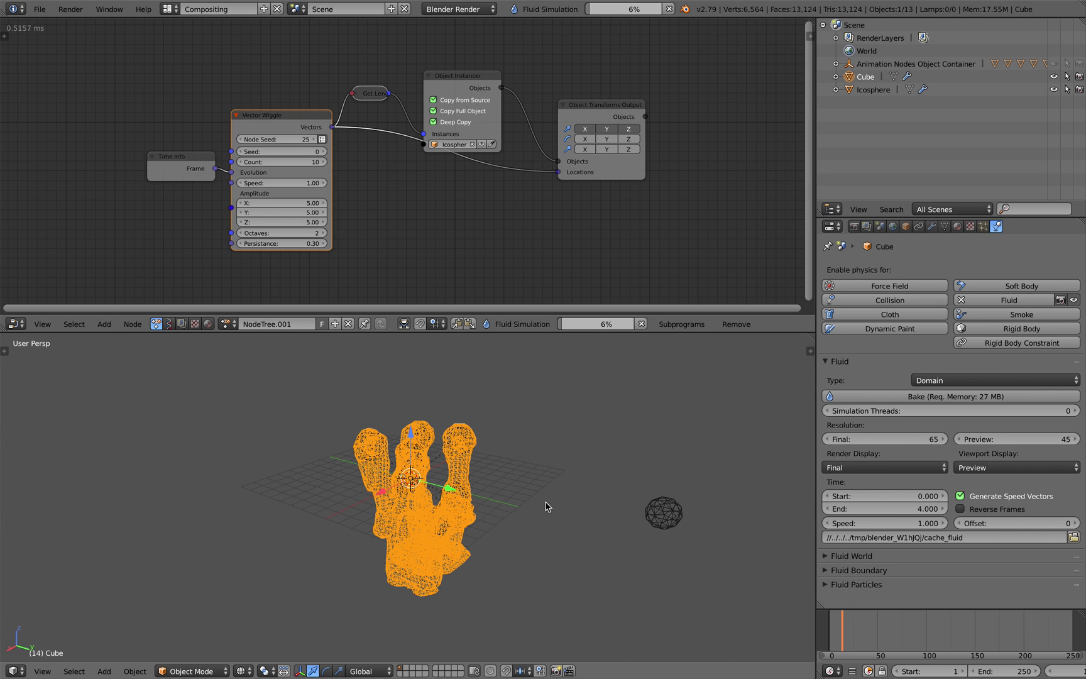
pyautogui.press('z')
pyautogui.click(546, 487)
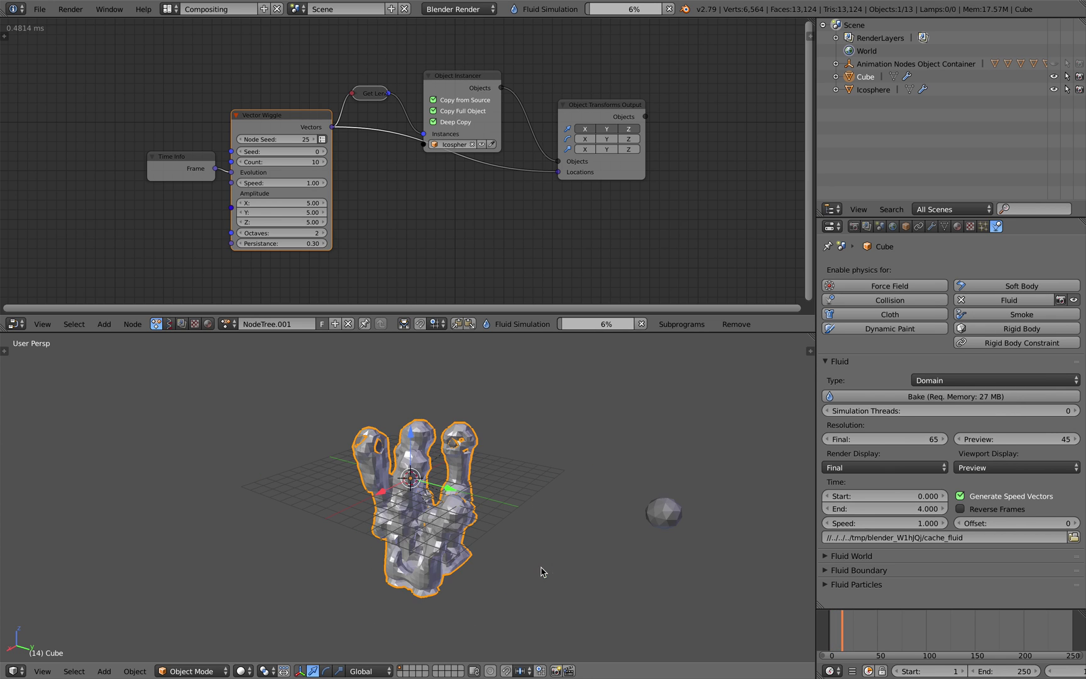
pyautogui.moveTo(545, 504); pyautogui.dragTo(793, 605, button='middle')
pyautogui.moveTo(828, 622)
pyautogui.mouseDown()
pyautogui.moveTo(856, 623)
pyautogui.moveTo(837, 622)
pyautogui.moveTo(847, 621)
pyautogui.mouseUp()
pyautogui.moveTo(355, 515); pyautogui.dragTo(554, 523, button='middle')
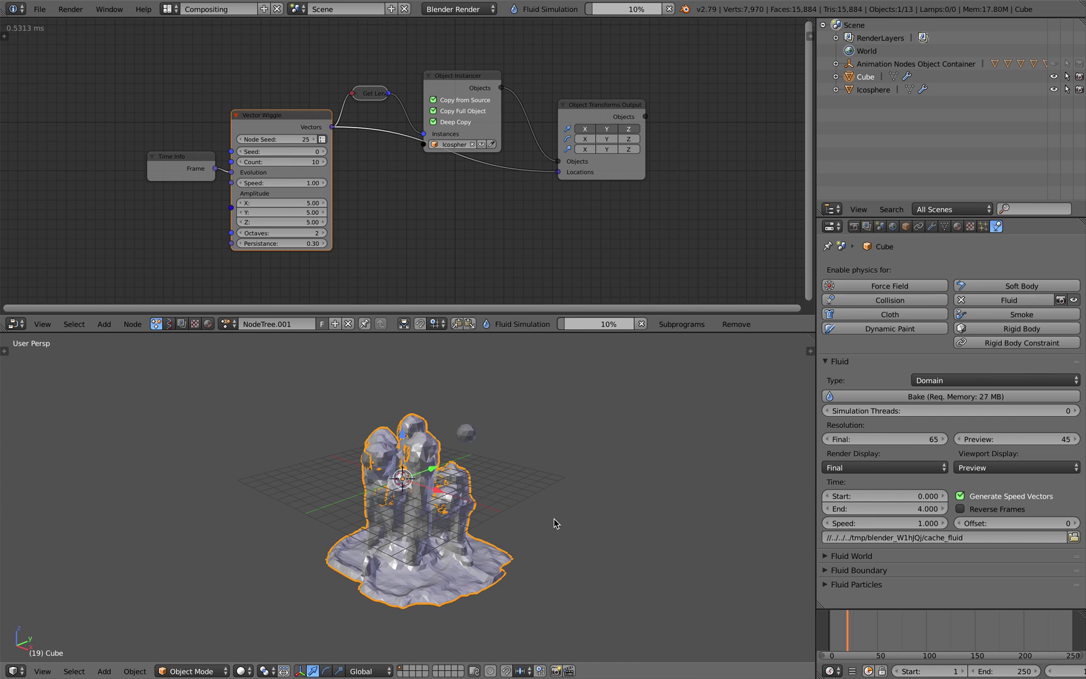
# - Widen the properties area further and scrub the baked fluid to frame 35
pyautogui.moveTo(445, 483); pyautogui.dragTo(419, 493, button='middle')
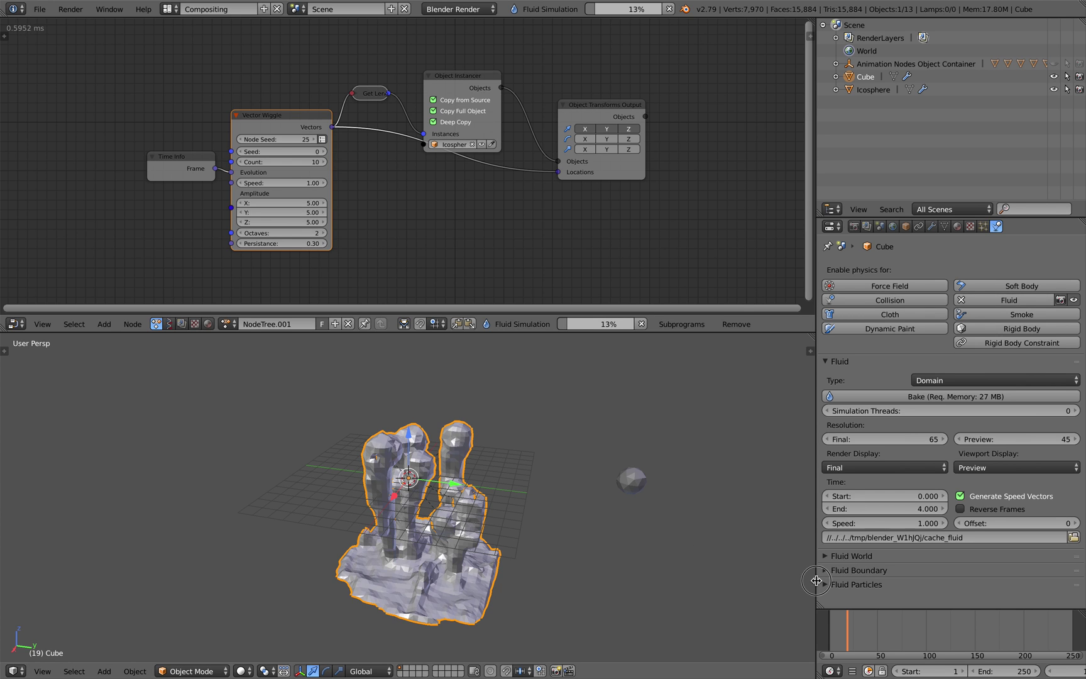
pyautogui.moveTo(816, 580); pyautogui.dragTo(753, 603)
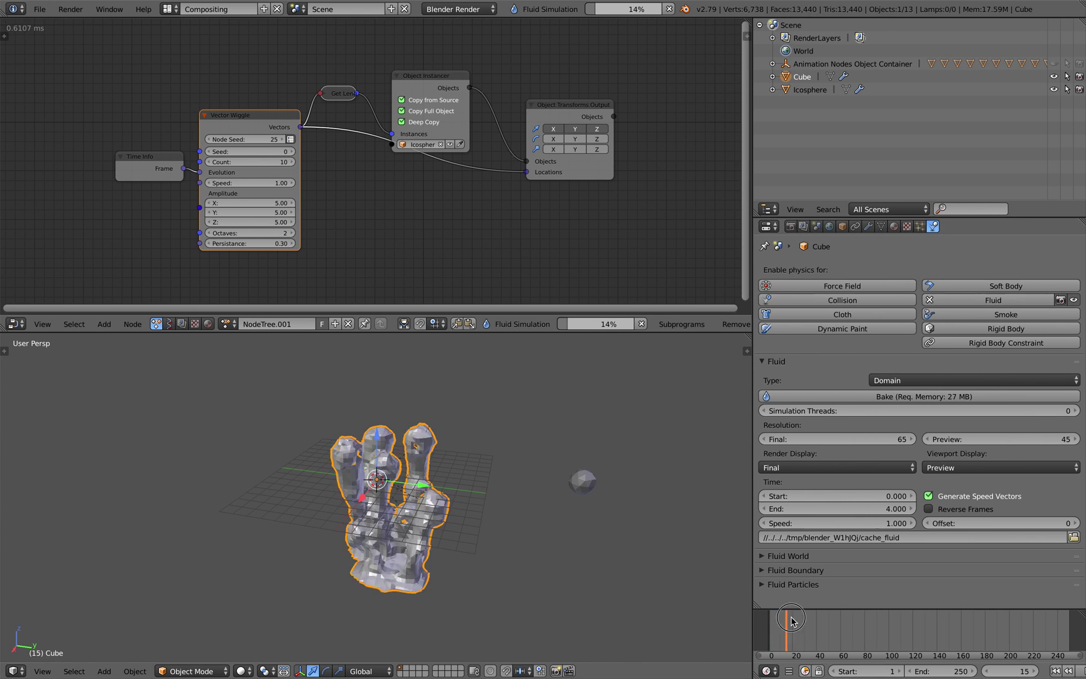
pyautogui.moveTo(809, 619)
pyautogui.mouseDown()
pyautogui.moveTo(823, 619)
pyautogui.moveTo(782, 617)
pyautogui.moveTo(812, 614)
pyautogui.mouseUp()
pyautogui.moveTo(657, 547); pyautogui.dragTo(654, 563, button='middle')
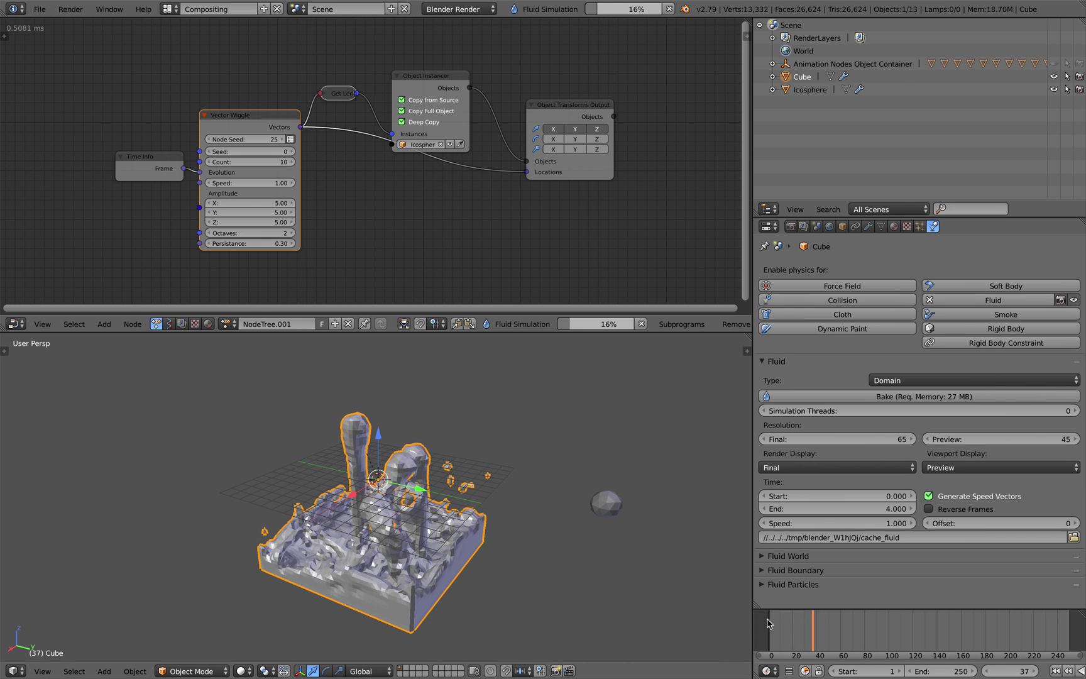
pyautogui.click(791, 624)
pyautogui.moveTo(816, 621)
pyautogui.mouseDown()
pyautogui.moveTo(829, 623)
pyautogui.moveTo(811, 624)
pyautogui.mouseUp()
pyautogui.moveTo(547, 562); pyautogui.dragTo(574, 544, button='middle')
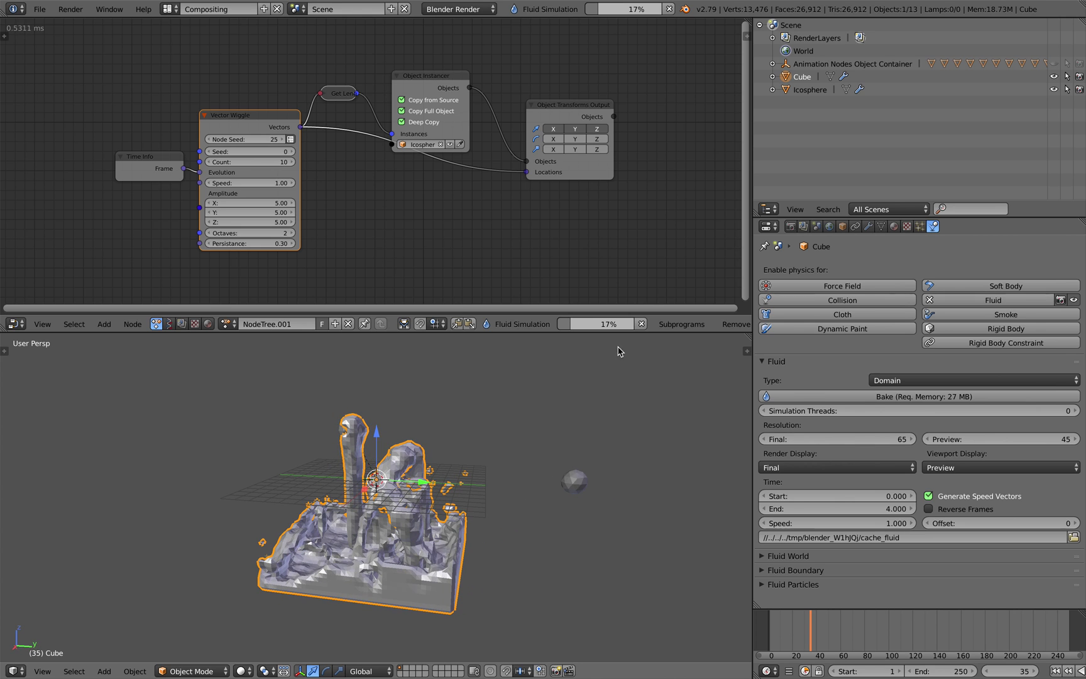
# - Stop the running bake and set the fluid domain's Viewport Display to Final
pyautogui.moveTo(620, 348); pyautogui.dragTo(376, 390, button='middle')
pyautogui.moveTo(426, 489); pyautogui.dragTo(402, 479, button='middle')
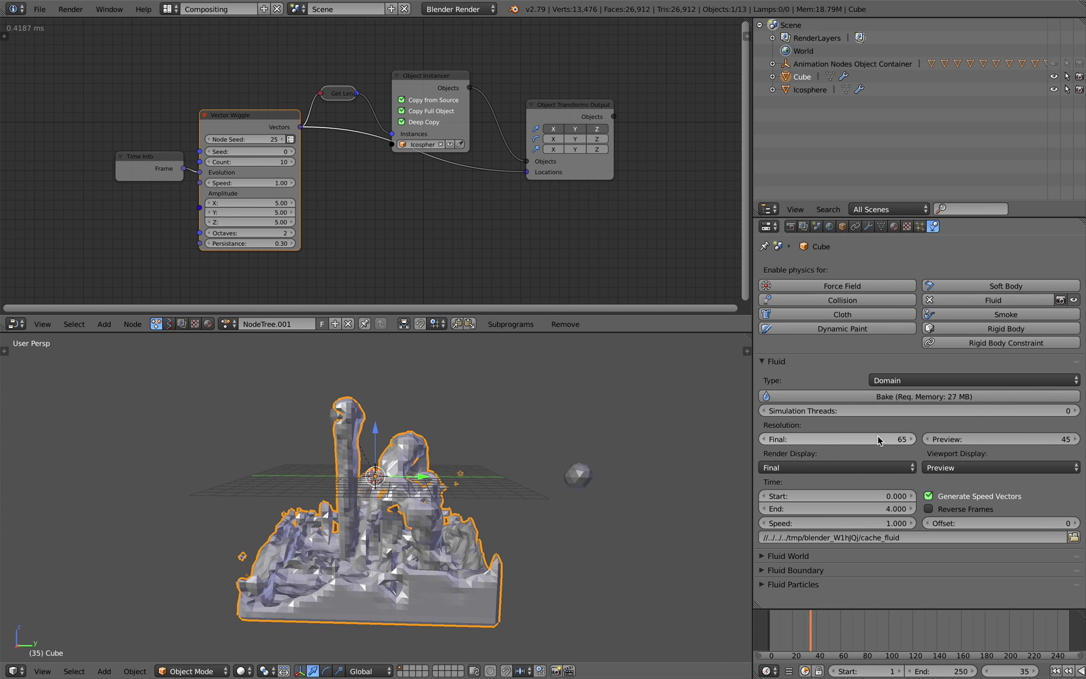
pyautogui.click(999, 467)
pyautogui.click(981, 440)
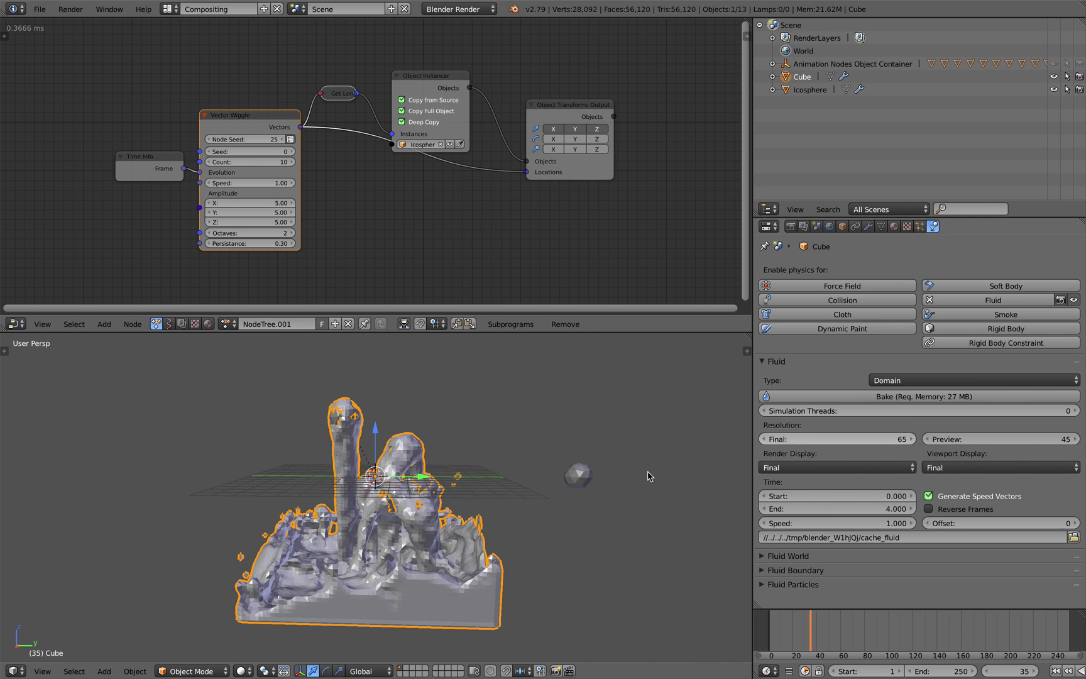
# - Scrub to frame 25 and examine the final-resolution fluid mesh from several sides
pyautogui.moveTo(619, 478); pyautogui.dragTo(465, 492, button='middle')
pyautogui.moveTo(779, 623)
pyautogui.mouseDown()
pyautogui.moveTo(816, 623)
pyautogui.moveTo(798, 623)
pyautogui.mouseUp()
pyautogui.moveTo(568, 561); pyautogui.dragTo(433, 488, button='middle')
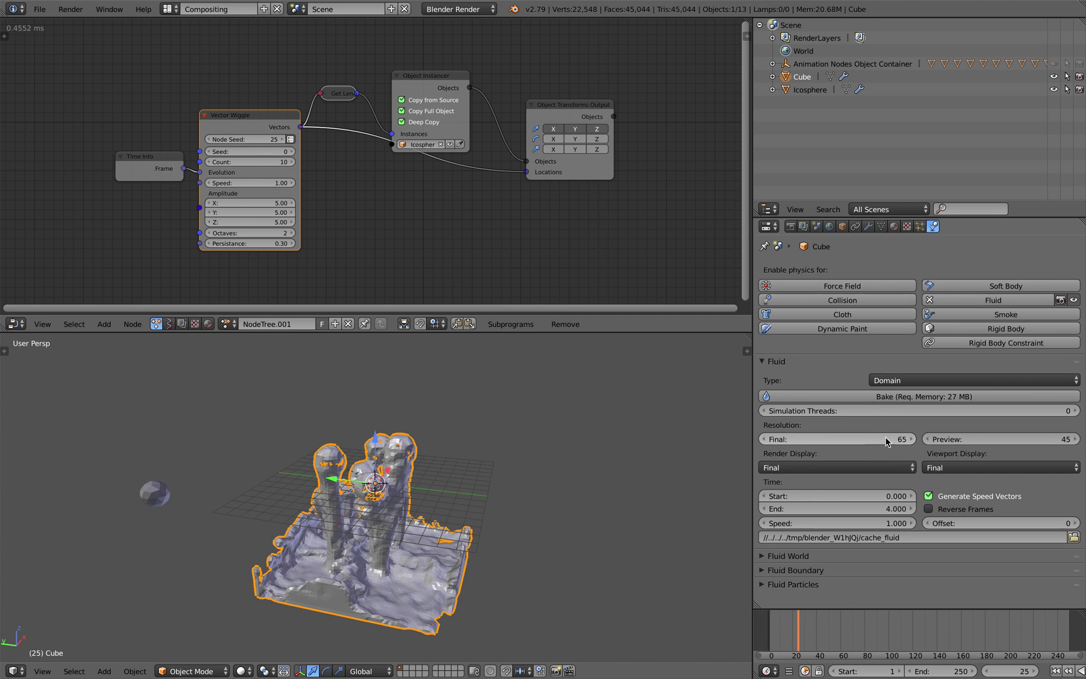
pyautogui.moveTo(475, 422); pyautogui.dragTo(444, 417, button='middle')
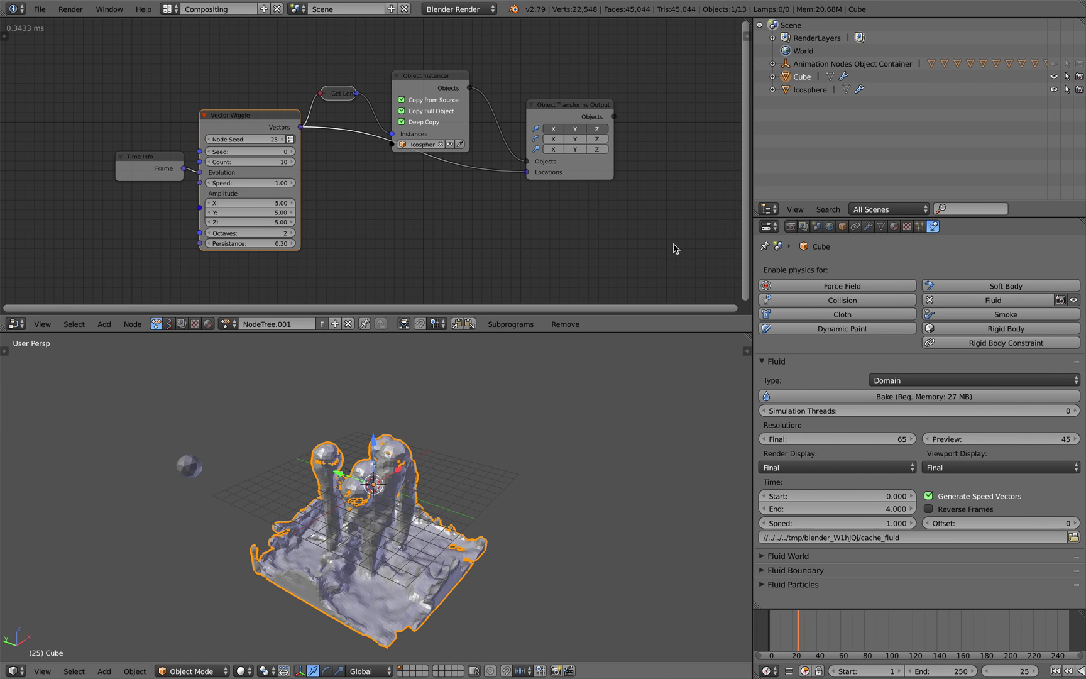
pyautogui.moveTo(458, 503); pyautogui.dragTo(428, 491, button='middle')
pyautogui.moveTo(371, 458); pyautogui.dragTo(341, 453, button='middle')
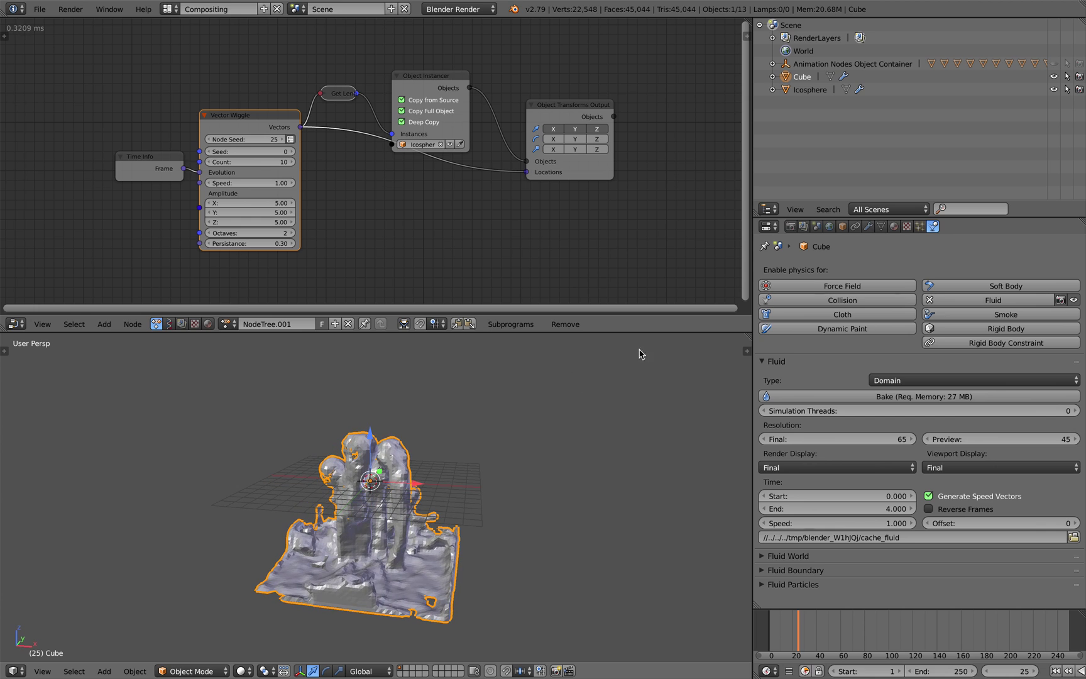
# - Set the scene's Z gravity to 0.00 and save over the existing file
pyautogui.click(830, 226)
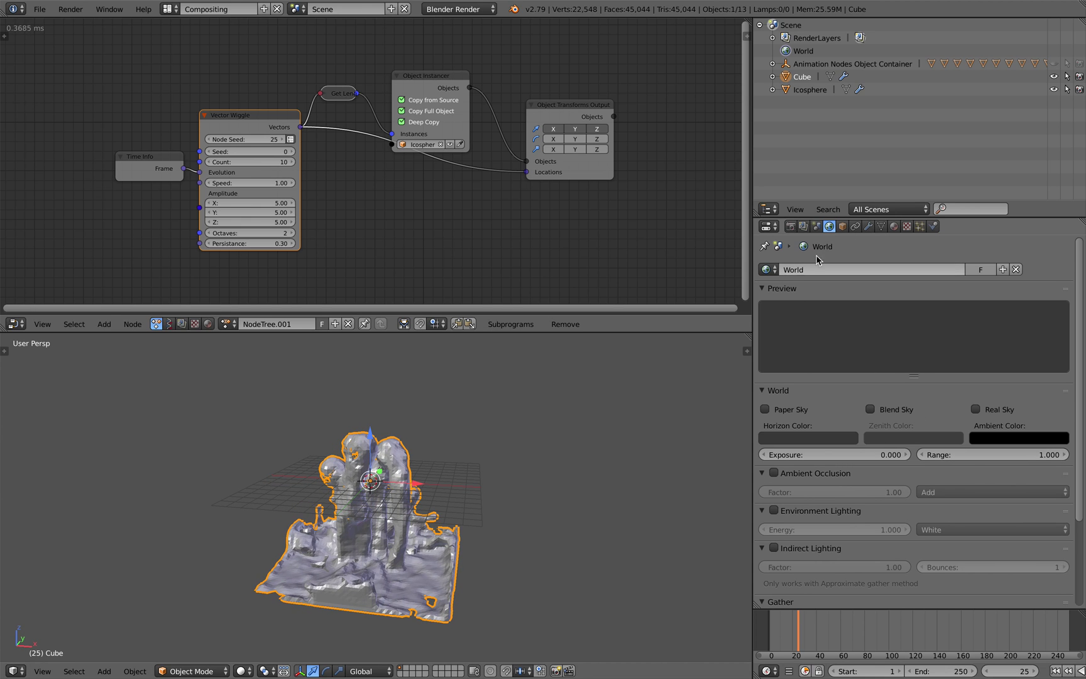
pyautogui.click(817, 226)
pyautogui.scroll(-4, 1055, 450)
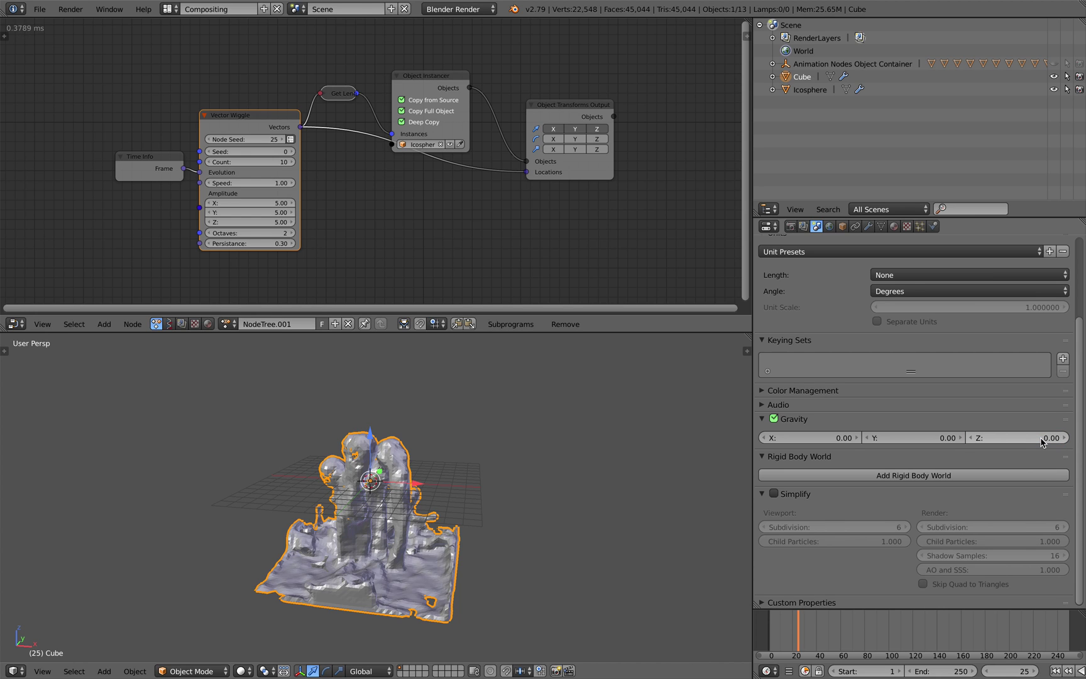
pyautogui.hotkey('ctrl', 's')
pyautogui.click(481, 461)
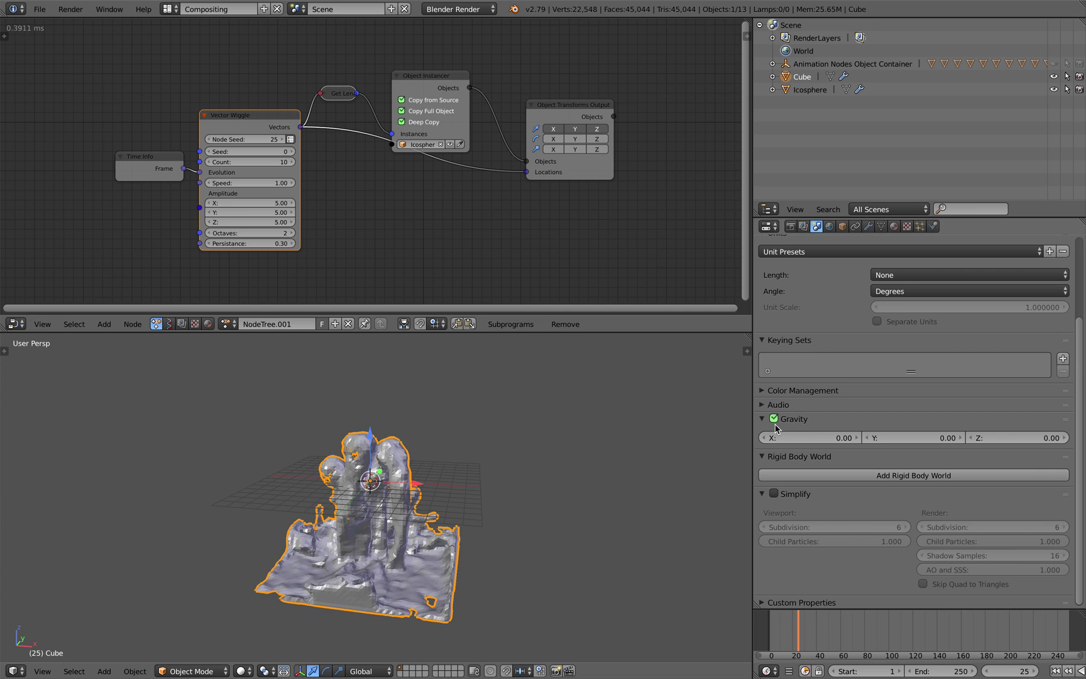
pyautogui.hotkey('ctrl', 's')
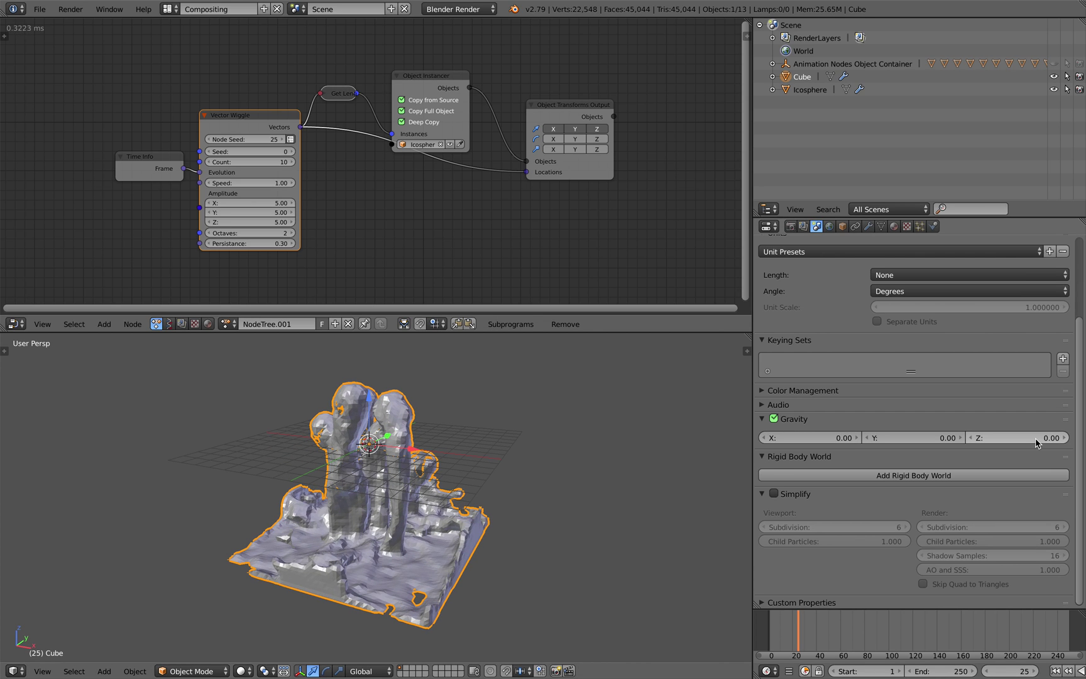
# - Rebake the Cube domain's fluid simulation and expand the Animation Nodes Object Container in the outliner
pyautogui.moveTo(480, 490); pyautogui.dragTo(474, 492, button='middle')
pyautogui.click(934, 226)
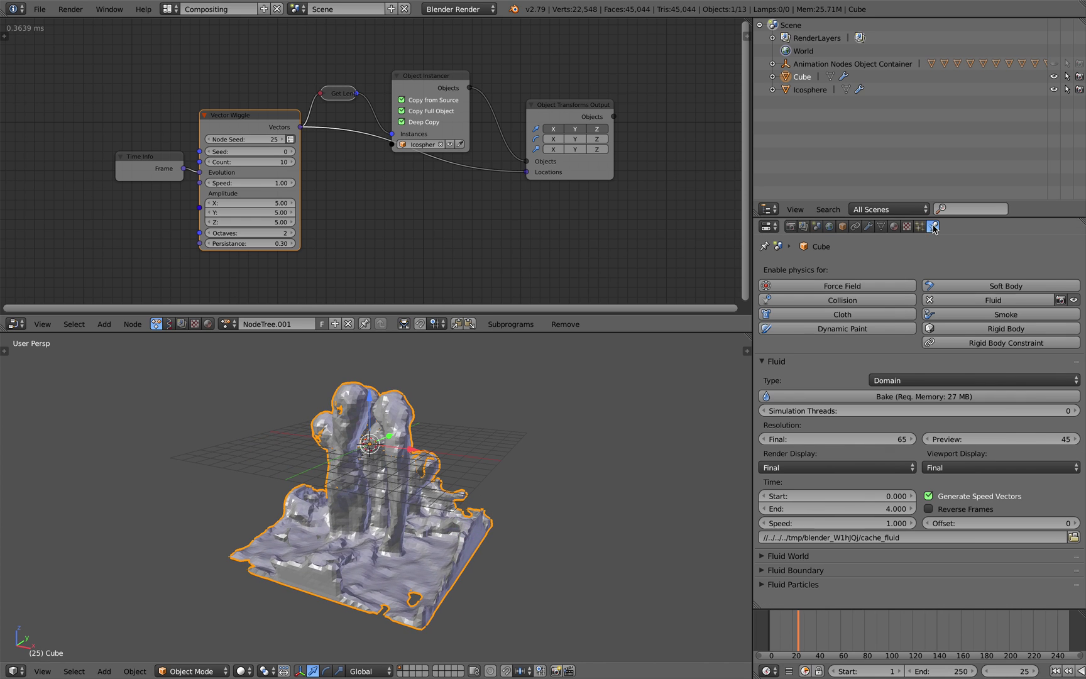
pyautogui.click(842, 397)
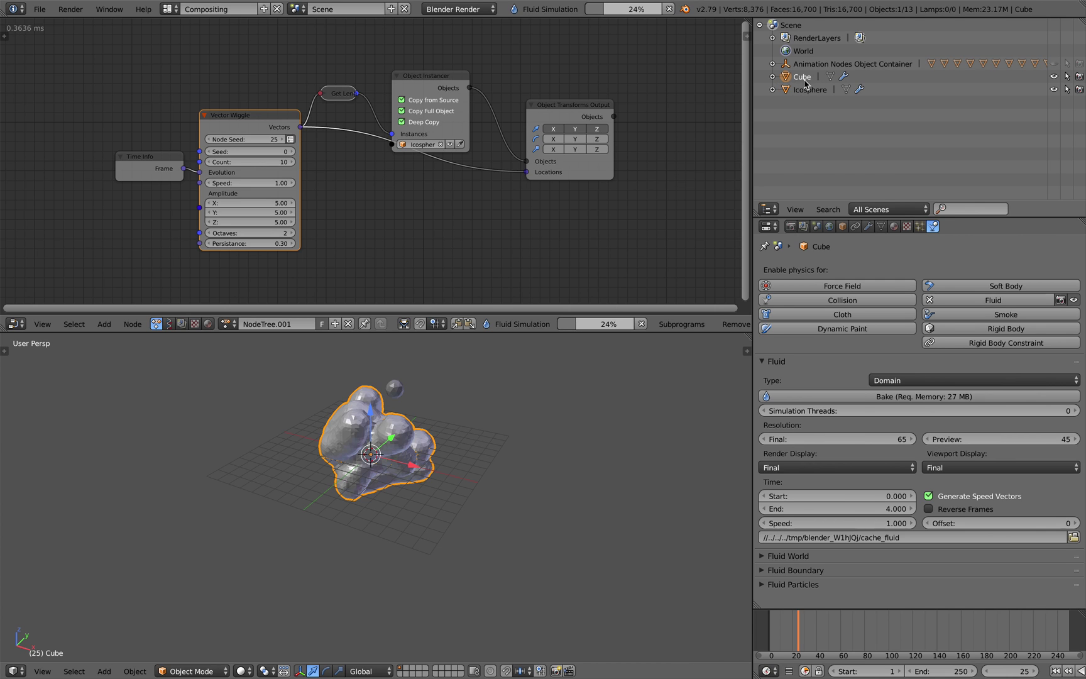
pyautogui.click(772, 63)
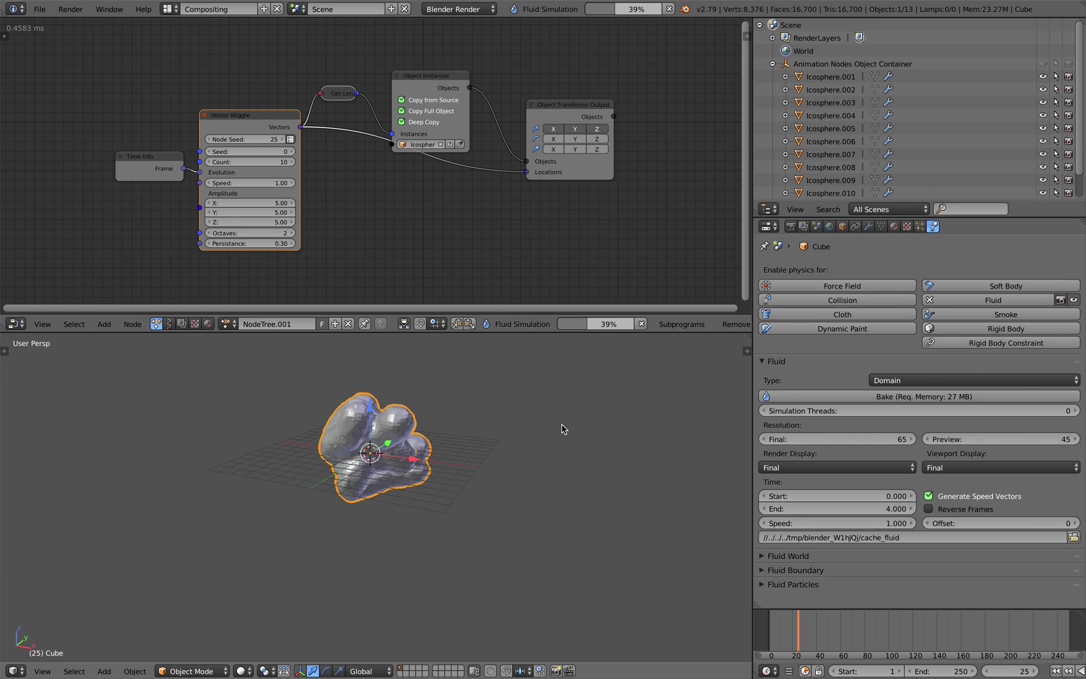
# - Scrub through the fluid bake up to frame 194 and examine the mesh from several sides, leaving the Cube domain selected
pyautogui.moveTo(542, 331); pyautogui.dragTo(541, 297)
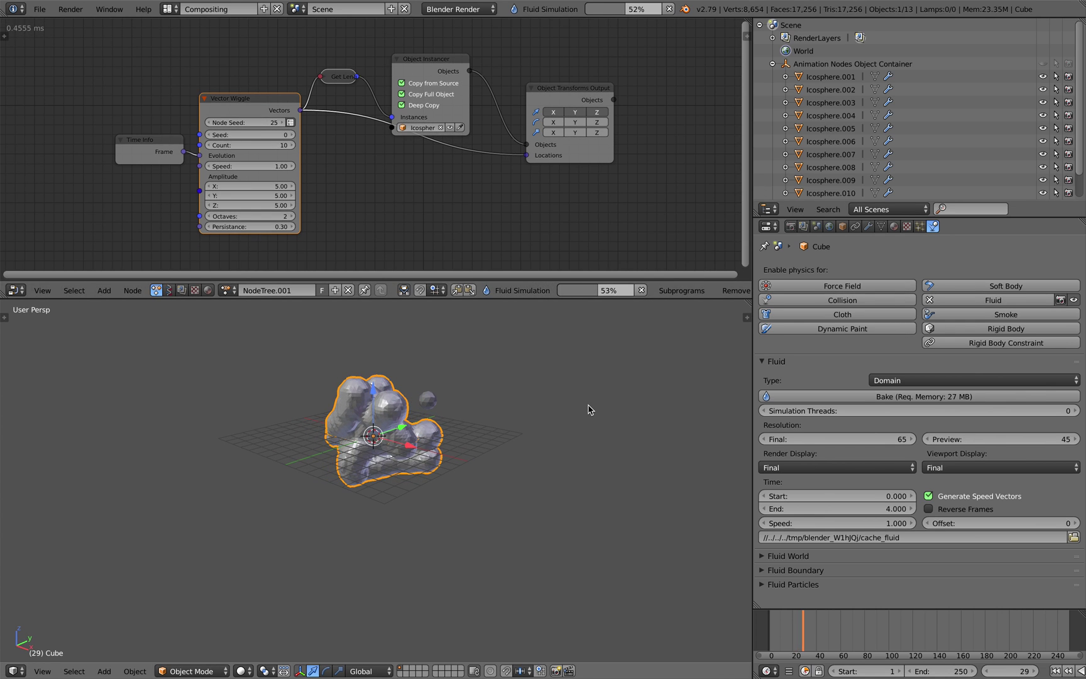
pyautogui.moveTo(589, 409); pyautogui.dragTo(519, 416, button='middle')
pyautogui.rightClick(591, 445)
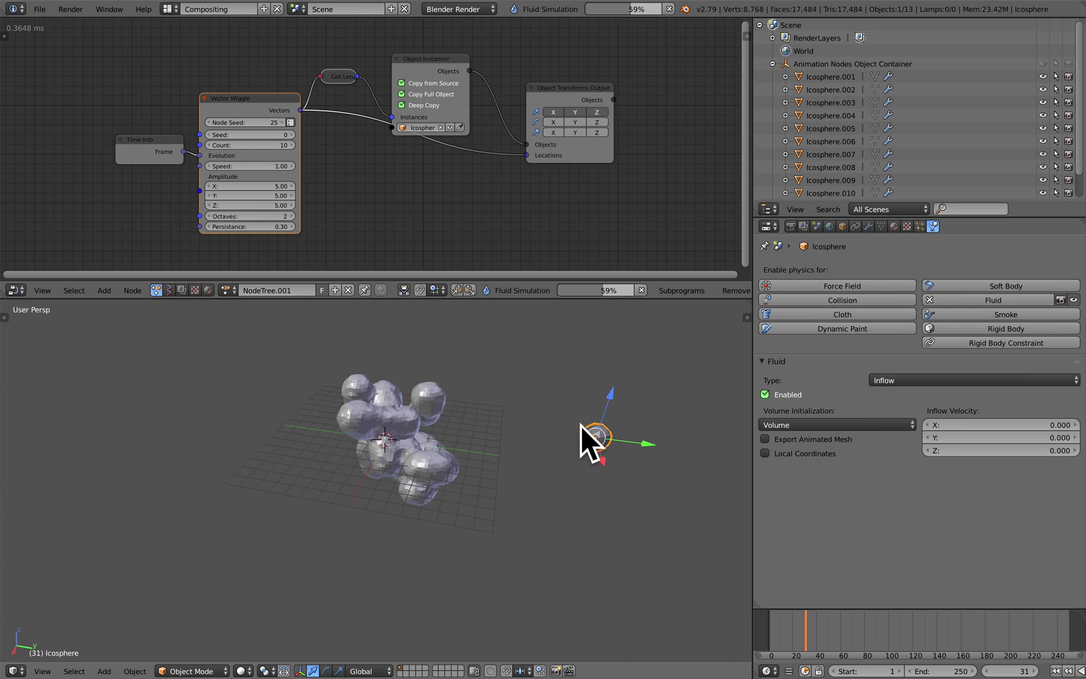
pyautogui.moveTo(582, 430); pyautogui.dragTo(631, 492, button='middle')
pyautogui.moveTo(777, 632); pyautogui.dragTo(970, 654)
pyautogui.moveTo(563, 547); pyautogui.dragTo(548, 563, button='middle')
pyautogui.moveTo(770, 629); pyautogui.dragTo(931, 638)
pyautogui.moveTo(359, 473); pyautogui.dragTo(489, 471, button='middle')
pyautogui.moveTo(767, 633); pyautogui.dragTo(1002, 641)
pyautogui.moveTo(579, 566); pyautogui.dragTo(421, 547, button='middle')
pyautogui.rightClick(429, 470)
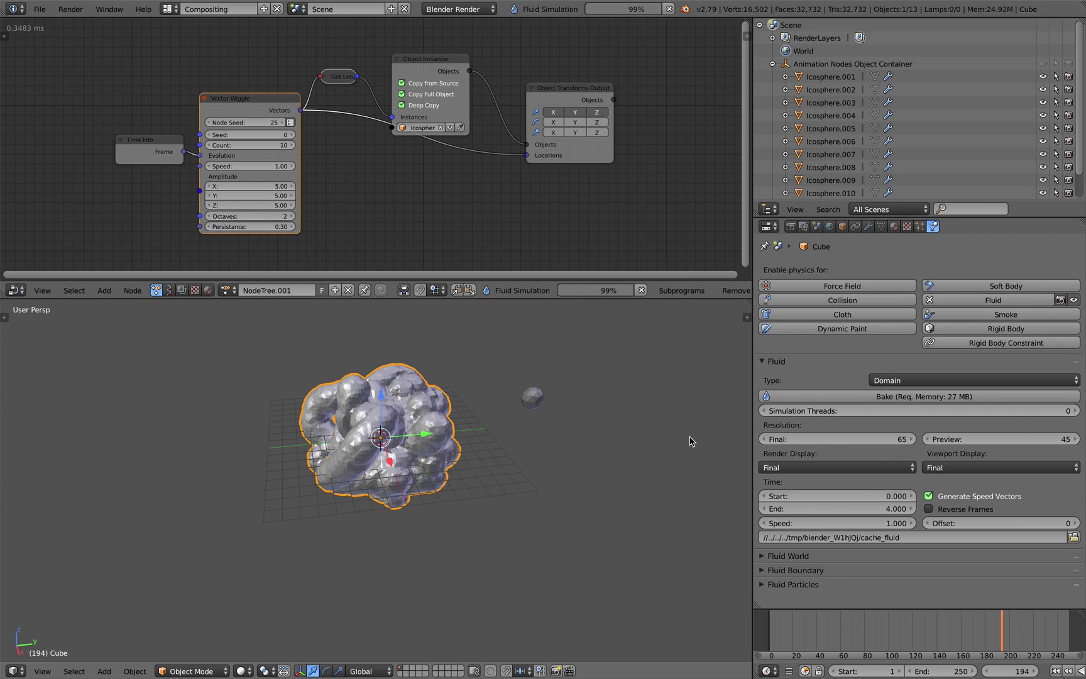
pyautogui.moveTo(549, 382); pyautogui.dragTo(556, 378, button='middle')
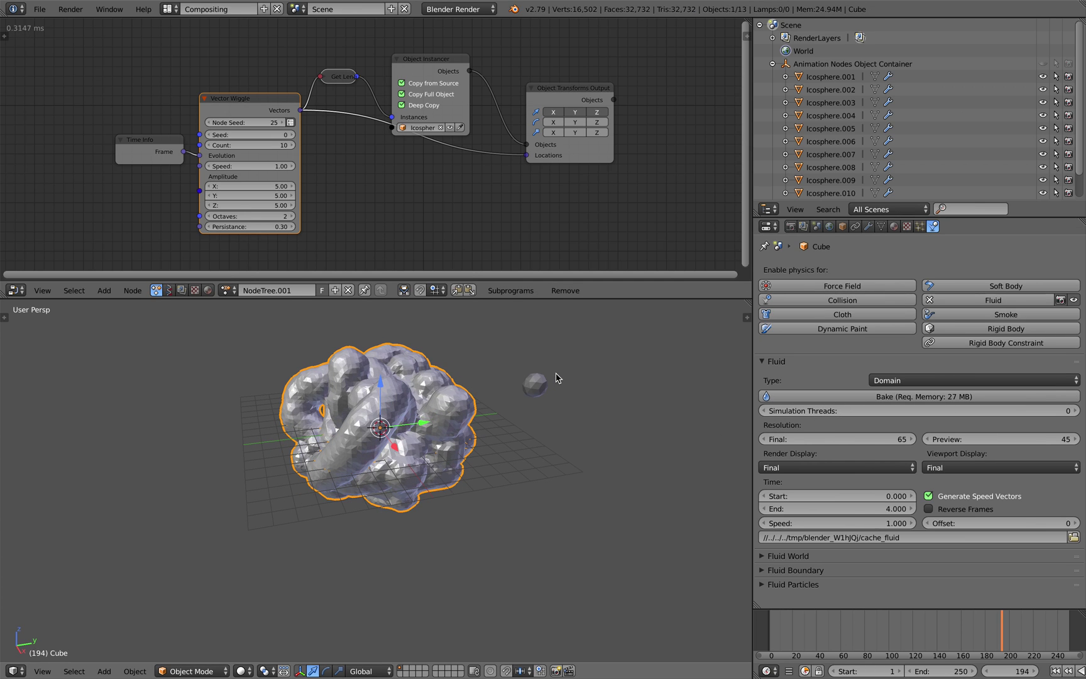
# - Enable X, Y and Z scale on the Object Transforms Output node, set all three to 0.10, and rebake the fluid
pyautogui.click(561, 133)
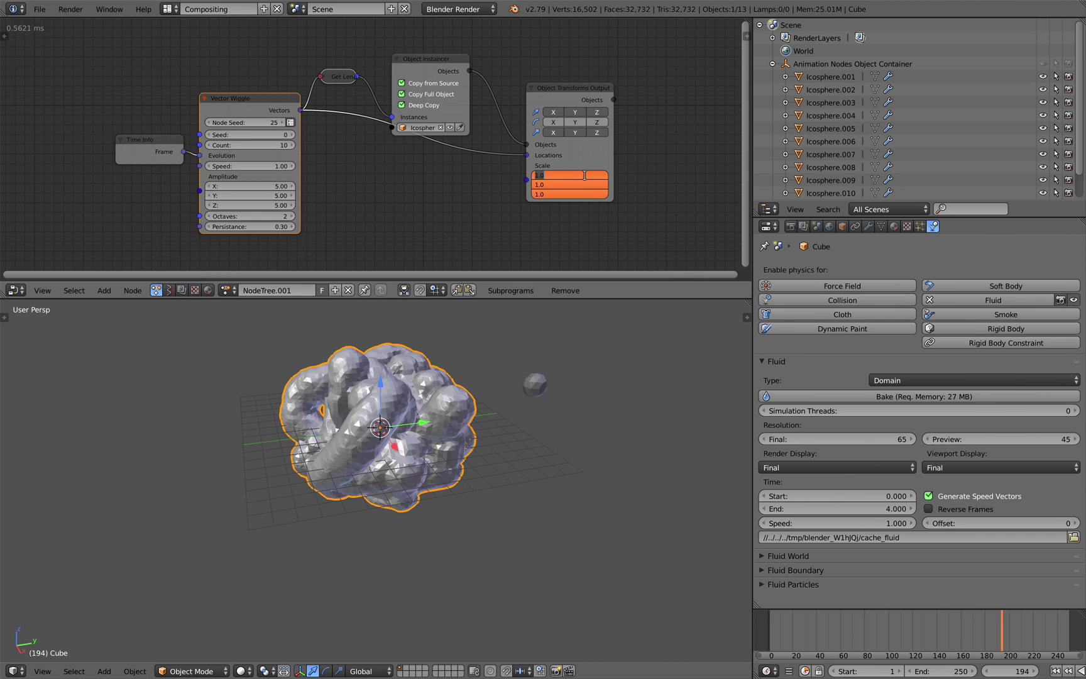
pyautogui.moveTo(586, 179); pyautogui.dragTo(584, 176)
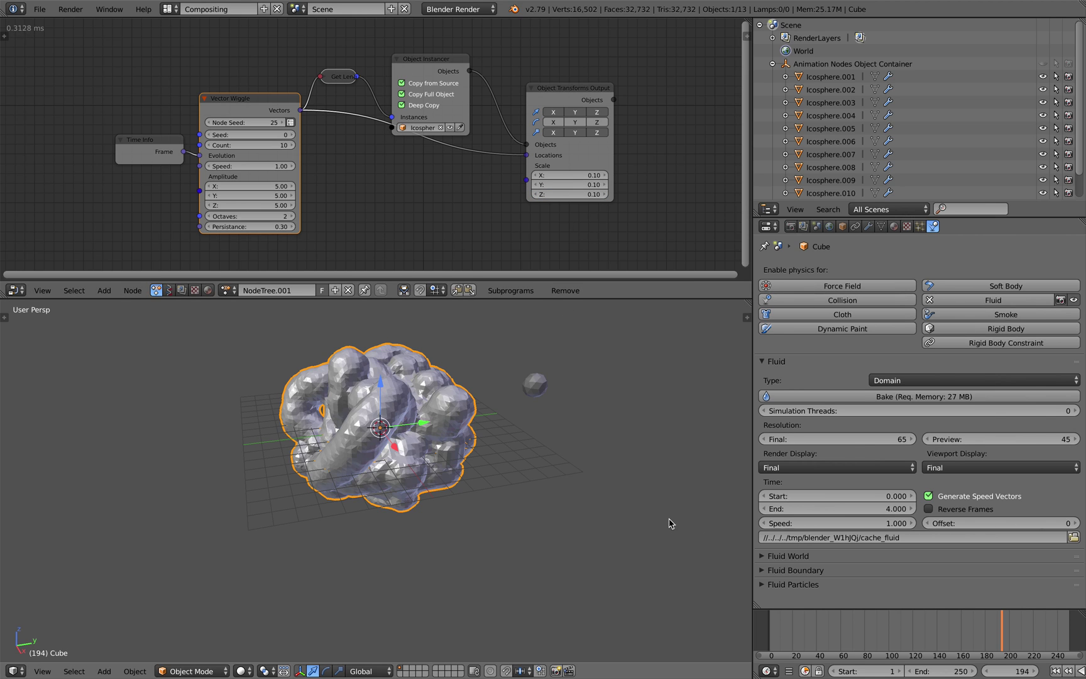
pyautogui.click(787, 396)
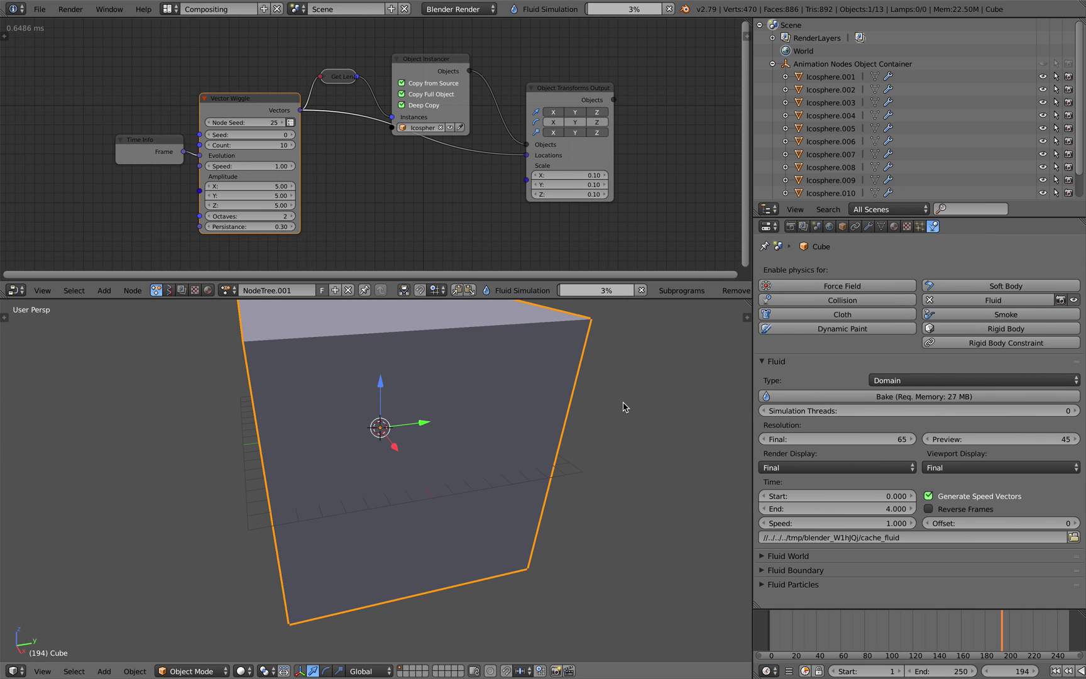
# - Scrub between frames 0 and 157 of the new bake and examine the thin fluid strands from several angles
pyautogui.moveTo(773, 622); pyautogui.dragTo(859, 650)
pyautogui.click(776, 627)
pyautogui.moveTo(609, 537); pyautogui.dragTo(527, 533, button='middle')
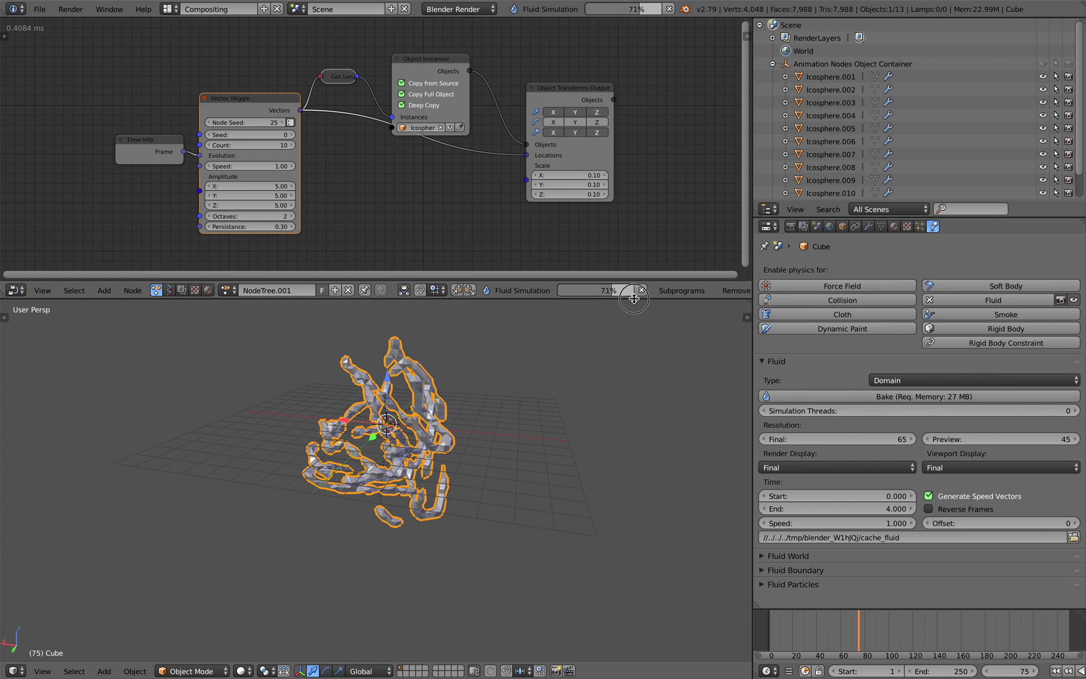
pyautogui.moveTo(633, 299); pyautogui.dragTo(629, 252)
pyautogui.click(801, 619)
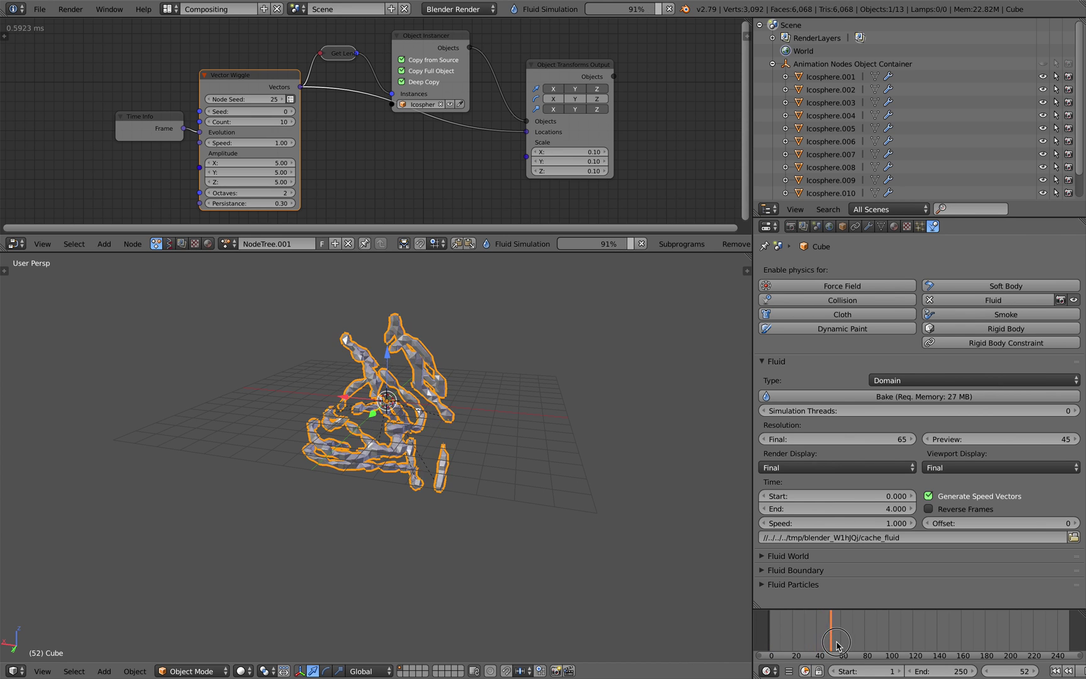
pyautogui.moveTo(890, 628); pyautogui.dragTo(958, 619)
pyautogui.moveTo(512, 514); pyautogui.dragTo(330, 514, button='middle')
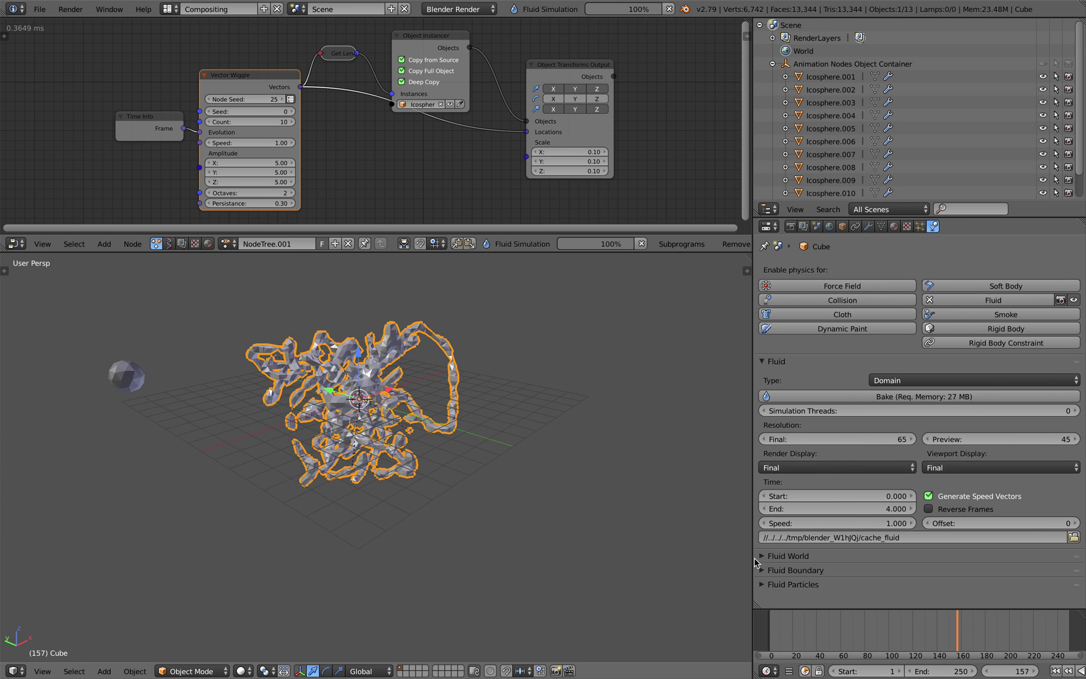
pyautogui.moveTo(769, 624); pyautogui.dragTo(900, 627)
pyautogui.moveTo(401, 253); pyautogui.dragTo(401, 219)
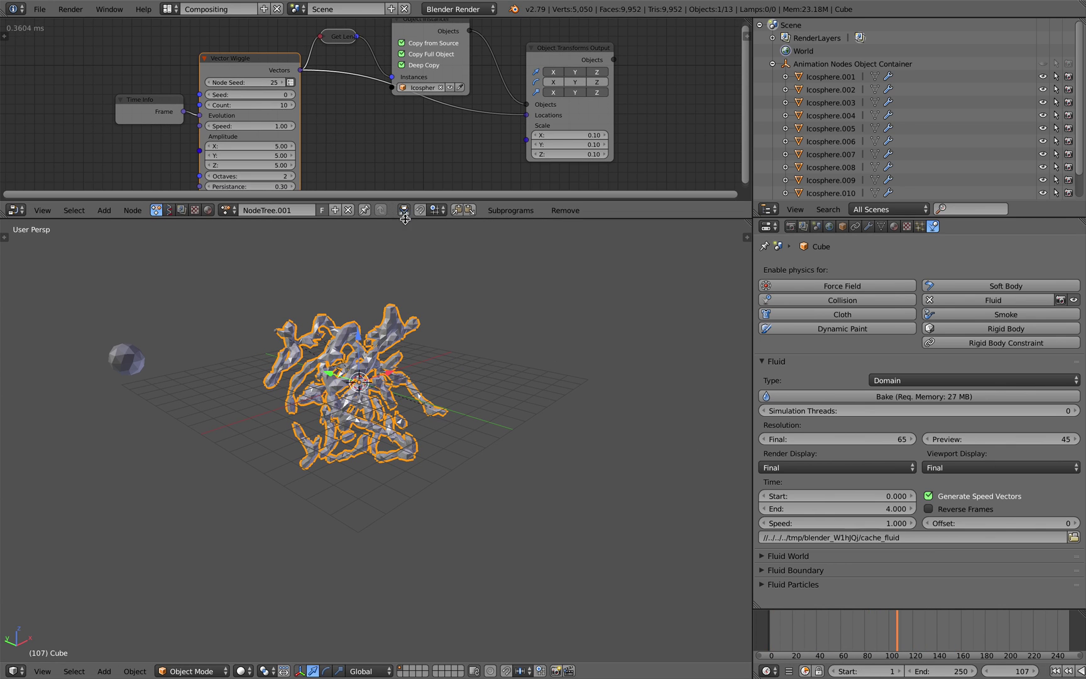
pyautogui.scroll(1, 405, 286)
pyautogui.keyDown('shift'); pyautogui.moveTo(409, 301); pyautogui.dragTo(446, 344, button='middle'); pyautogui.keyUp('shift')
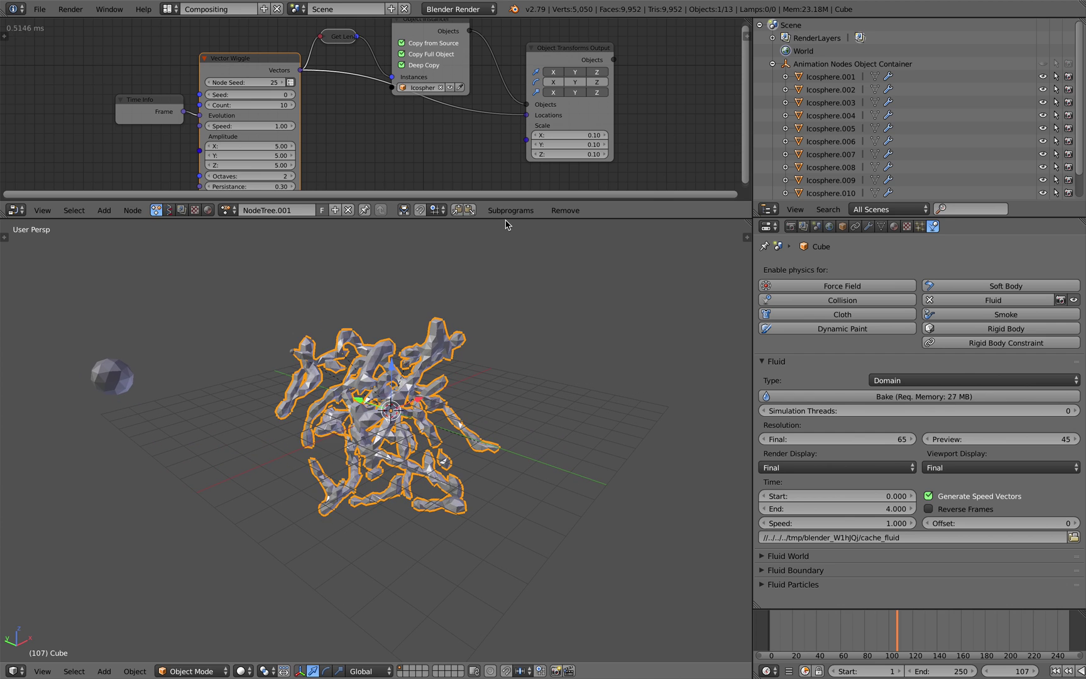
# - Inspect the thin strands around frame 107 from the opposite side and save over the existing file
pyautogui.moveTo(507, 220); pyautogui.dragTo(507, 252)
pyautogui.click(808, 622)
pyautogui.moveTo(808, 622); pyautogui.dragTo(902, 623)
pyautogui.moveTo(301, 459); pyautogui.dragTo(546, 471, button='middle')
pyautogui.moveTo(810, 626); pyautogui.dragTo(897, 619)
pyautogui.moveTo(461, 397); pyautogui.dragTo(541, 434, button='middle')
pyautogui.hotkey('ctrl', 's')
pyautogui.click(458, 432)
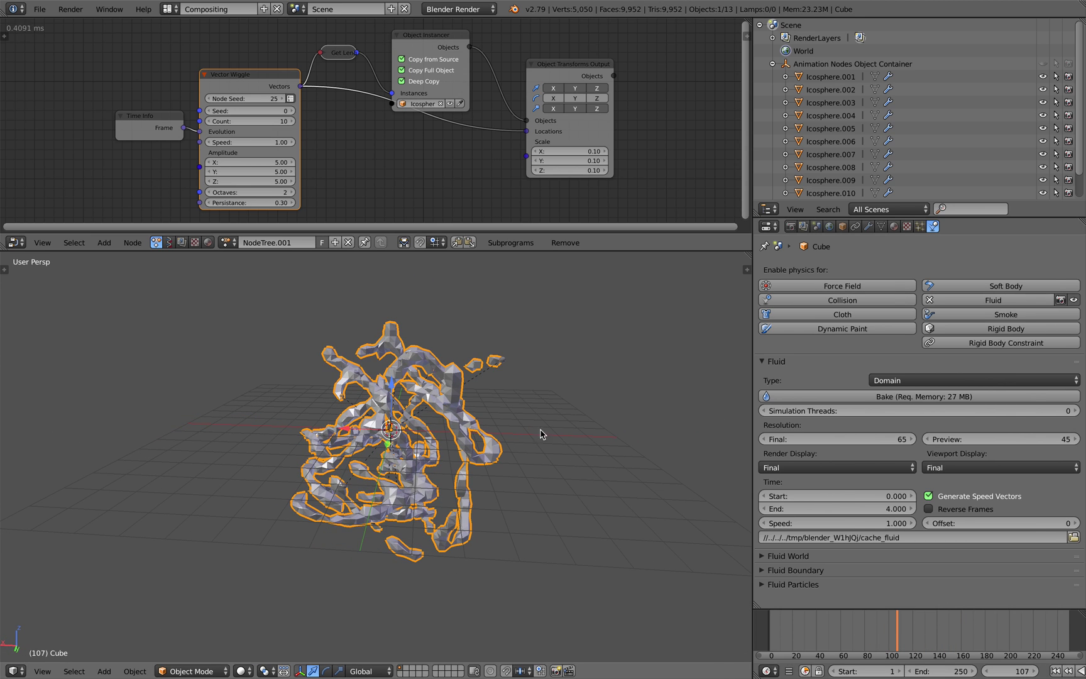
# - Set the fluid domain's Final resolution to 150 and start the bake
pyautogui.click(792, 439)
pyautogui.write('150')
pyautogui.press('Return')
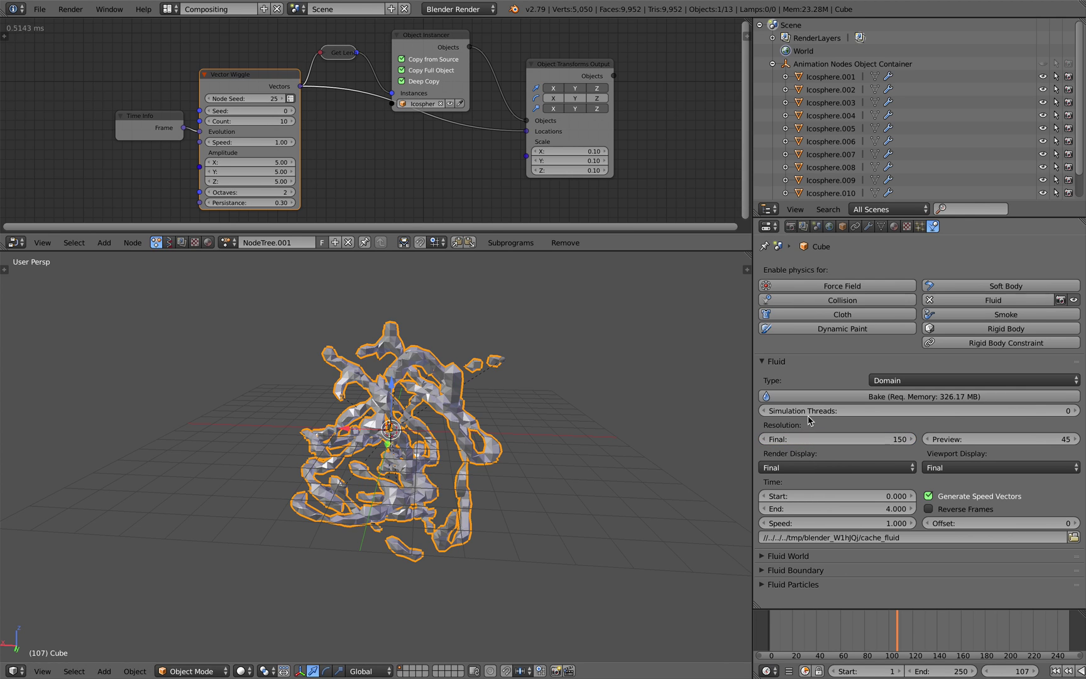
pyautogui.click(810, 396)
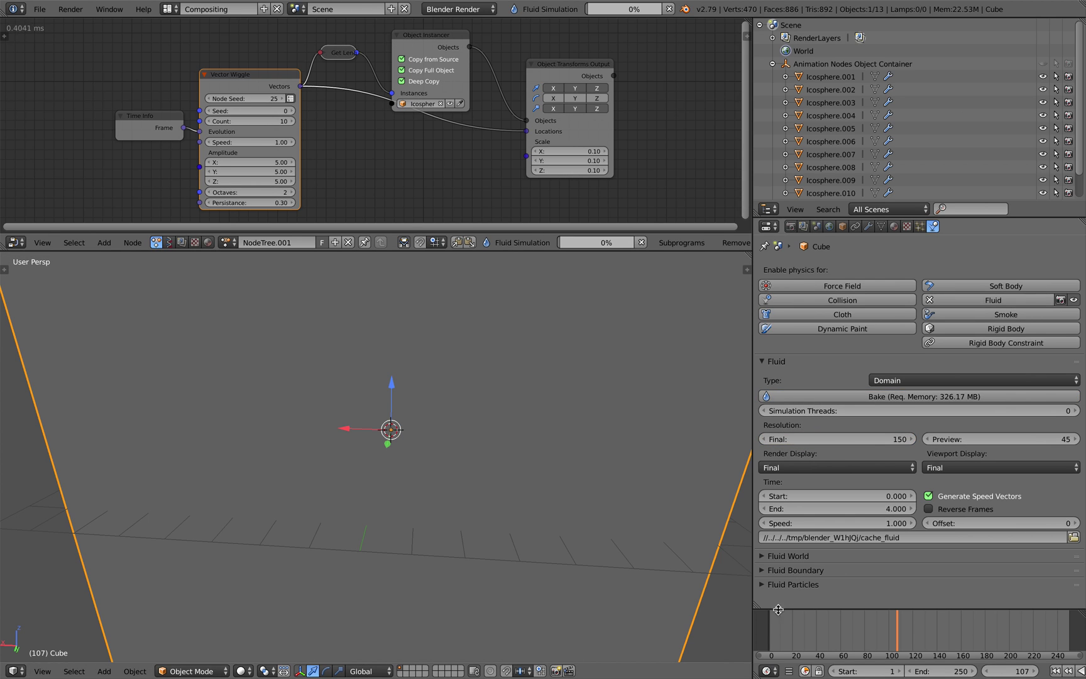
# - Examine the higher-resolution strands up to frame 51 and move the Time Info node farther from the Vector Wiggle node
pyautogui.click(774, 625)
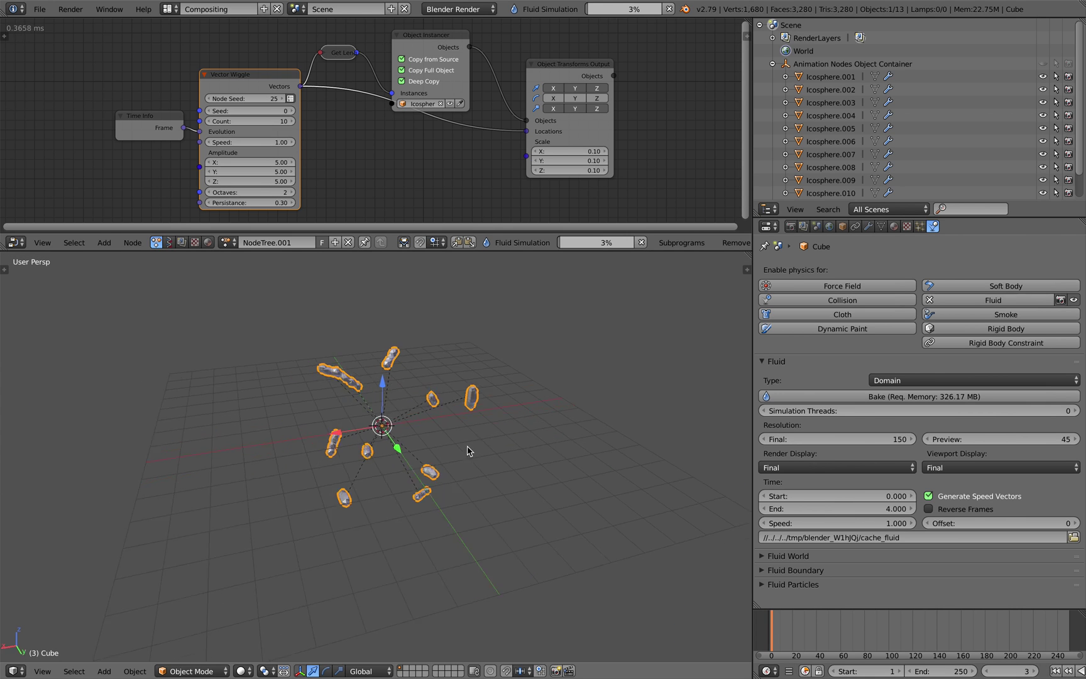
pyautogui.moveTo(468, 451); pyautogui.dragTo(473, 449, button='middle')
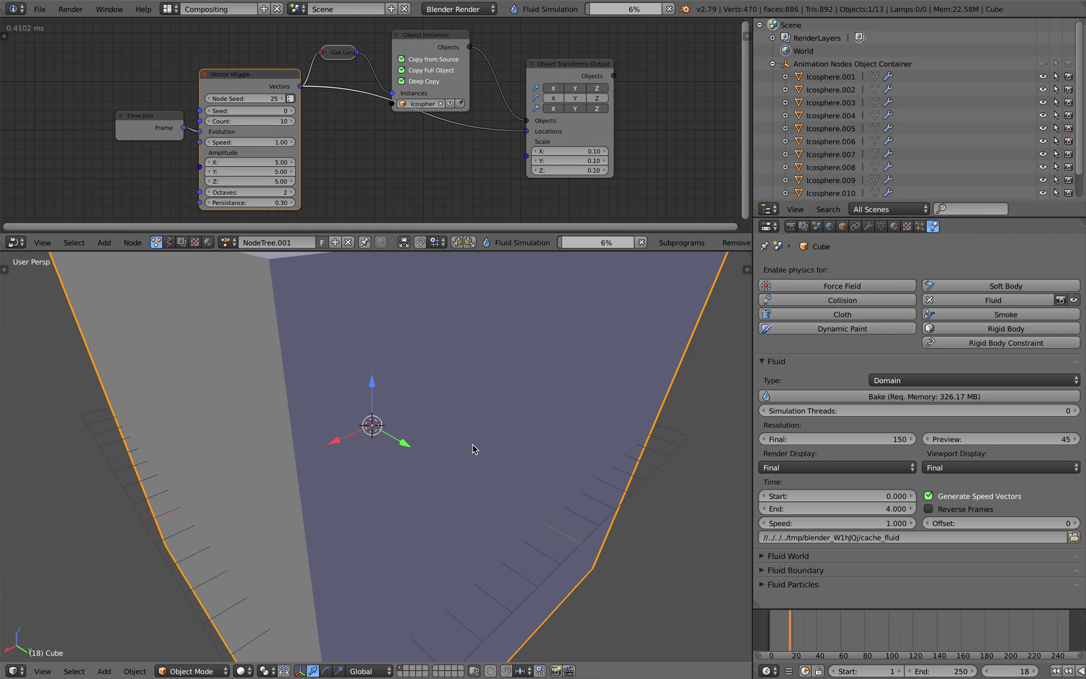
pyautogui.moveTo(473, 449); pyautogui.dragTo(516, 428, button='middle')
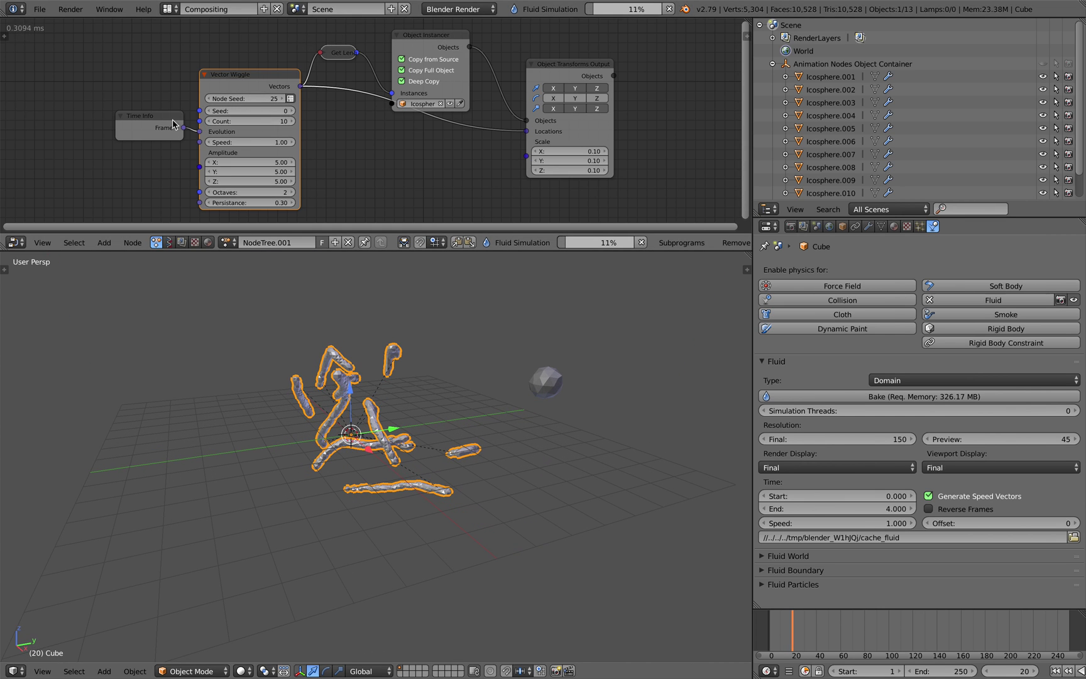
pyautogui.moveTo(168, 124); pyautogui.dragTo(133, 123)
pyautogui.scroll(1, 210, 92)
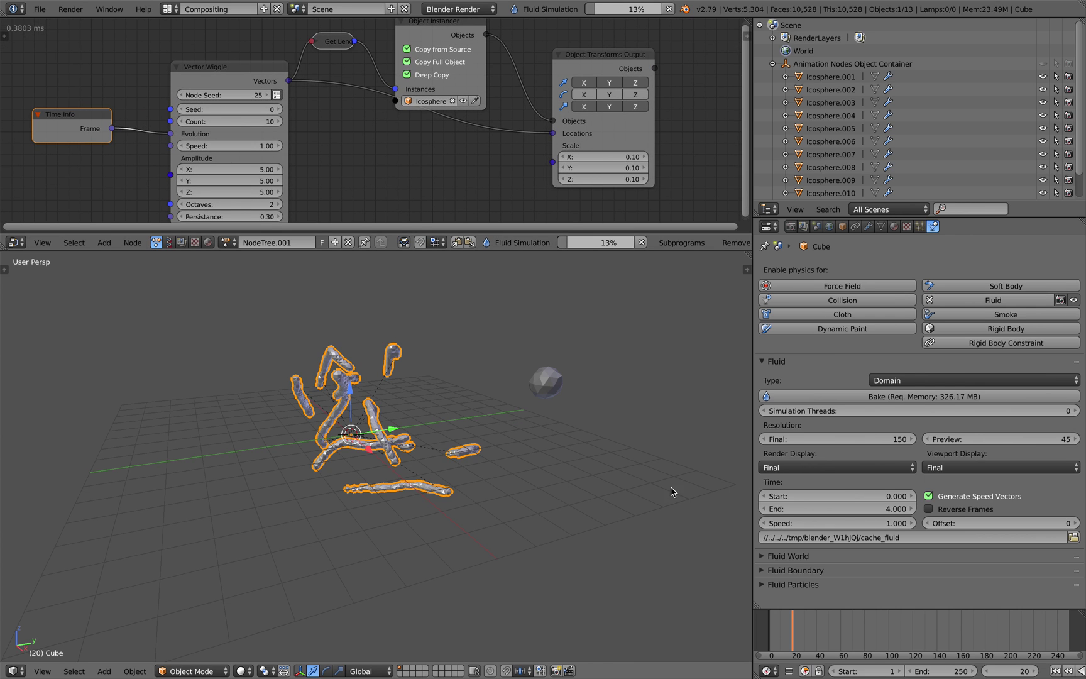
pyautogui.moveTo(776, 630); pyautogui.dragTo(833, 628)
pyautogui.moveTo(496, 449); pyautogui.dragTo(474, 449, button='middle')
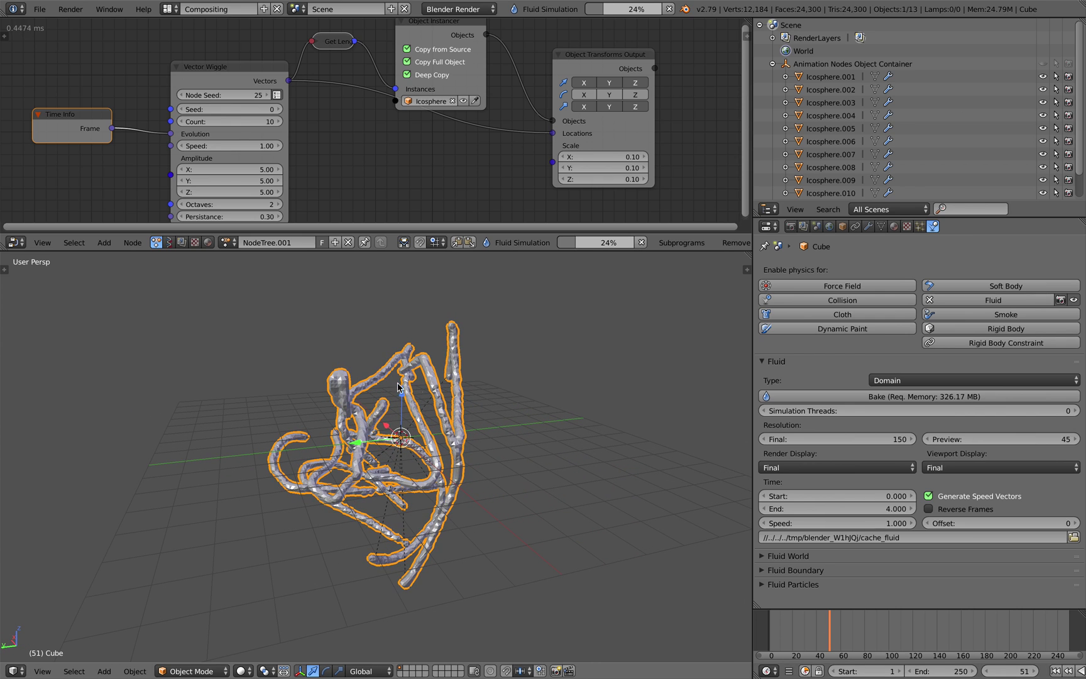
# - Stop the running fluid bake and open the Cube's modifier settings
pyautogui.click(669, 9)
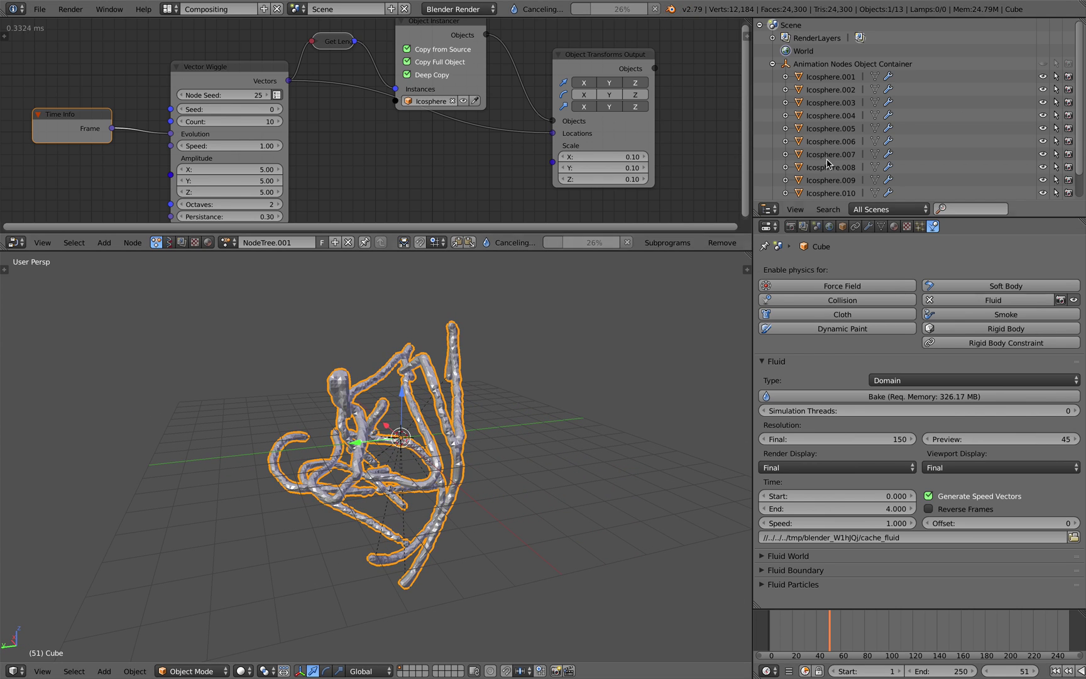
pyautogui.click(845, 227)
pyautogui.click(869, 227)
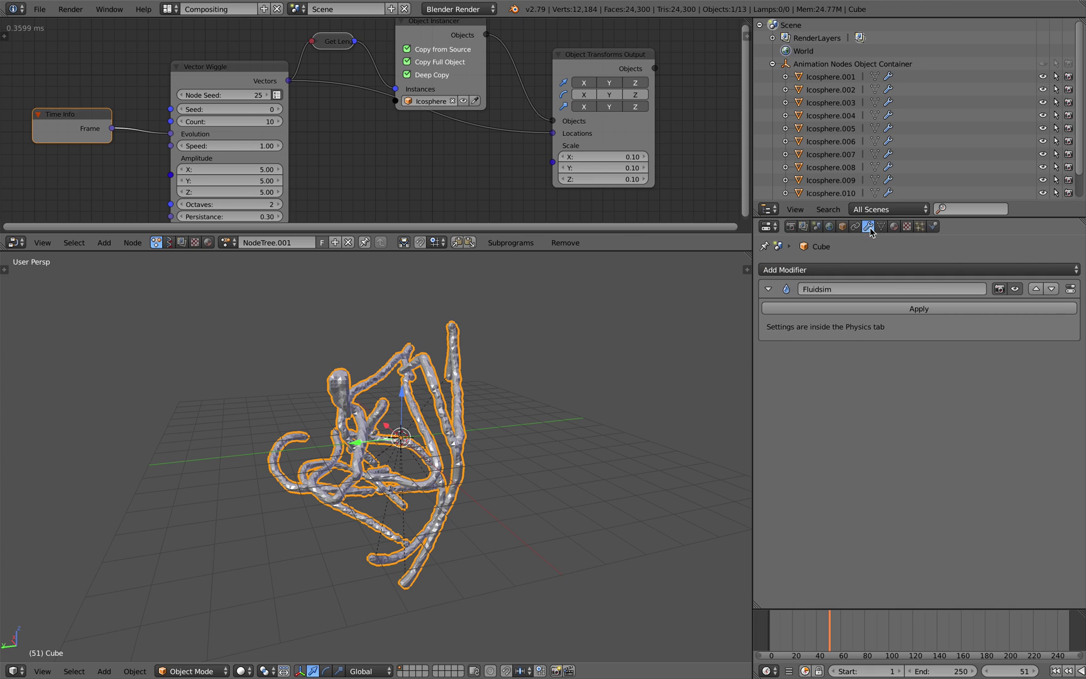
# - Duplicate the fluid mesh in place and apply the Fluidsim modifier on the copy
pyautogui.moveTo(640, 346); pyautogui.dragTo(538, 390, button='middle')
pyautogui.hotkey('shift', 'd')
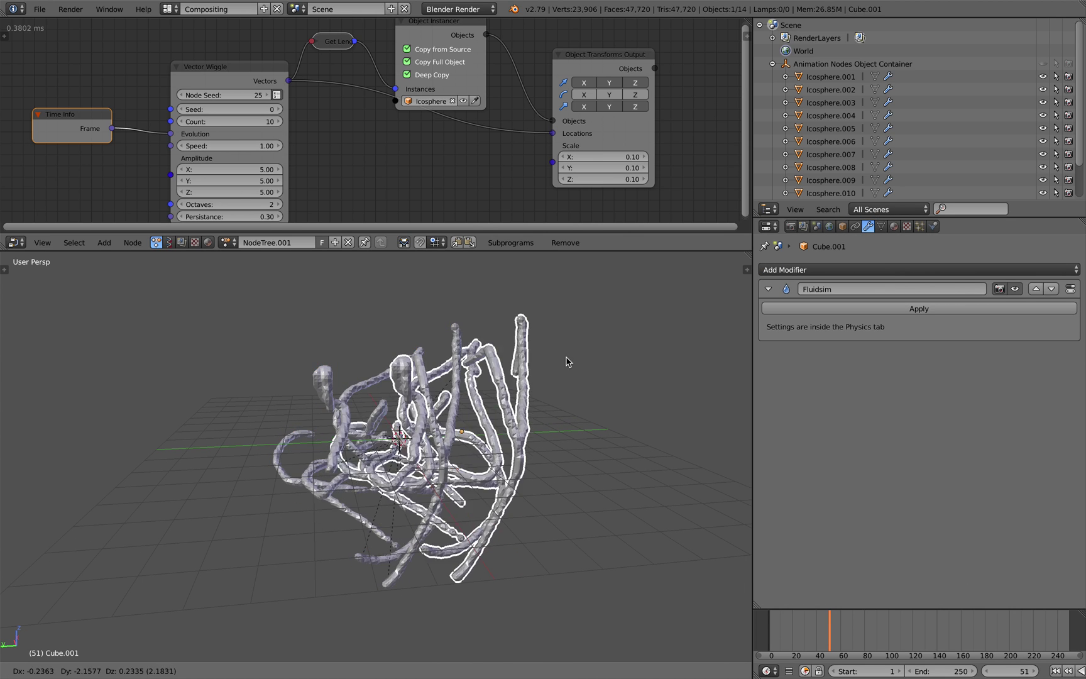
pyautogui.rightClick(537, 412)
pyautogui.moveTo(547, 405); pyautogui.dragTo(563, 412, button='middle')
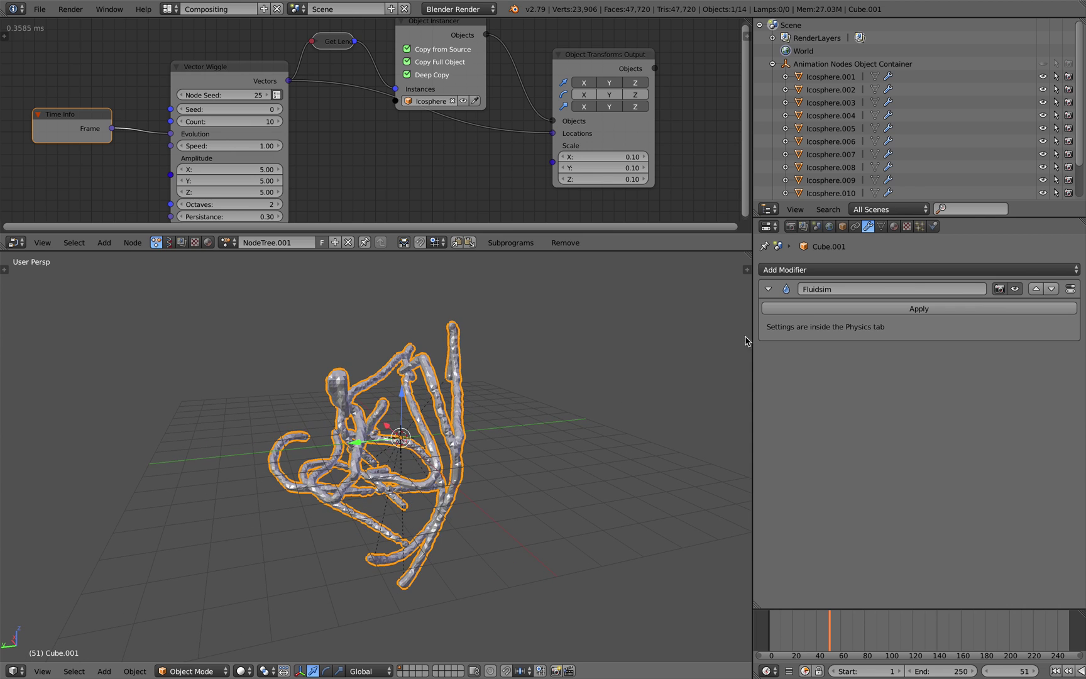
pyautogui.click(800, 309)
# - Move the applied fluid copy away from the Cube domain so the two meshes stand side by side
pyautogui.scroll(-2, 466, 436)
pyautogui.press('g')
pyautogui.moveTo(496, 438); pyautogui.dragTo(549, 438, button='middle')
pyautogui.click(620, 437)
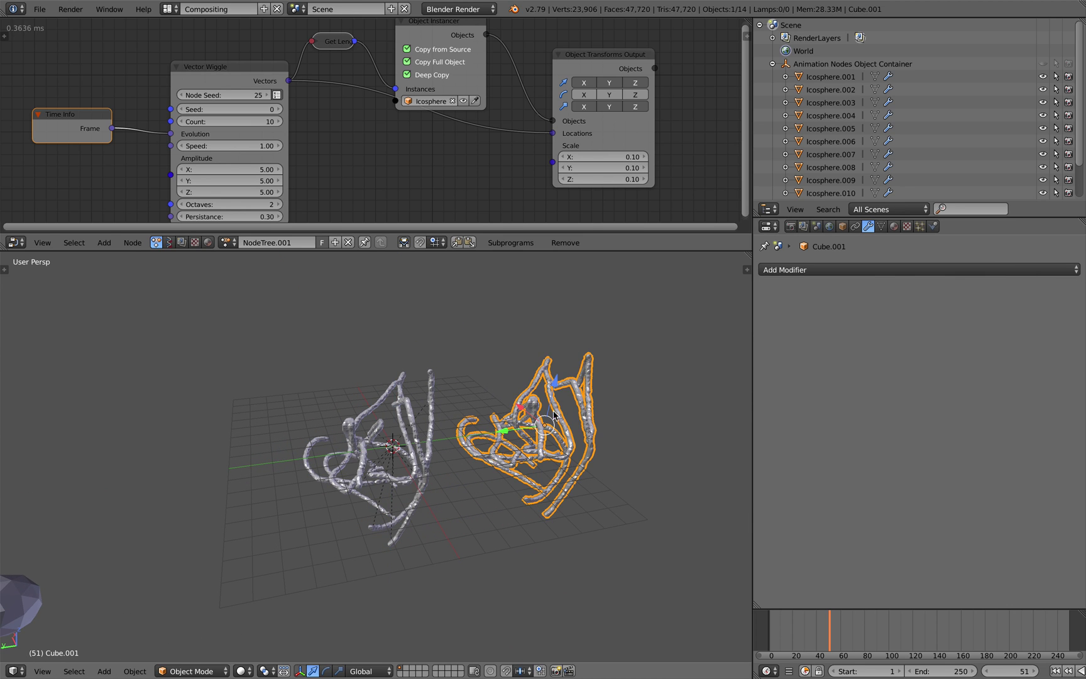
# - Set the Vector Wiggle node's Seed to 152 and, from frame 0, rebake the Cube domain's fluid simulation
pyautogui.scroll(2, 554, 412)
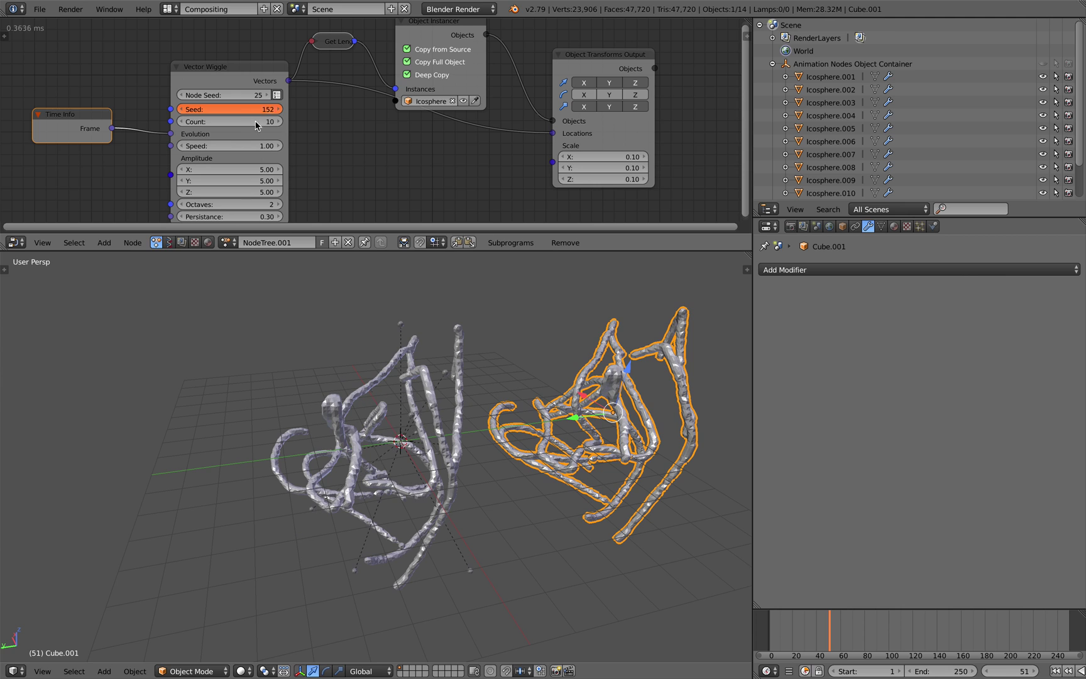
pyautogui.moveTo(489, 399); pyautogui.dragTo(403, 395, button='middle')
pyautogui.click(766, 641)
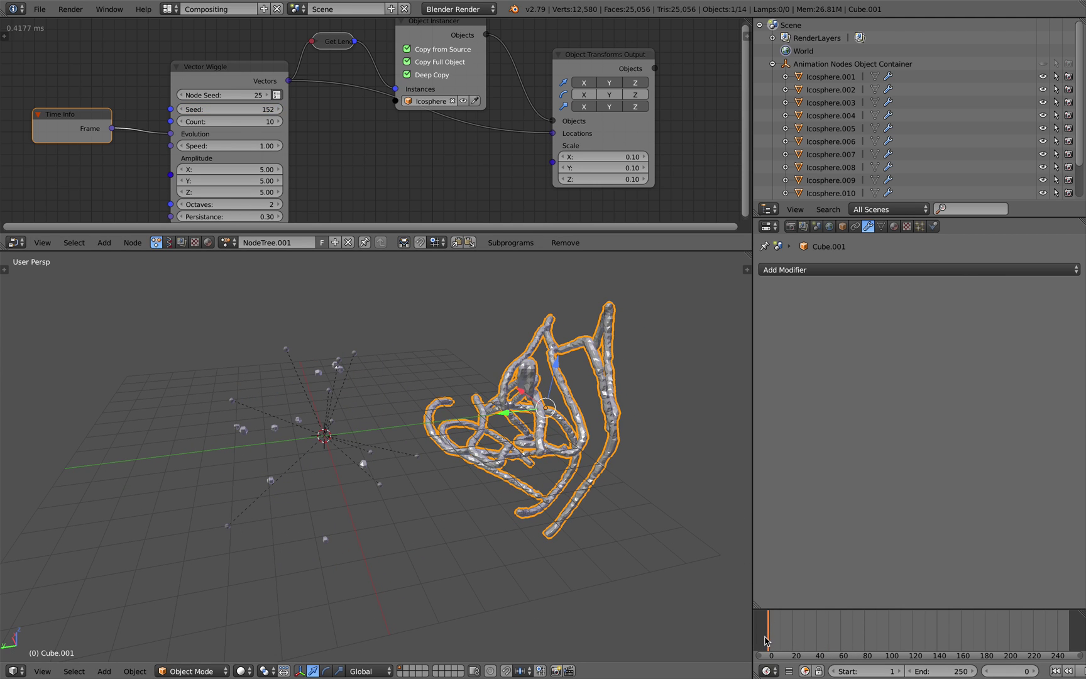
pyautogui.rightClick(324, 367)
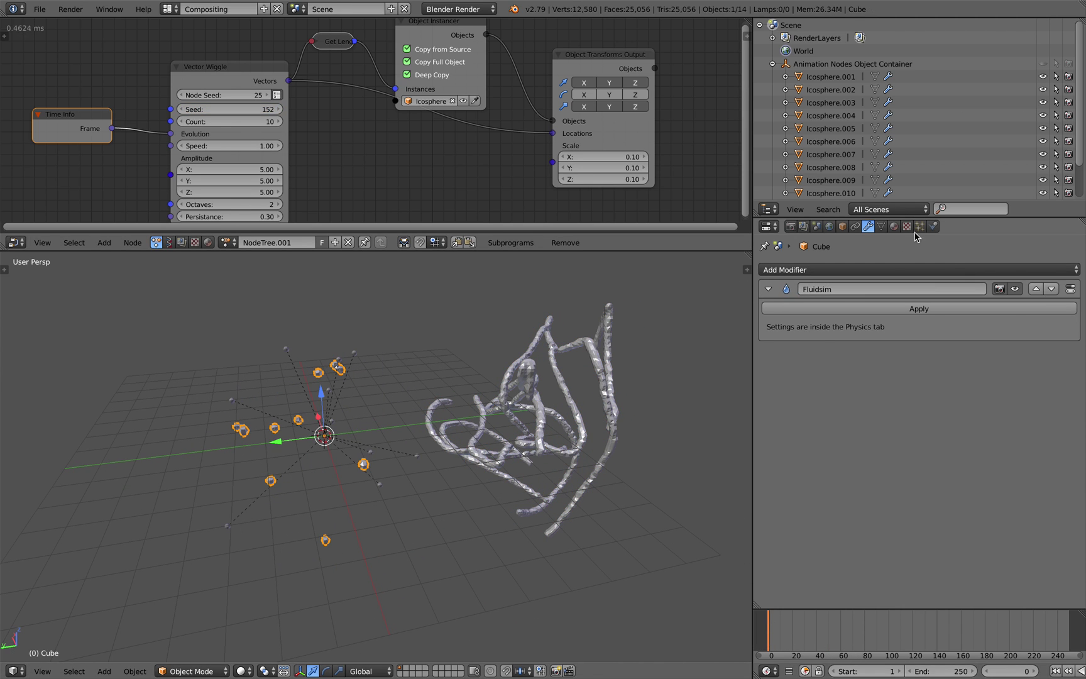
pyautogui.click(933, 226)
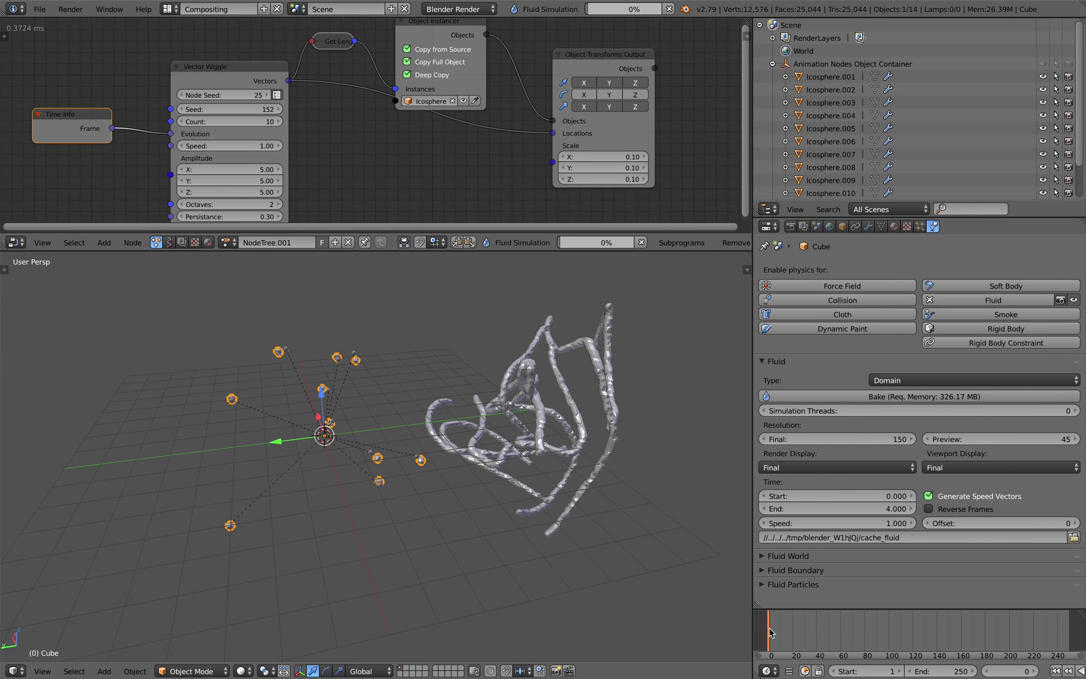
# - Scrub the new-seed bake to frame 25 and examine the growing strands beside the applied copy
pyautogui.moveTo(772, 632); pyautogui.dragTo(778, 632)
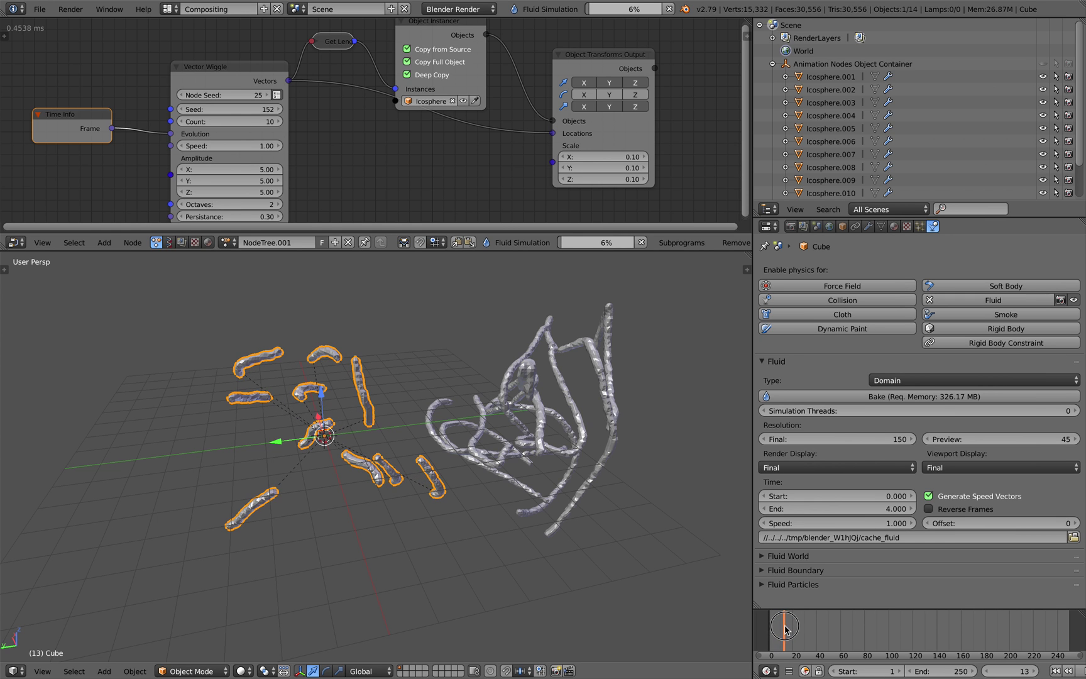
pyautogui.moveTo(789, 625); pyautogui.dragTo(791, 625)
pyautogui.moveTo(602, 489); pyautogui.dragTo(559, 462, button='middle')
pyautogui.moveTo(794, 635); pyautogui.dragTo(798, 635)
pyautogui.scroll(-2, 311, 170)
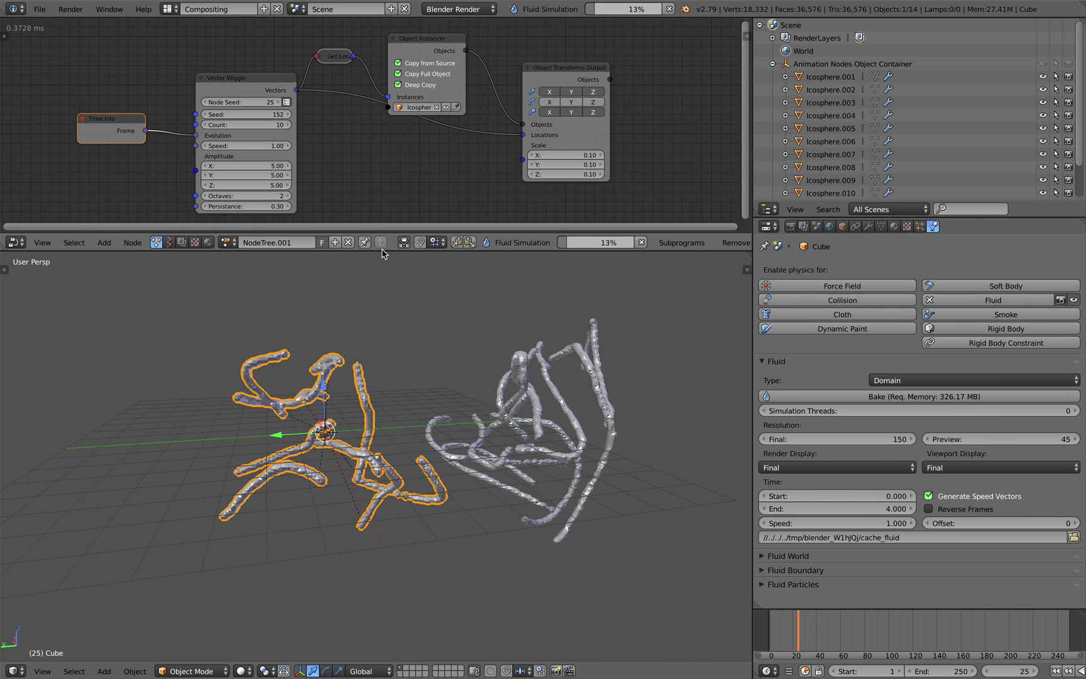
pyautogui.moveTo(387, 252); pyautogui.dragTo(387, 262)
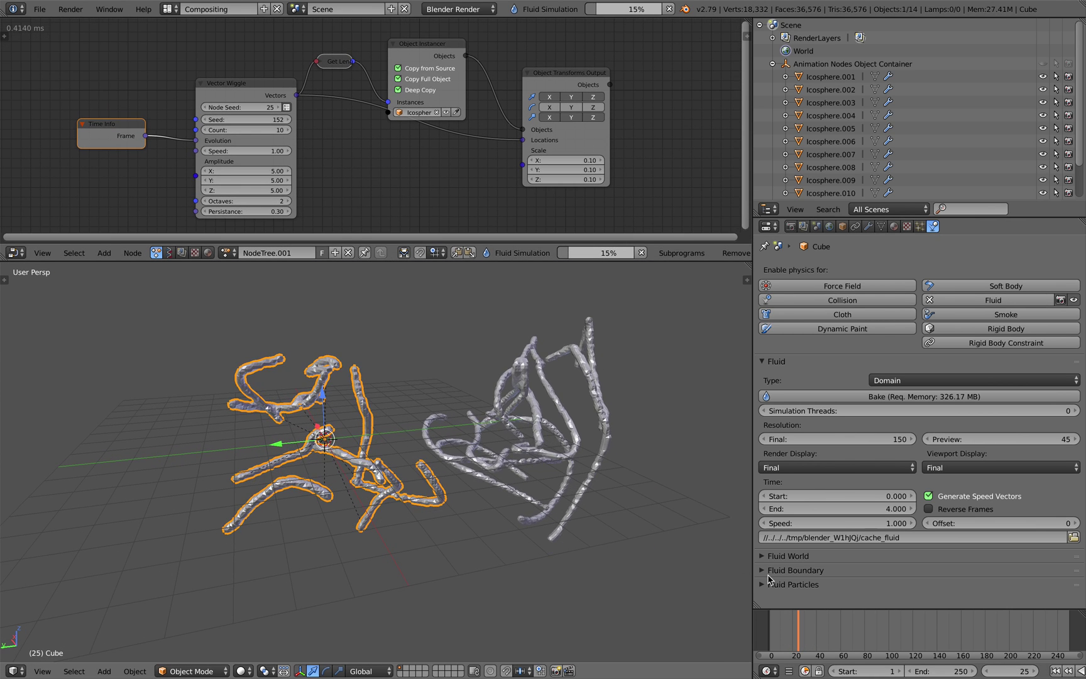
# - Scrub to frame 73, examine the strands from several sides and duplicate the Cube domain in place
pyautogui.moveTo(813, 630)
pyautogui.mouseDown()
pyautogui.moveTo(825, 630)
pyautogui.moveTo(812, 630)
pyautogui.mouseUp()
pyautogui.moveTo(536, 471); pyautogui.dragTo(507, 540, button='middle')
pyautogui.click(824, 624)
pyautogui.moveTo(824, 625)
pyautogui.mouseDown()
pyautogui.moveTo(840, 627)
pyautogui.moveTo(832, 619)
pyautogui.mouseUp()
pyautogui.moveTo(429, 506); pyautogui.dragTo(565, 446, button='middle')
pyautogui.click(820, 619)
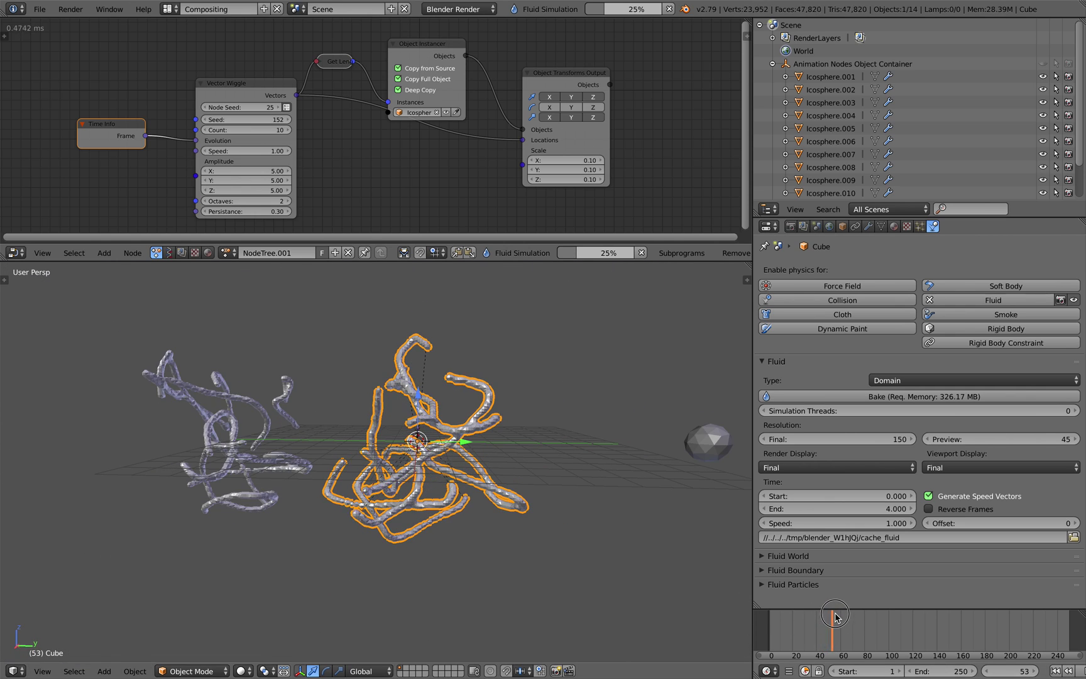
pyautogui.moveTo(836, 616); pyautogui.dragTo(857, 644)
pyautogui.moveTo(459, 484); pyautogui.dragTo(380, 500, button='middle')
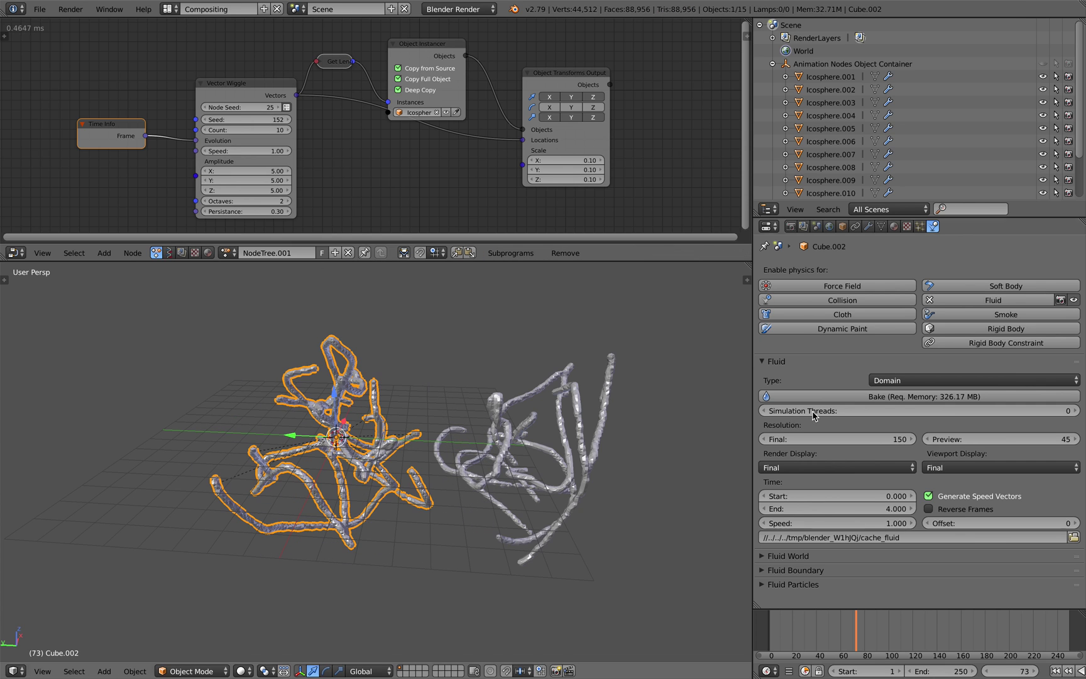
# - Try to bake the fluid simulation on the duplicated domain
pyautogui.click(844, 397)
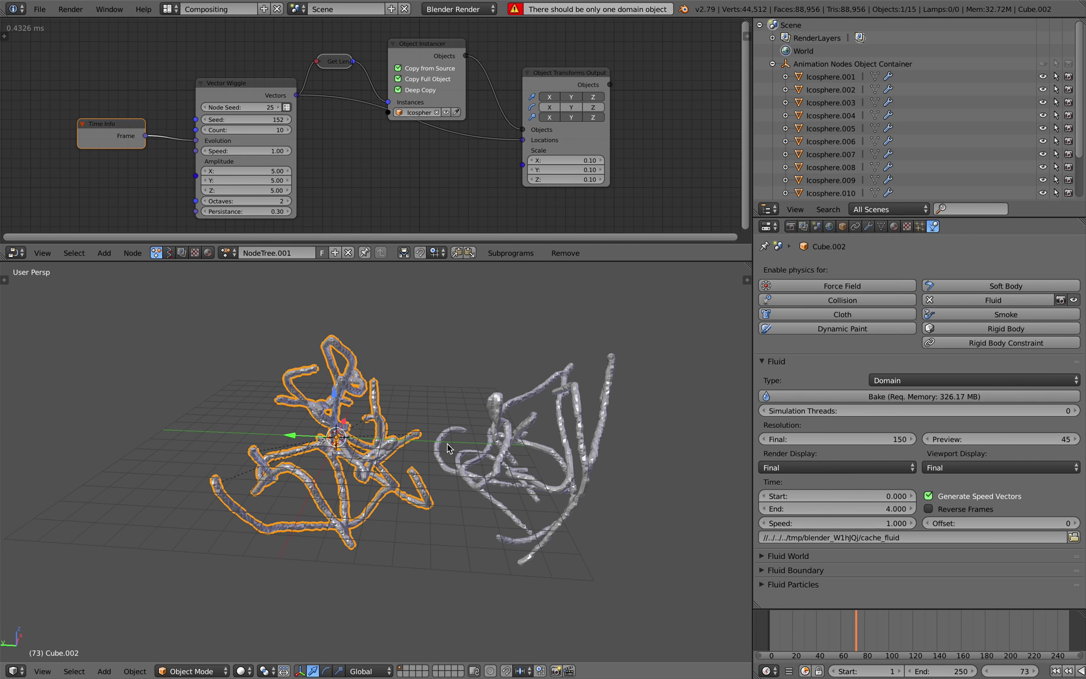
# - Apply the duplicated domain's Fluidsim modifier and move the static copy to the side of the original opposite the earlier copy
pyautogui.click(871, 227)
pyautogui.click(893, 310)
pyautogui.scroll(-2, 498, 419)
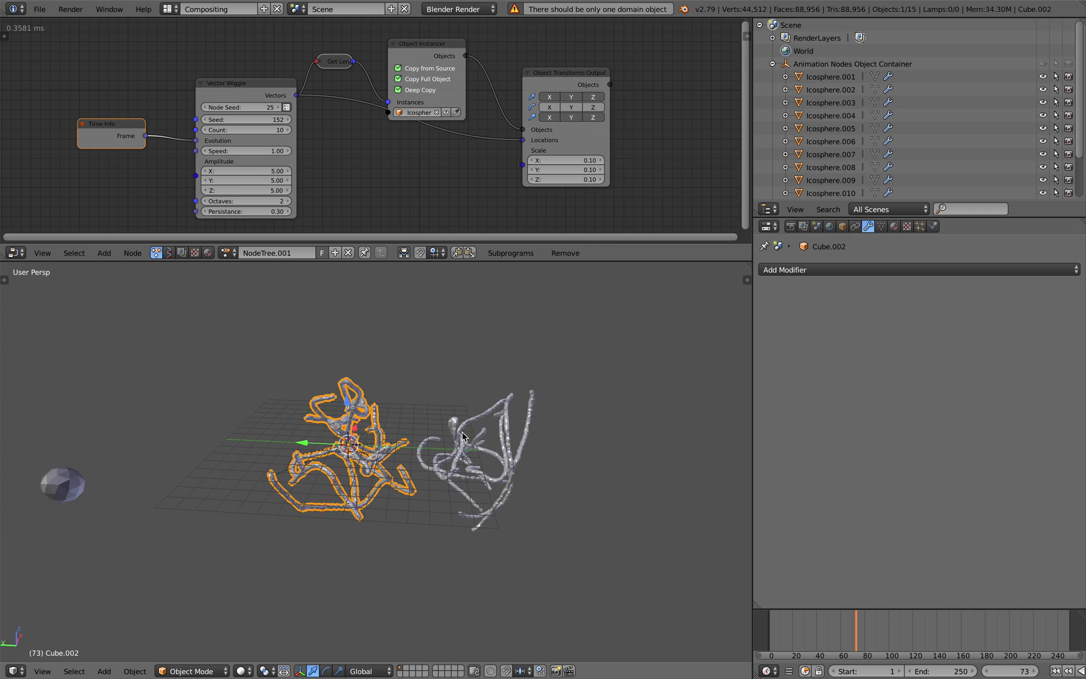
pyautogui.moveTo(462, 436); pyautogui.dragTo(461, 439, button='middle')
pyautogui.press('g')
pyautogui.click(303, 431)
# - Set the Vector Wiggle node's Seed to 644 and rebake the original Cube domain's fluid simulation
pyautogui.rightClick(371, 421)
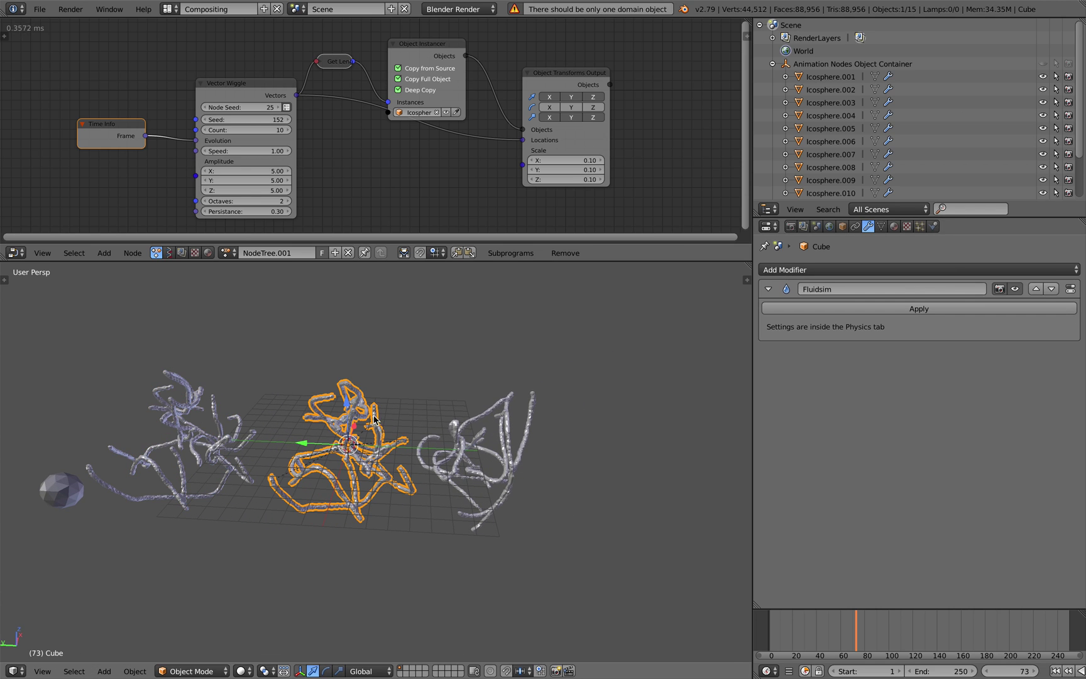
pyautogui.moveTo(246, 120); pyautogui.dragTo(289, 119)
pyautogui.click(773, 65)
pyautogui.click(933, 226)
pyautogui.click(858, 396)
# - Scrub the new bake from its start to frame 27 and examine the forming strands between the two static copies
pyautogui.scroll(1, 438, 438)
pyautogui.keyDown('shift'); pyautogui.moveTo(439, 431); pyautogui.dragTo(457, 429, button='middle'); pyautogui.keyUp('shift')
pyautogui.moveTo(774, 623); pyautogui.dragTo(771, 630)
pyautogui.keyDown('shift'); pyautogui.moveTo(502, 488); pyautogui.dragTo(530, 502, button='middle'); pyautogui.keyUp('shift')
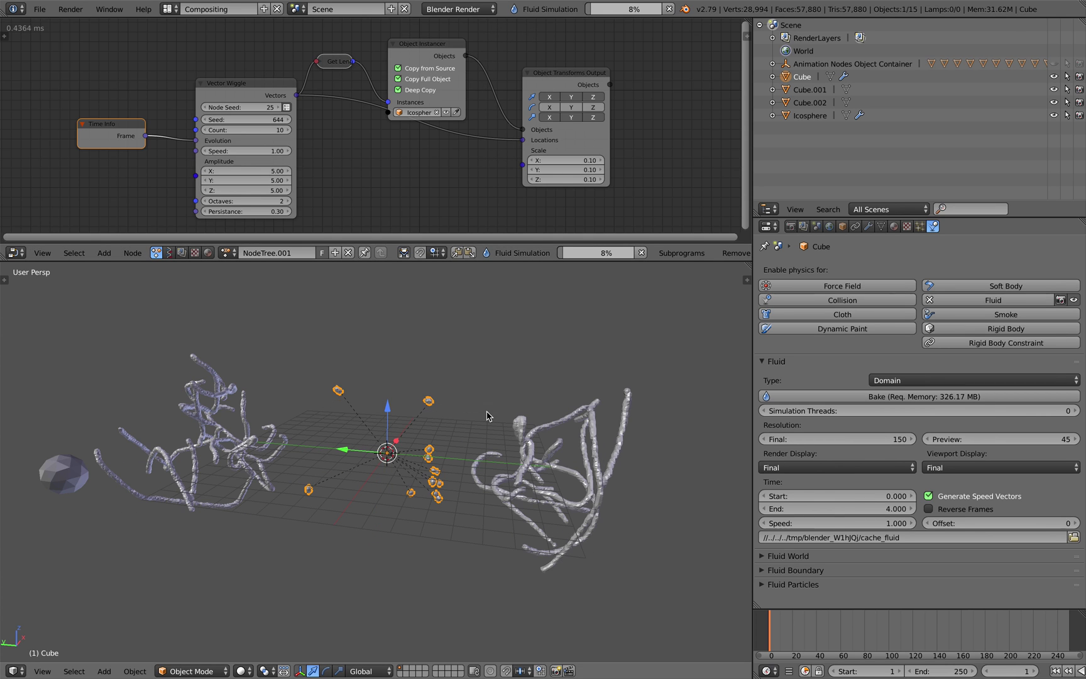
pyautogui.moveTo(777, 626); pyautogui.dragTo(801, 621)
pyautogui.moveTo(440, 478); pyautogui.dragTo(619, 483, button='middle')
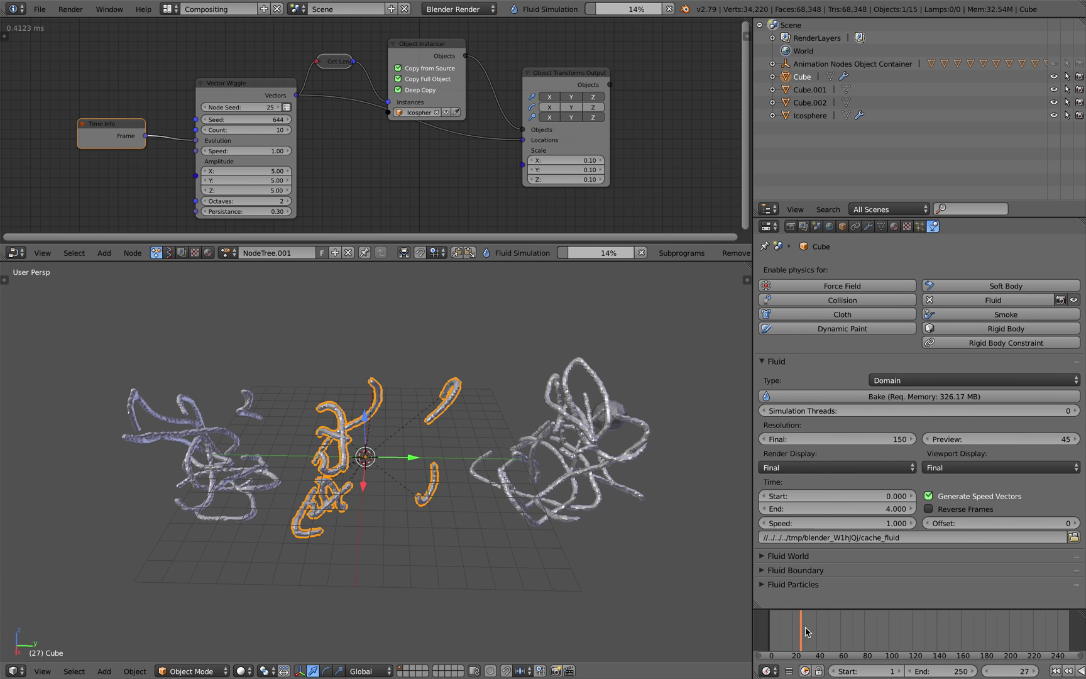
# - Follow the strands' growth up to frame 61, viewing them from several angles
pyautogui.moveTo(808, 629); pyautogui.dragTo(814, 629)
pyautogui.moveTo(590, 547); pyautogui.dragTo(565, 500, button='middle')
pyautogui.moveTo(780, 623); pyautogui.dragTo(824, 627)
pyautogui.moveTo(602, 536); pyautogui.dragTo(553, 553, button='middle')
pyautogui.moveTo(811, 625); pyautogui.dragTo(843, 629)
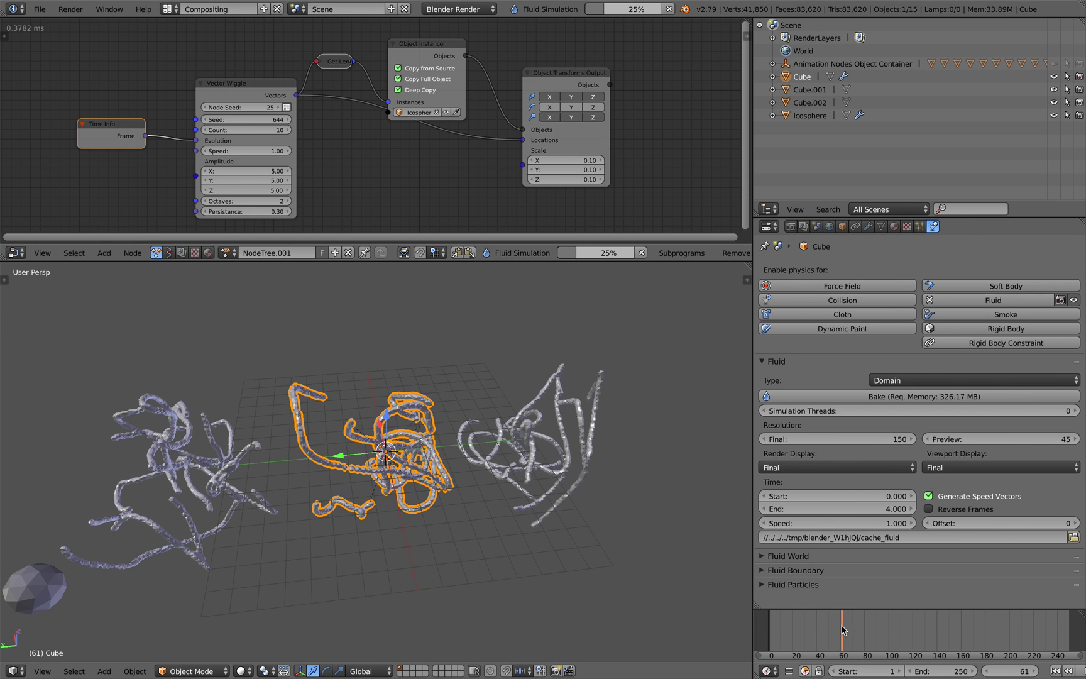
pyautogui.moveTo(553, 514); pyautogui.dragTo(616, 535, button='middle')
# - Scrub through frame 75 to frame 90 and compare the strands with both static copies
pyautogui.moveTo(855, 629); pyautogui.dragTo(857, 628)
pyautogui.moveTo(433, 540); pyautogui.dragTo(607, 476, button='middle')
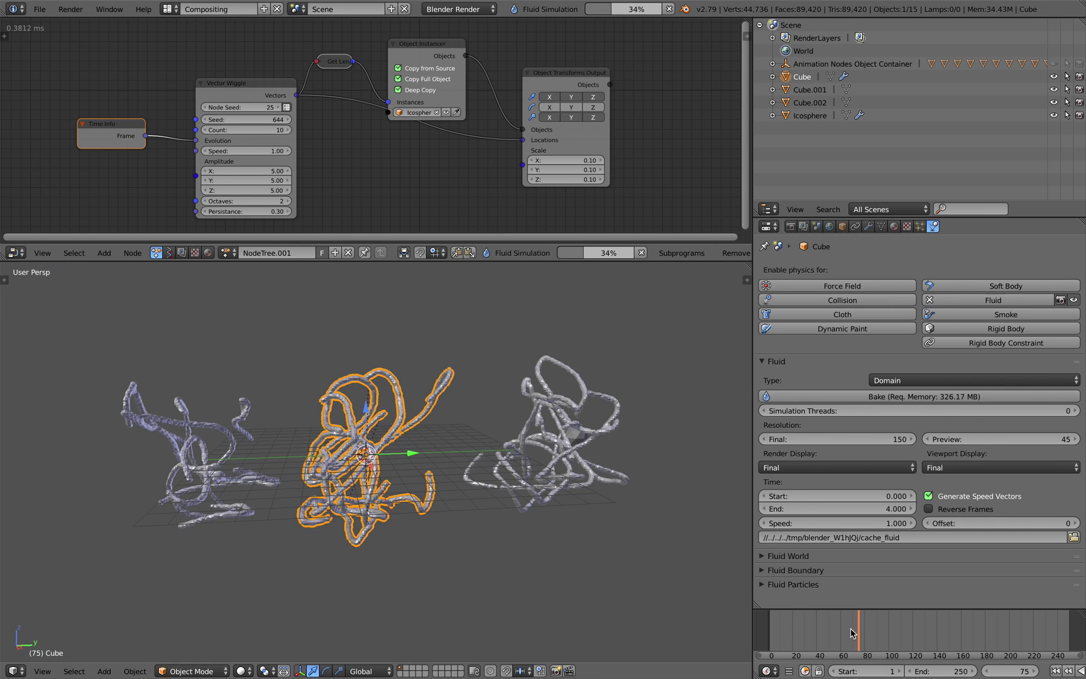
pyautogui.moveTo(858, 629)
pyautogui.mouseDown()
pyautogui.moveTo(887, 628)
pyautogui.moveTo(876, 627)
pyautogui.mouseUp()
pyautogui.moveTo(547, 406); pyautogui.dragTo(500, 454, button='middle')
pyautogui.scroll(2, 479, 447)
pyautogui.scroll(-1, 500, 453)
pyautogui.moveTo(576, 461)
pyautogui.mouseDown(button='middle')
pyautogui.moveTo(565, 475)
pyautogui.moveTo(572, 458)
pyautogui.mouseUp(button='middle')
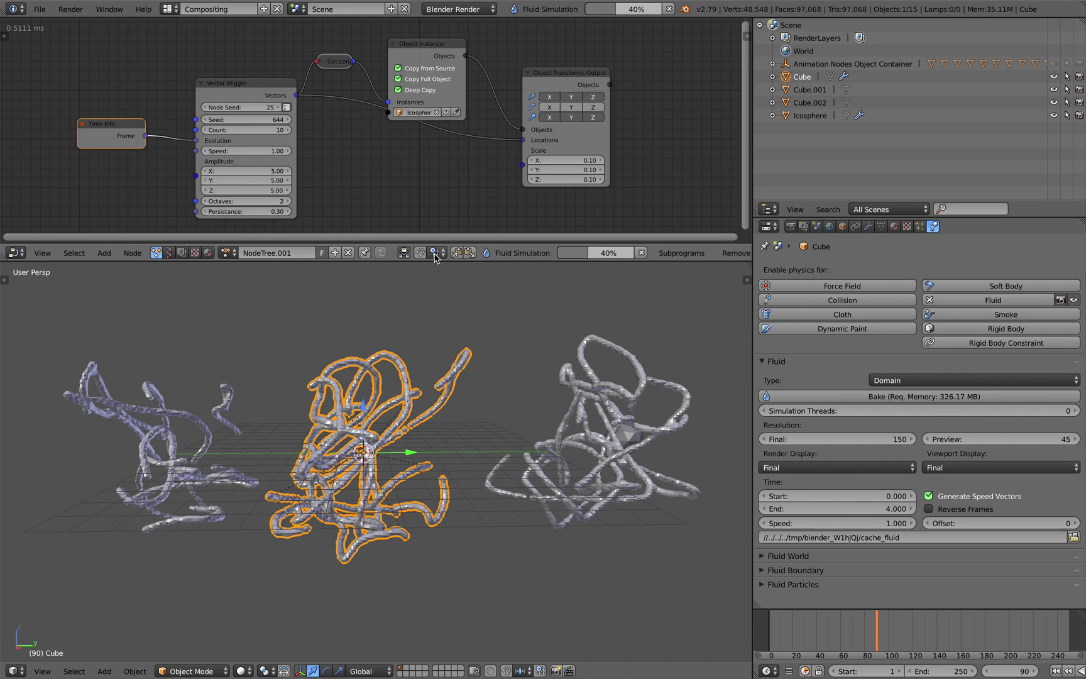
# - Enlarge the node editor and rearrange the Vector Wiggle, Object Instancer and Object Transforms Output nodes
pyautogui.moveTo(441, 263); pyautogui.dragTo(442, 326)
pyautogui.moveTo(247, 119); pyautogui.dragTo(234, 114)
pyautogui.moveTo(434, 76); pyautogui.dragTo(435, 54)
pyautogui.moveTo(557, 110); pyautogui.dragTo(548, 121)
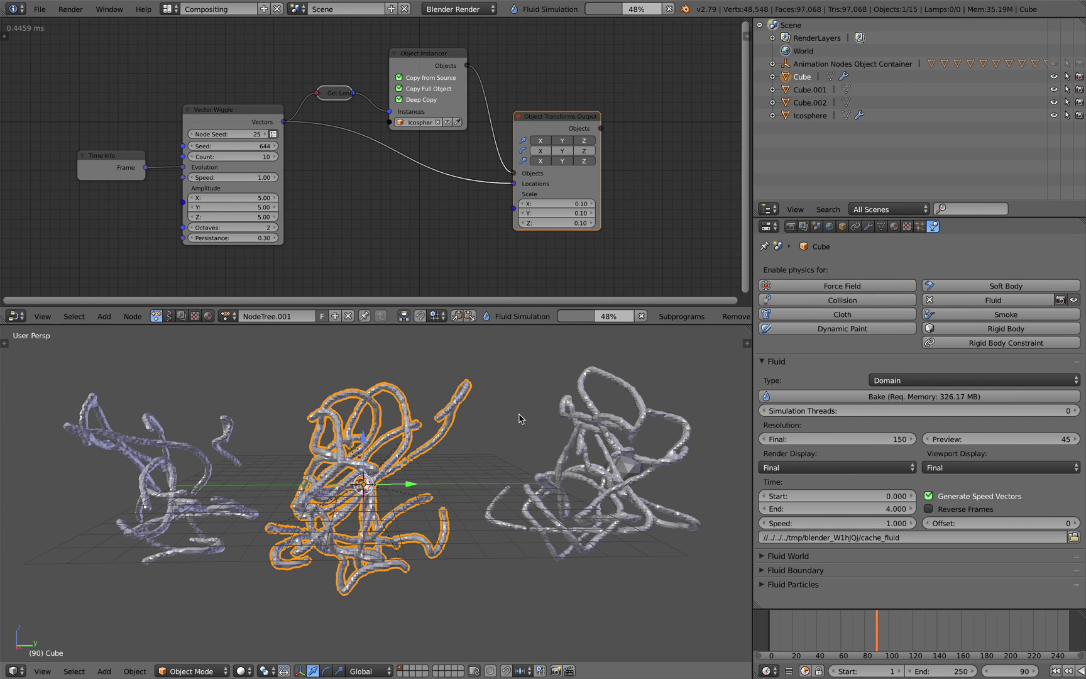
# - Examine the frame 90 strands up close and from a different angle
pyautogui.moveTo(496, 428)
pyautogui.mouseDown(button='middle')
pyautogui.moveTo(515, 440)
pyautogui.moveTo(491, 443)
pyautogui.mouseUp(button='middle')
pyautogui.scroll(3, 490, 443)
pyautogui.moveTo(402, 440)
pyautogui.mouseDown(button='middle')
pyautogui.moveTo(453, 444)
pyautogui.moveTo(530, 420)
pyautogui.moveTo(404, 457)
pyautogui.mouseUp(button='middle')
pyautogui.scroll(-3, 409, 458)
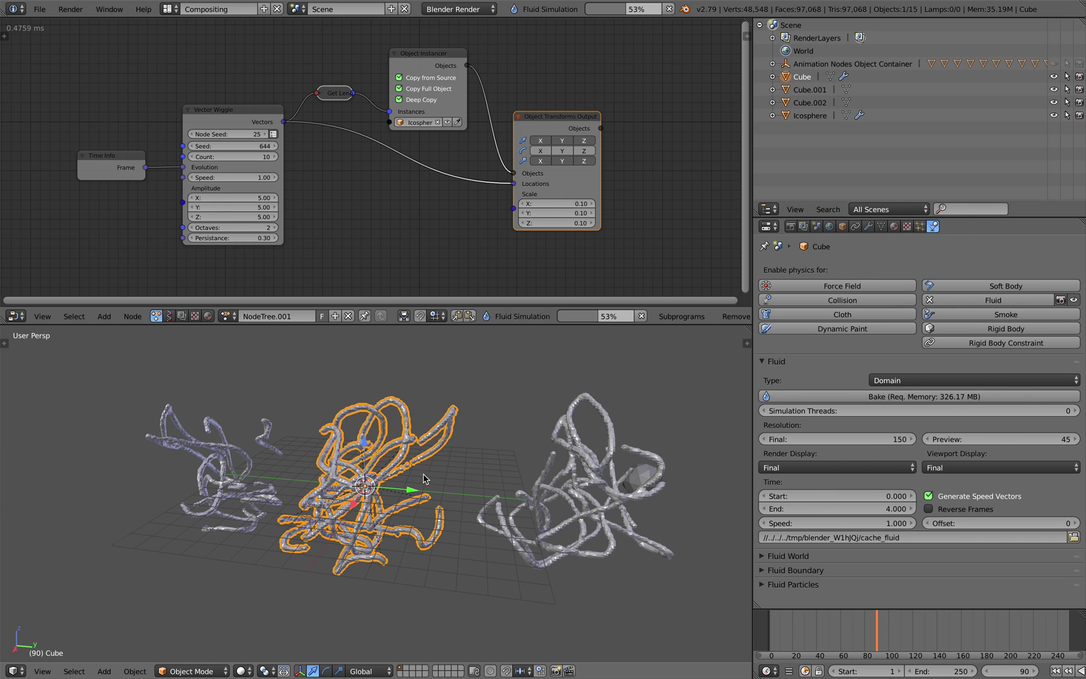
pyautogui.scroll(3, 449, 467)
# - Scrub to frame 132 and inspect the denser strand tangle from above and around
pyautogui.moveTo(888, 629); pyautogui.dragTo(927, 619)
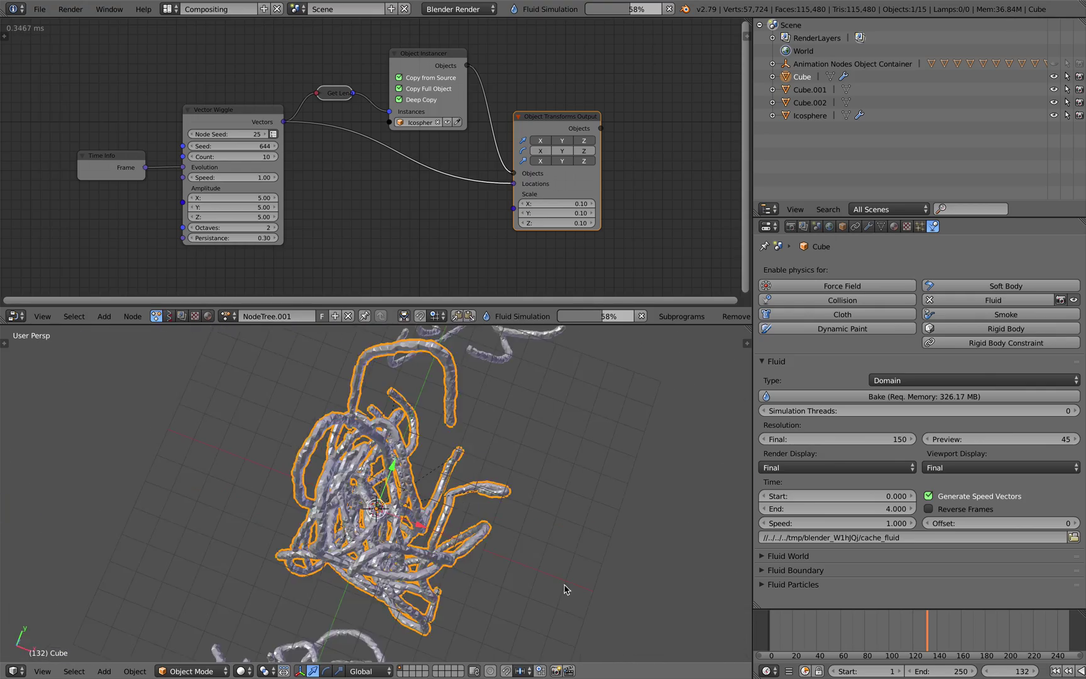
pyautogui.moveTo(506, 562); pyautogui.dragTo(519, 540, button='middle')
pyautogui.scroll(-2, 522, 539)
pyautogui.scroll(2, 521, 539)
pyautogui.scroll(2, 367, 487)
pyautogui.scroll(-2, 367, 487)
pyautogui.moveTo(596, 515); pyautogui.dragTo(582, 524, button='middle')
# - Compare the strand tangle around frames 140 to 148 beside the static copies, ending on frame 148
pyautogui.moveTo(952, 625); pyautogui.dragTo(932, 615)
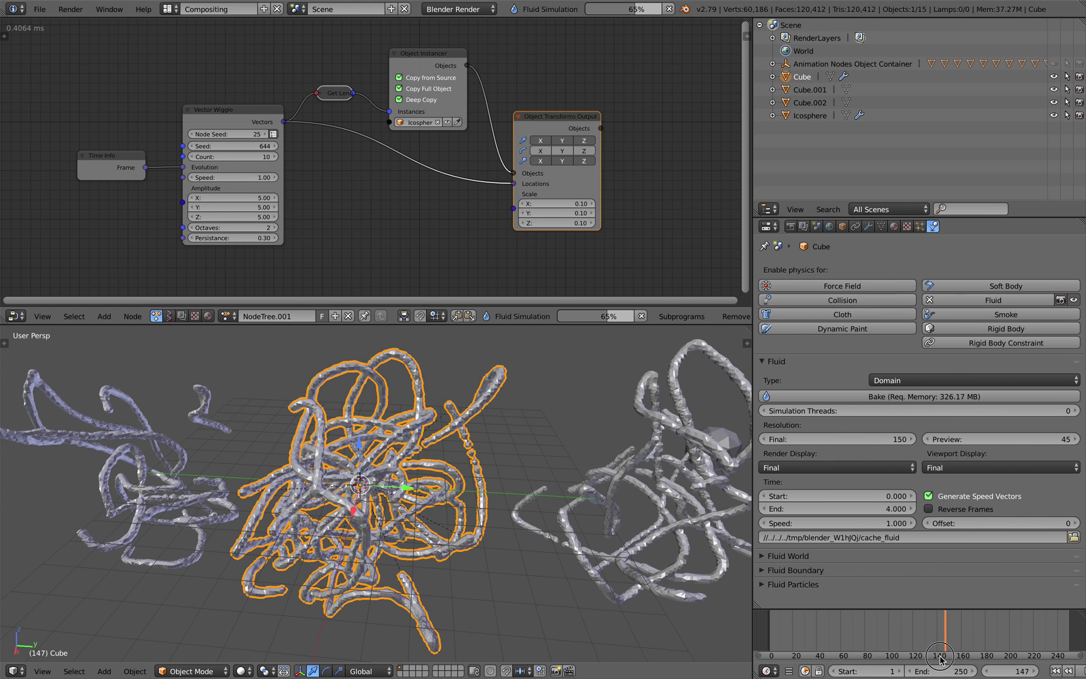
pyautogui.moveTo(916, 640); pyautogui.dragTo(937, 632)
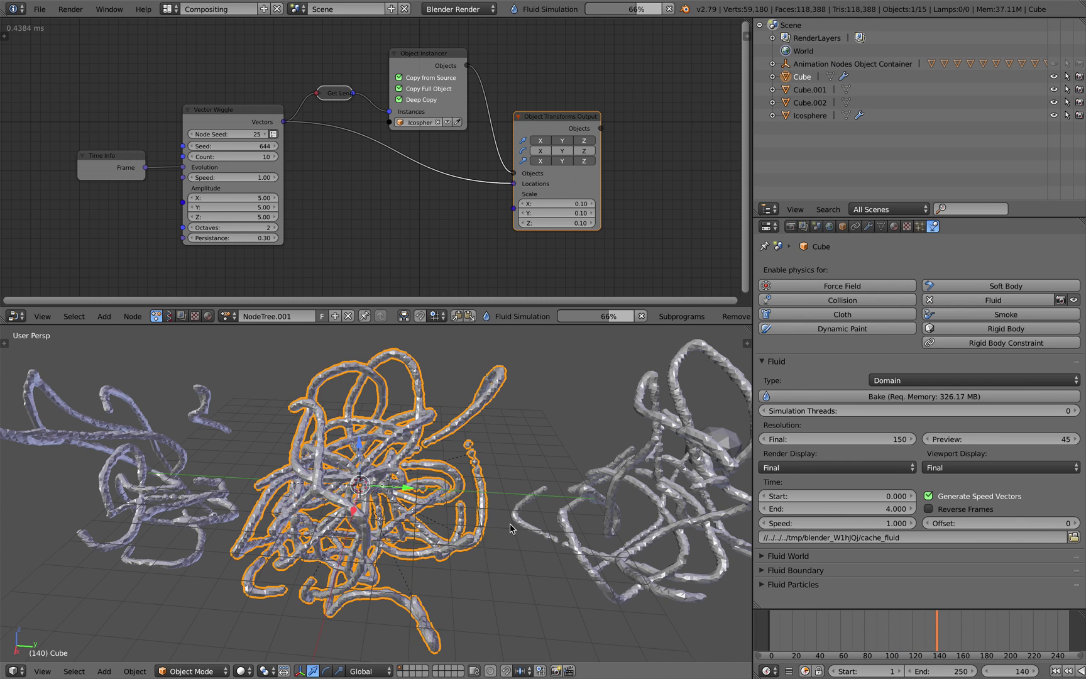
pyautogui.scroll(-2, 514, 559)
pyautogui.moveTo(514, 559); pyautogui.dragTo(517, 531, button='middle')
pyautogui.scroll(4, 516, 578)
pyautogui.scroll(-3, 517, 531)
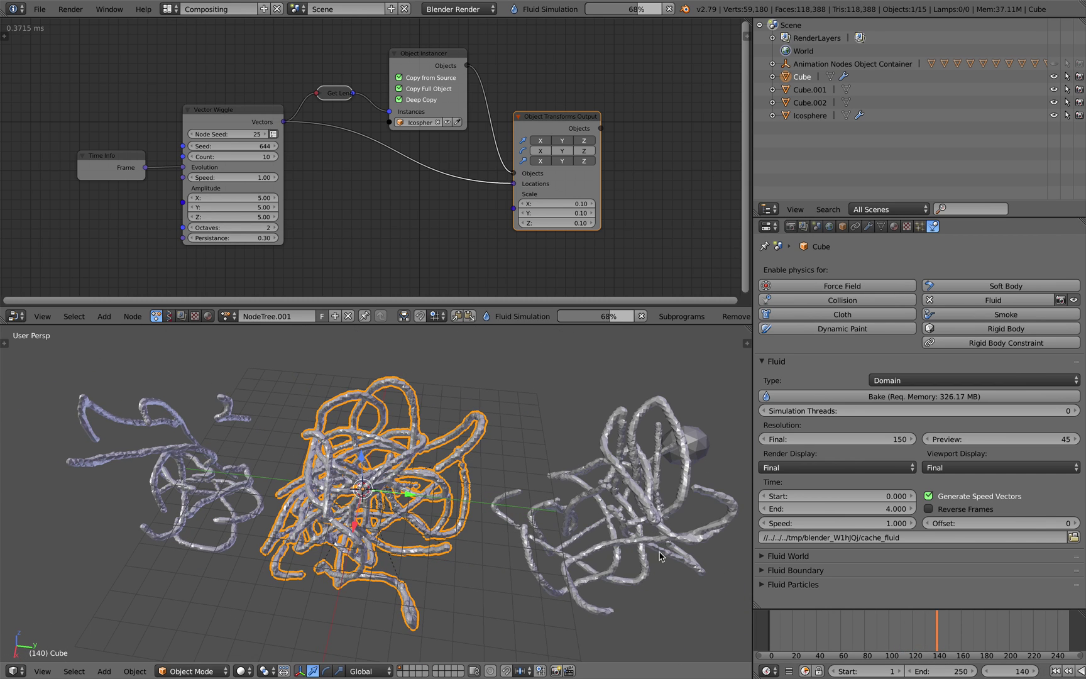
pyautogui.click(948, 624)
pyautogui.moveTo(588, 500); pyautogui.dragTo(607, 459, button='middle')
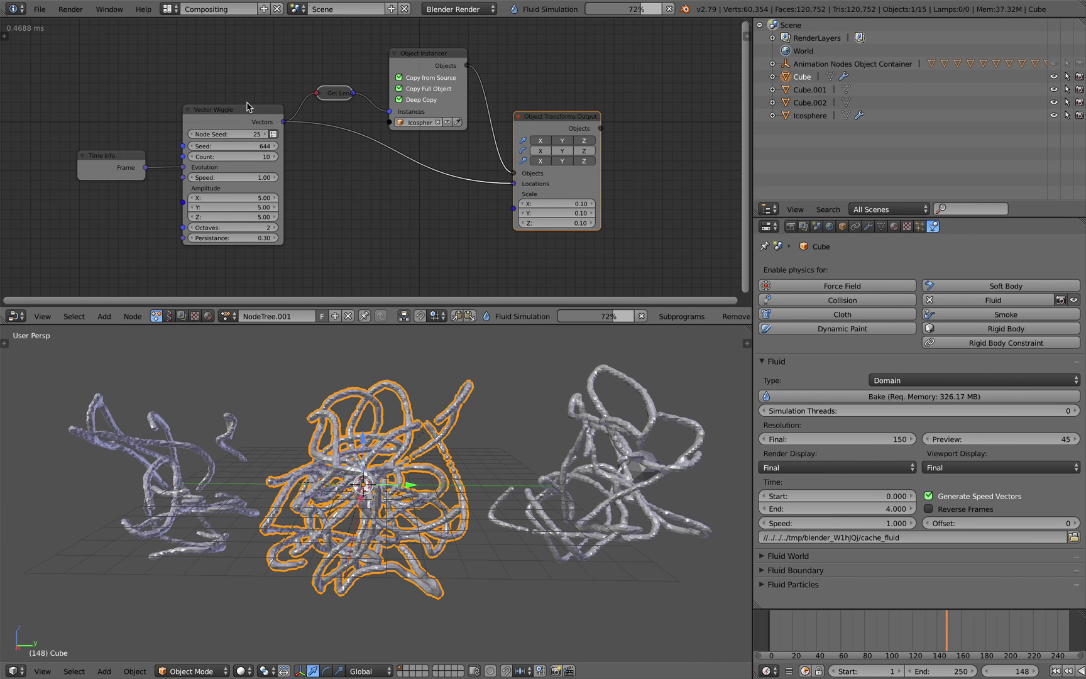
# - Space the Vector Wiggle and Object Transforms Output nodes slightly farther apart
pyautogui.moveTo(230, 113); pyautogui.dragTo(223, 112)
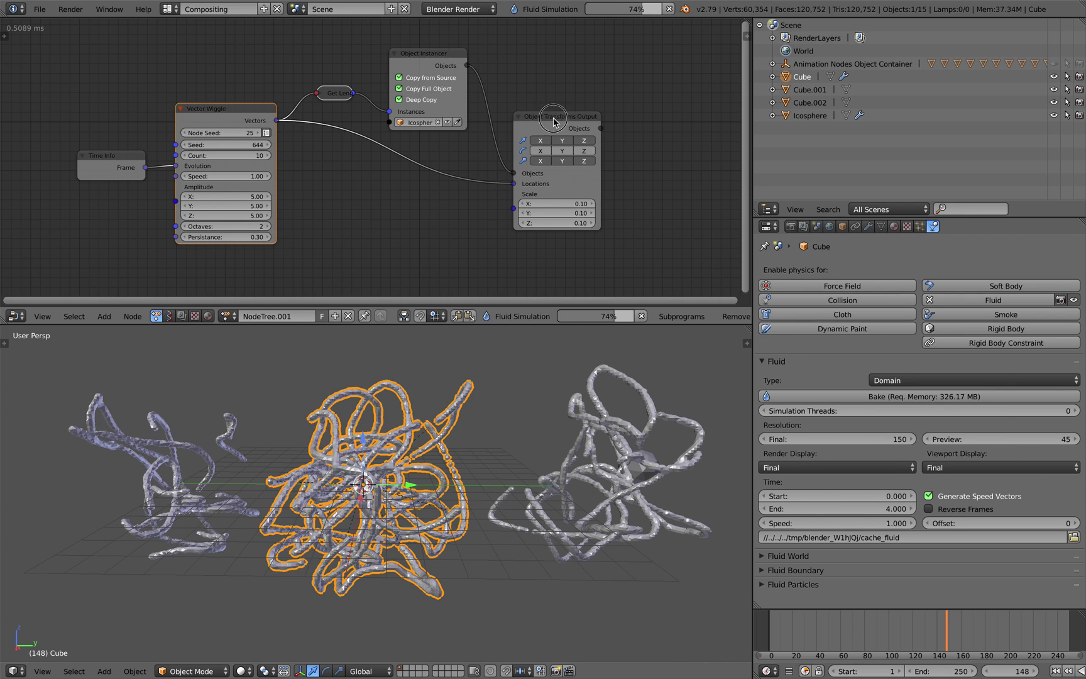
pyautogui.moveTo(555, 121); pyautogui.dragTo(561, 117)
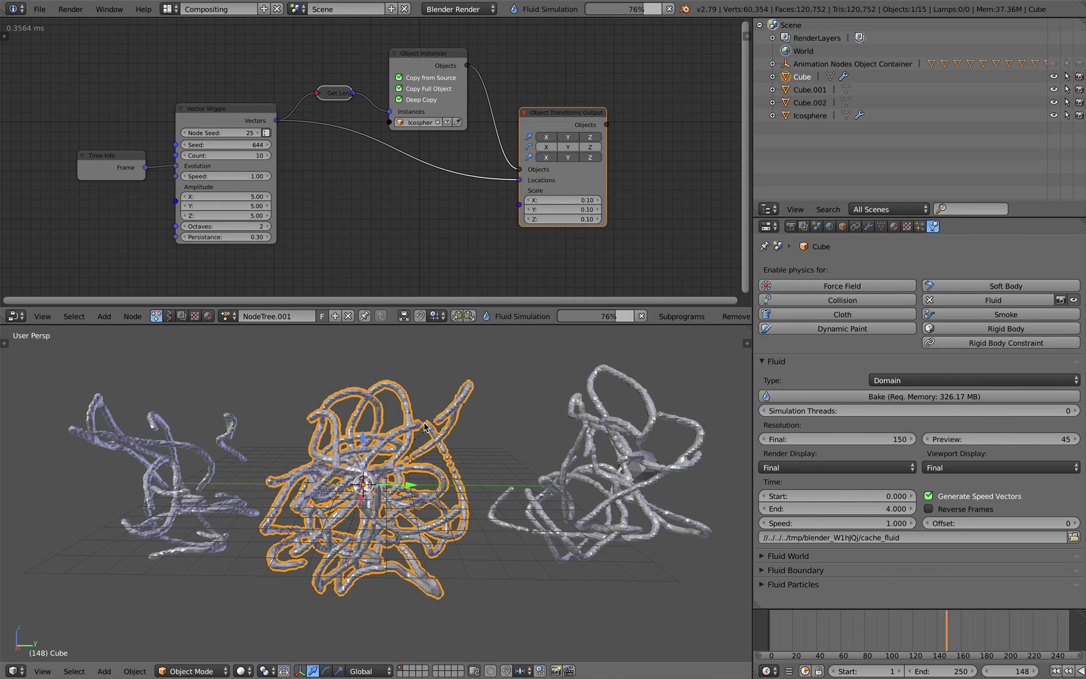